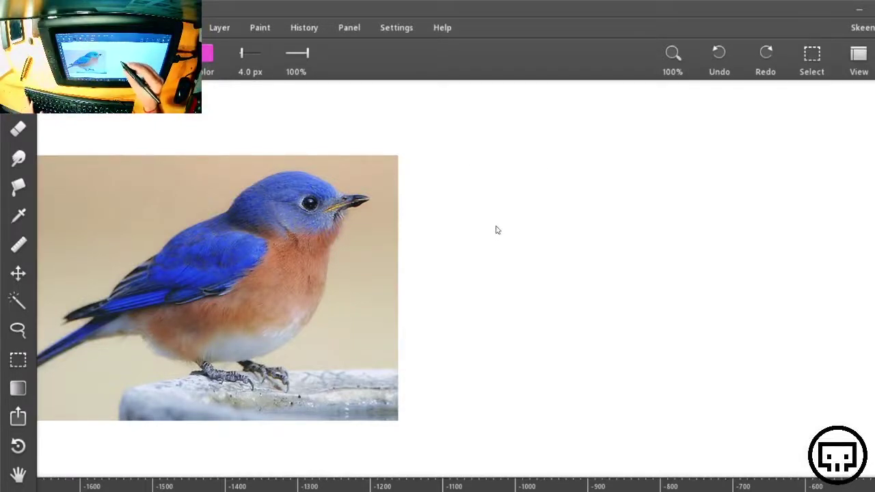
pyautogui.click(874, 58)
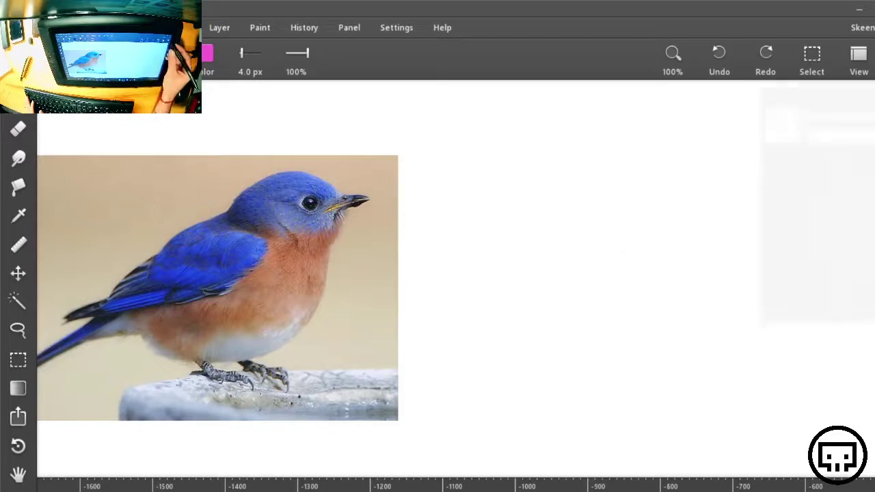
pyautogui.click(874, 58)
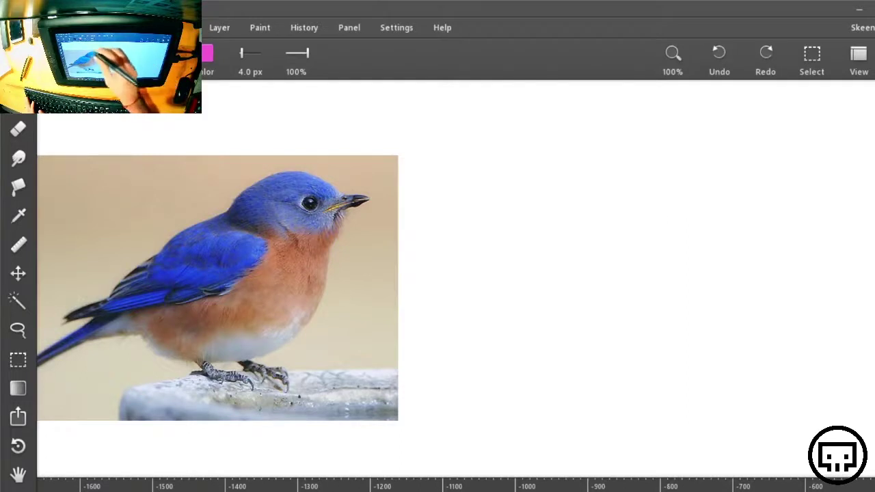
# Step: Sketch rough circles over the bird's head and body, connecting them with neck lines and marking the beak and tail
pyautogui.moveTo(327, 182)
pyautogui.mouseDown()
pyautogui.moveTo(244, 218)
pyautogui.moveTo(300, 239)
pyautogui.moveTo(268, 240)
pyautogui.moveTo(275, 236)
pyautogui.mouseUp()
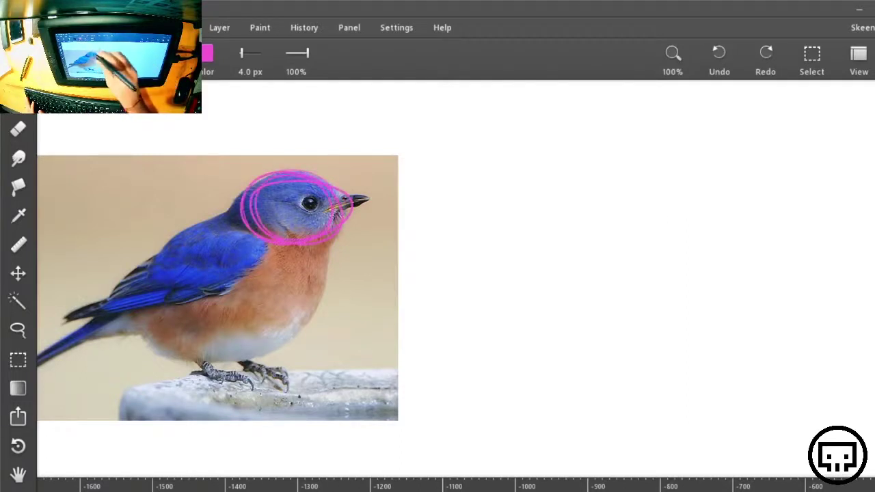
pyautogui.moveTo(298, 313)
pyautogui.mouseDown()
pyautogui.moveTo(274, 335)
pyautogui.moveTo(255, 227)
pyautogui.moveTo(186, 252)
pyautogui.moveTo(141, 356)
pyautogui.moveTo(149, 271)
pyautogui.mouseUp()
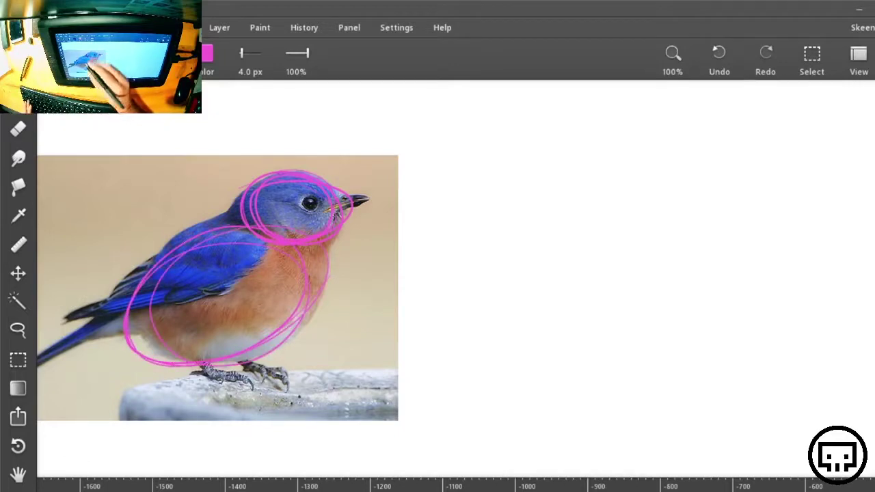
pyautogui.moveTo(242, 199); pyautogui.dragTo(190, 246)
pyautogui.moveTo(353, 205); pyautogui.dragTo(370, 197)
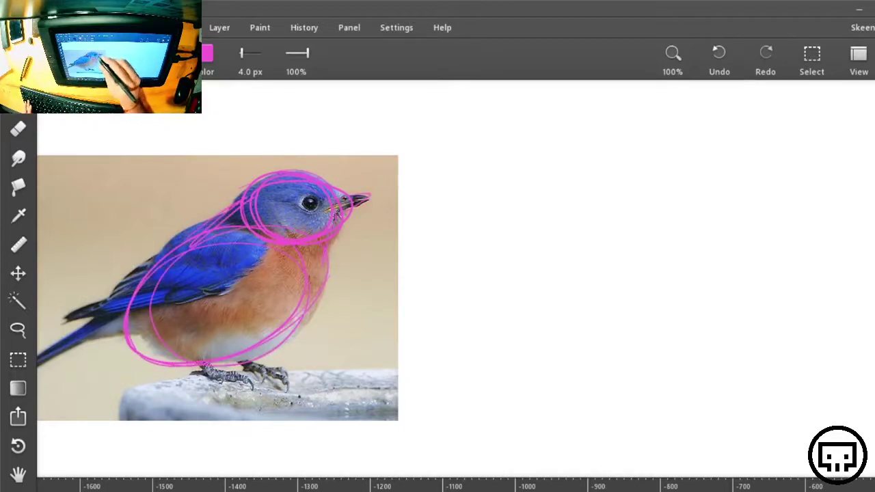
pyautogui.moveTo(126, 337); pyautogui.dragTo(143, 270)
pyautogui.moveTo(74, 353); pyautogui.dragTo(37, 373)
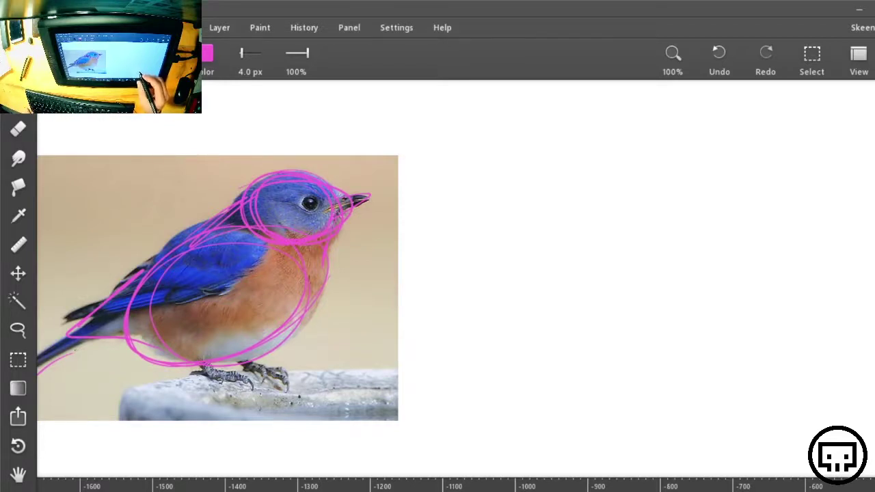
# Step: Undo all the construction strokes drawn over the bird photo
pyautogui.hotkey('ctrl', 'z')
pyautogui.hotkey('ctrl', 'z')
pyautogui.hotkey('ctrl', 'z')
pyautogui.hotkey('ctrl', 'z')
pyautogui.hotkey('ctrl', 'z')
pyautogui.hotkey('ctrl', 'z')
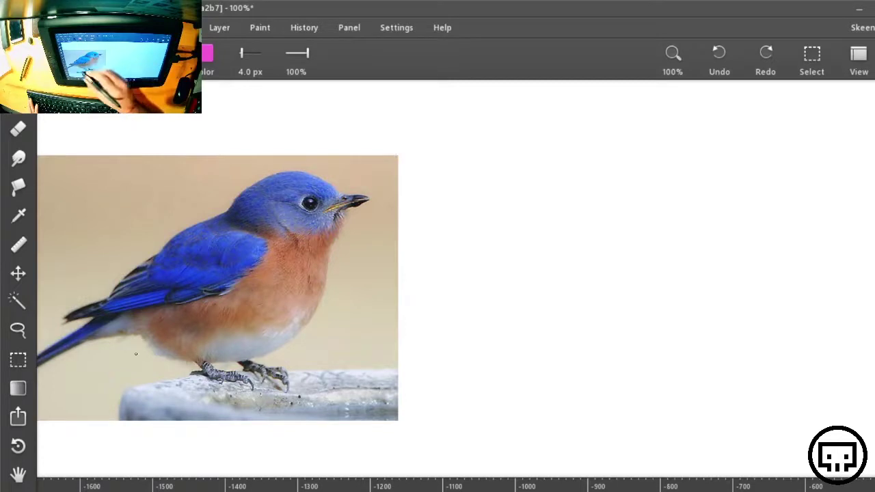
# Step: Draw a diagonal axis line through the bird's body and head, changing the brush colour to a deeper magenta to reinforce it
pyautogui.click(100, 366)
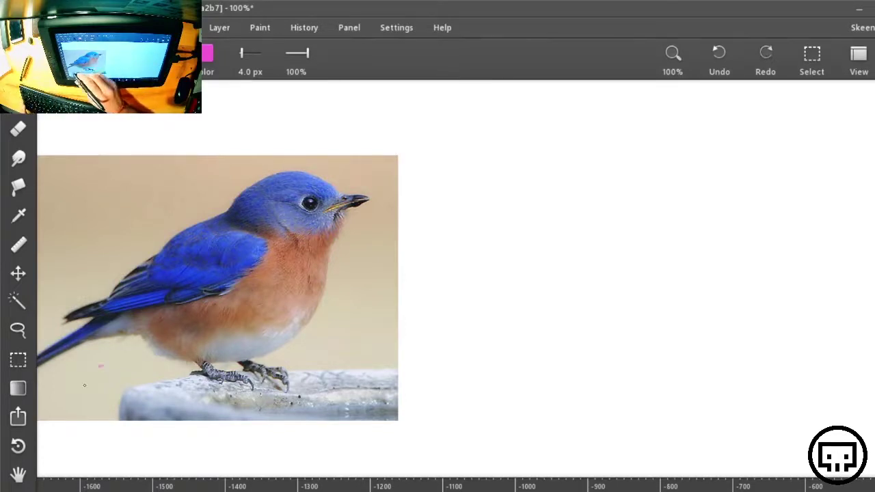
pyautogui.moveTo(95, 369)
pyautogui.mouseDown()
pyautogui.moveTo(406, 141)
pyautogui.moveTo(113, 366)
pyautogui.moveTo(404, 143)
pyautogui.moveTo(70, 414)
pyautogui.mouseUp()
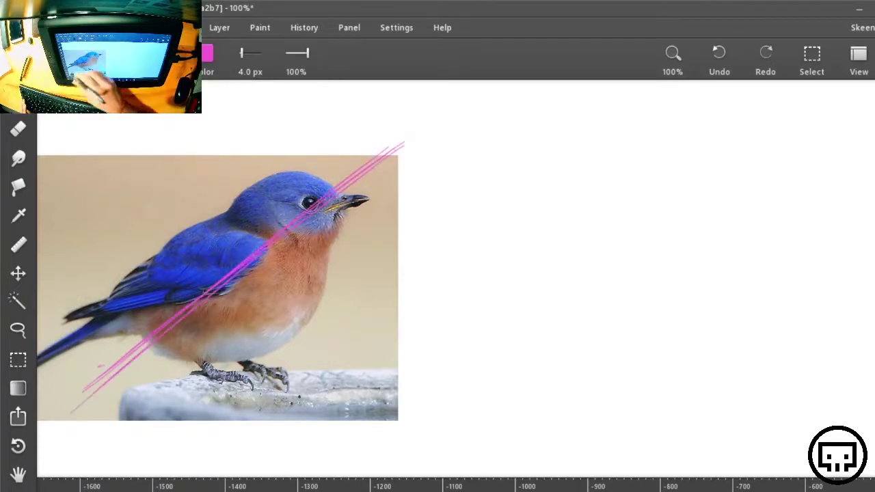
pyautogui.click(208, 54)
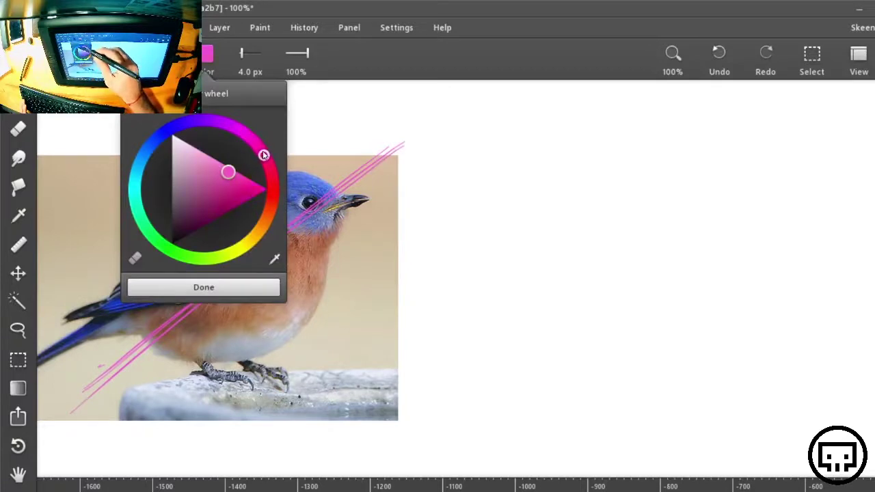
pyautogui.click(244, 185)
pyautogui.click(204, 288)
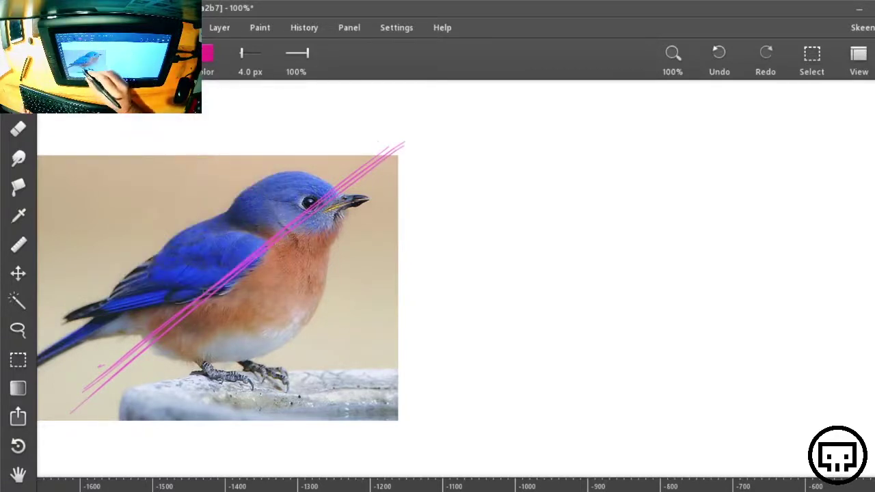
pyautogui.moveTo(96, 381); pyautogui.dragTo(417, 139)
pyautogui.moveTo(140, 357); pyautogui.dragTo(404, 143)
pyautogui.moveTo(103, 373); pyautogui.dragTo(438, 116)
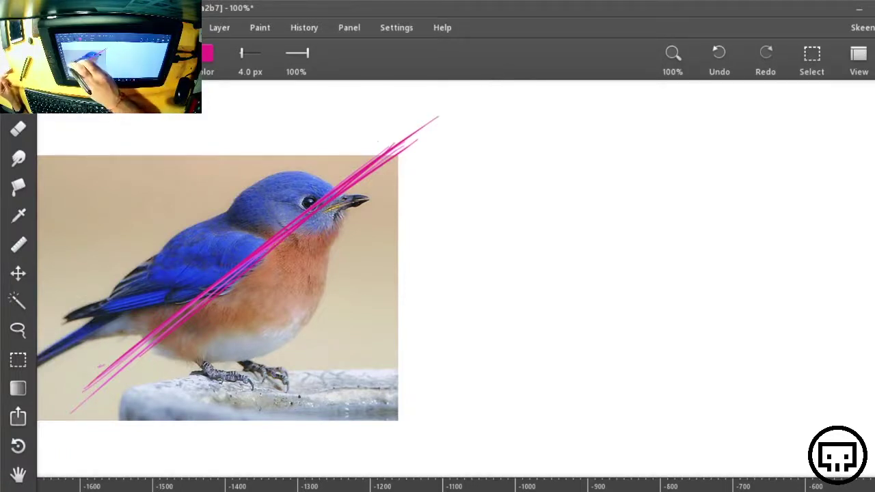
# Step: Sketch curved strokes along the bird's belly and breast below the axis line
pyautogui.moveTo(143, 341)
pyautogui.mouseDown()
pyautogui.moveTo(172, 355)
pyautogui.moveTo(260, 343)
pyautogui.moveTo(313, 263)
pyautogui.mouseUp()
pyautogui.moveTo(279, 337); pyautogui.dragTo(326, 262)
pyautogui.moveTo(156, 347); pyautogui.dragTo(319, 279)
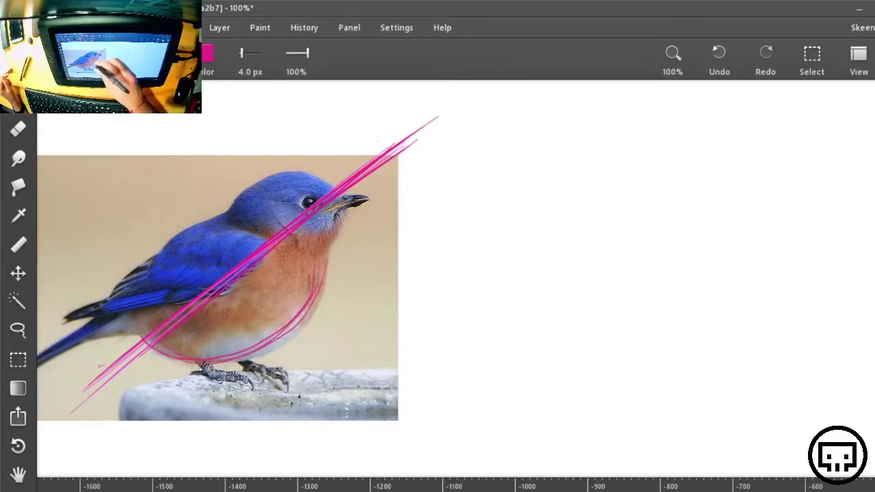
pyautogui.moveTo(214, 363); pyautogui.dragTo(259, 351)
pyautogui.moveTo(152, 356)
pyautogui.mouseDown()
pyautogui.moveTo(235, 339)
pyautogui.moveTo(303, 263)
pyautogui.mouseUp()
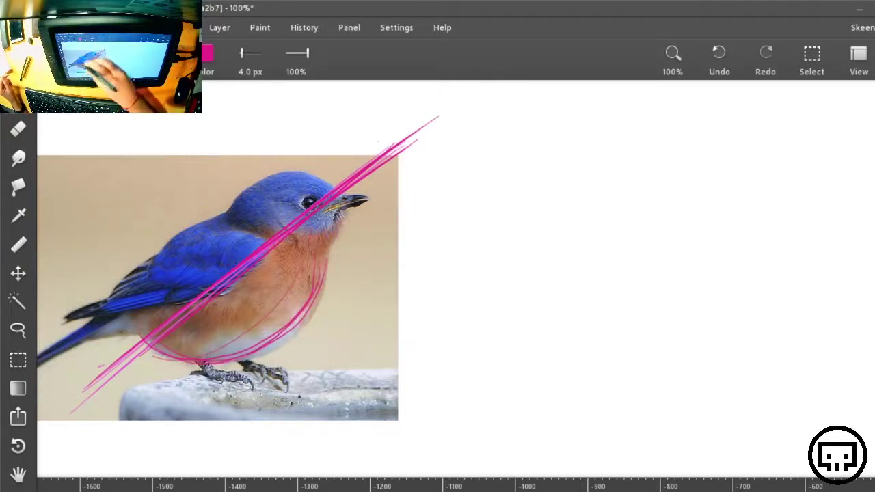
pyautogui.moveTo(225, 345); pyautogui.dragTo(276, 291)
# Step: Sketch arcs over the top of the bird's head and add another stroke along the belly curve
pyautogui.moveTo(259, 179)
pyautogui.mouseDown()
pyautogui.moveTo(338, 182)
pyautogui.moveTo(227, 209)
pyautogui.moveTo(338, 183)
pyautogui.mouseUp()
pyautogui.moveTo(250, 182); pyautogui.dragTo(297, 170)
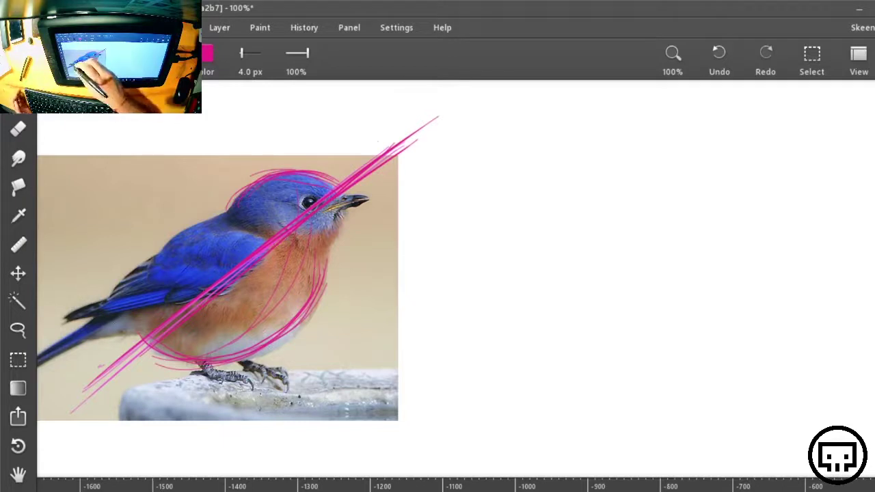
pyautogui.moveTo(130, 335); pyautogui.dragTo(350, 267)
pyautogui.moveTo(241, 192); pyautogui.dragTo(284, 170)
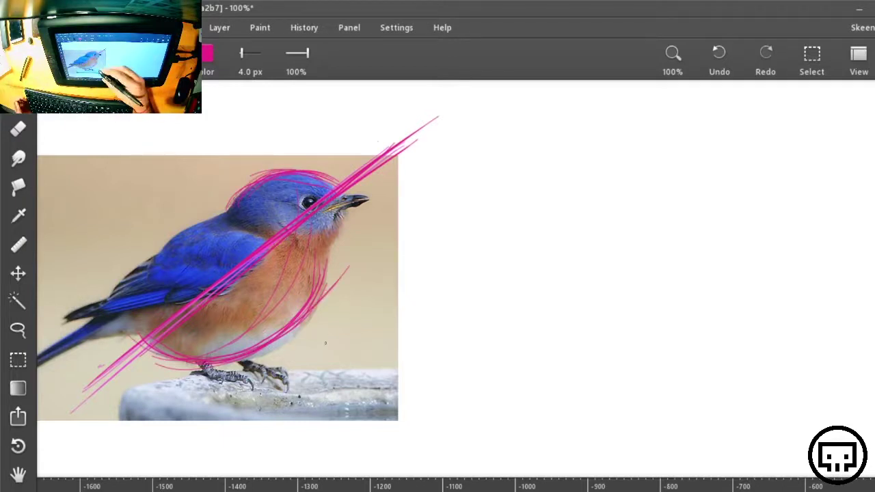
pyautogui.moveTo(233, 197); pyautogui.dragTo(320, 167)
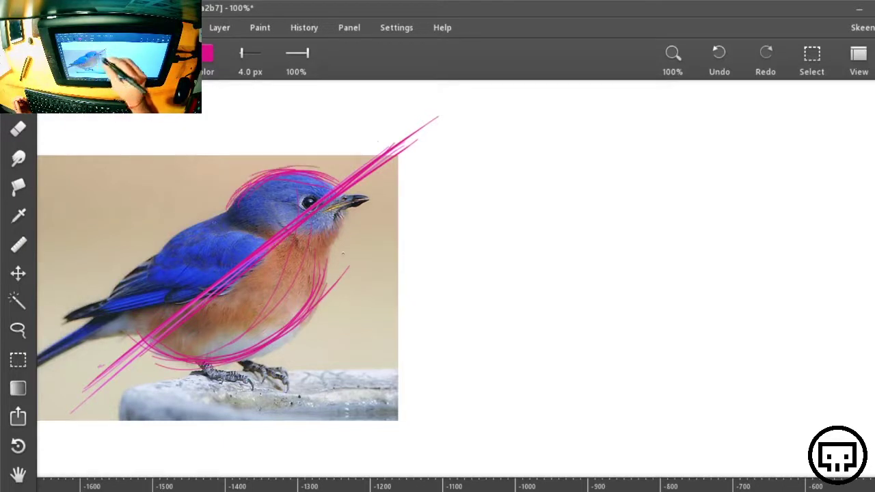
# Step: Trace the bird's throat below the beak and the contour of its back from the wing up to the nape
pyautogui.moveTo(338, 217); pyautogui.dragTo(325, 266)
pyautogui.moveTo(347, 210); pyautogui.dragTo(331, 259)
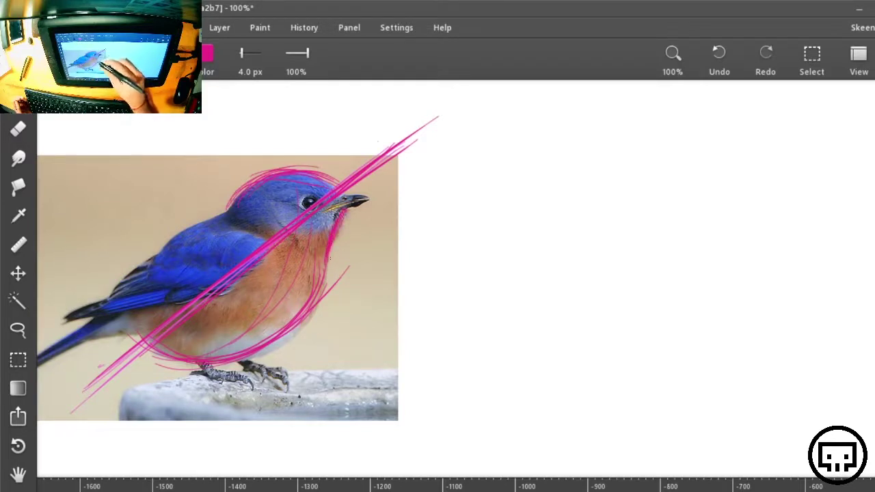
pyautogui.moveTo(106, 299); pyautogui.dragTo(213, 217)
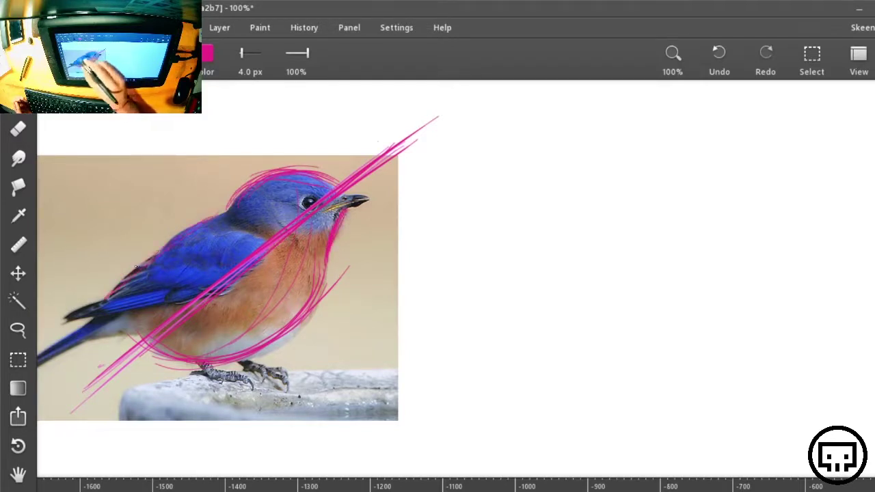
pyautogui.moveTo(126, 277); pyautogui.dragTo(229, 198)
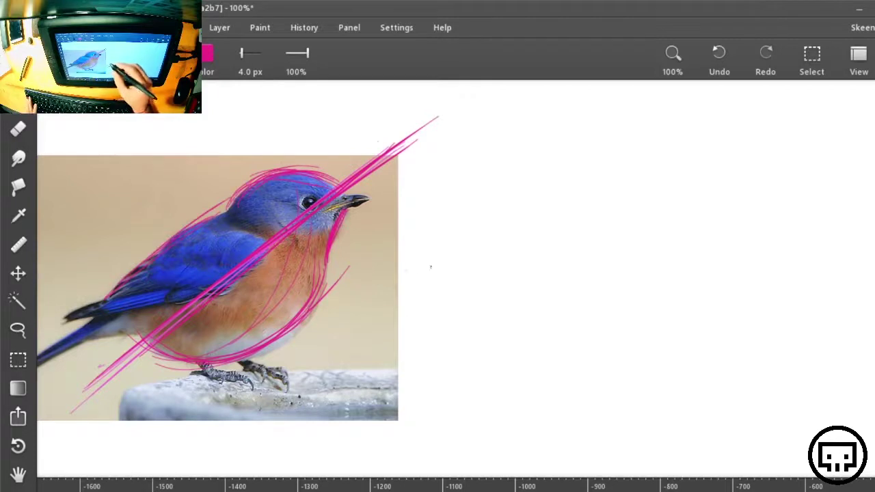
# Step: Draw a direction line through the head and beak, and circle the bird's eye
pyautogui.moveTo(407, 294); pyautogui.dragTo(530, 279)
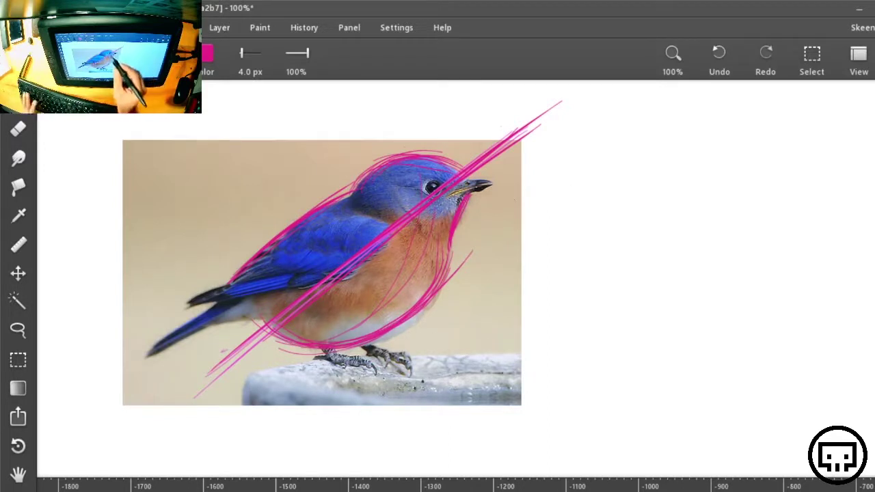
pyautogui.moveTo(390, 204); pyautogui.dragTo(523, 179)
pyautogui.moveTo(438, 193); pyautogui.dragTo(533, 178)
pyautogui.moveTo(436, 181); pyautogui.dragTo(428, 193)
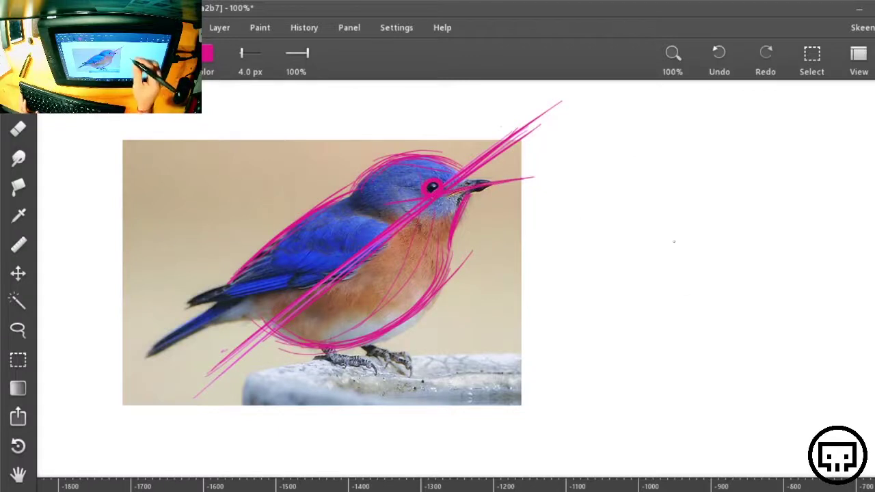
# Step: Sketch two example bird heads beside the photo, one round with a short beak and one smaller with a long pointed beak
pyautogui.moveTo(660, 133)
pyautogui.mouseDown()
pyautogui.moveTo(702, 171)
pyautogui.moveTo(677, 136)
pyautogui.moveTo(704, 179)
pyautogui.moveTo(722, 181)
pyautogui.moveTo(668, 172)
pyautogui.moveTo(681, 156)
pyautogui.mouseUp()
pyautogui.hotkey('ctrl', 'z')
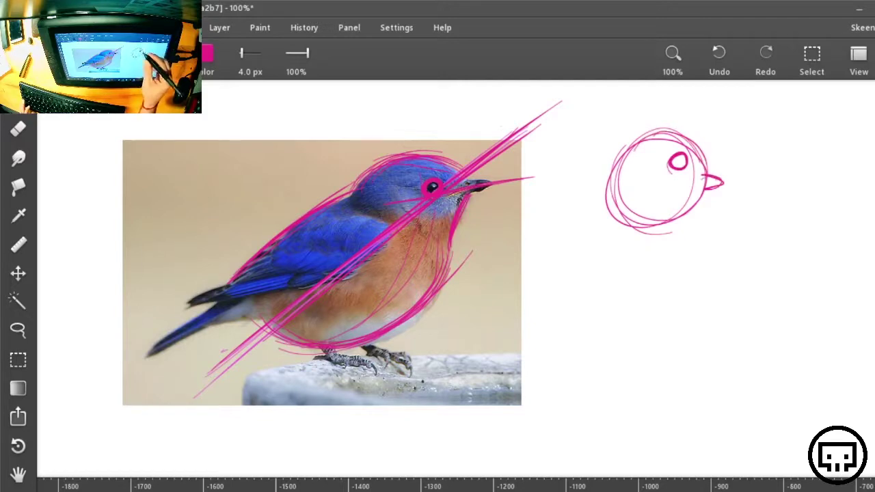
pyautogui.moveTo(653, 243)
pyautogui.mouseDown()
pyautogui.moveTo(692, 259)
pyautogui.moveTo(698, 273)
pyautogui.mouseUp()
pyautogui.moveTo(623, 281); pyautogui.dragTo(791, 276)
pyautogui.moveTo(691, 268); pyautogui.dragTo(771, 278)
pyautogui.moveTo(771, 278)
pyautogui.mouseDown()
pyautogui.moveTo(690, 286)
pyautogui.moveTo(757, 280)
pyautogui.mouseUp()
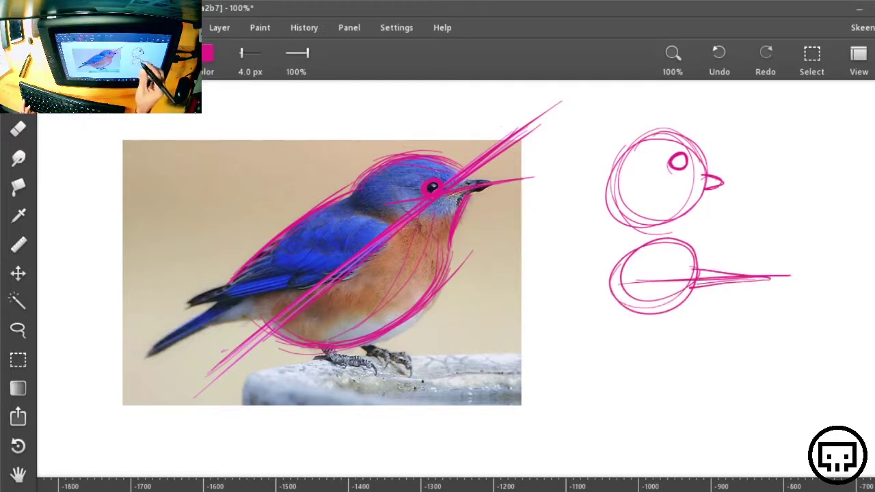
pyautogui.moveTo(695, 269); pyautogui.dragTo(677, 279)
pyautogui.moveTo(677, 279)
pyautogui.mouseDown()
pyautogui.moveTo(696, 286)
pyautogui.moveTo(662, 275)
pyautogui.moveTo(673, 268)
pyautogui.mouseUp()
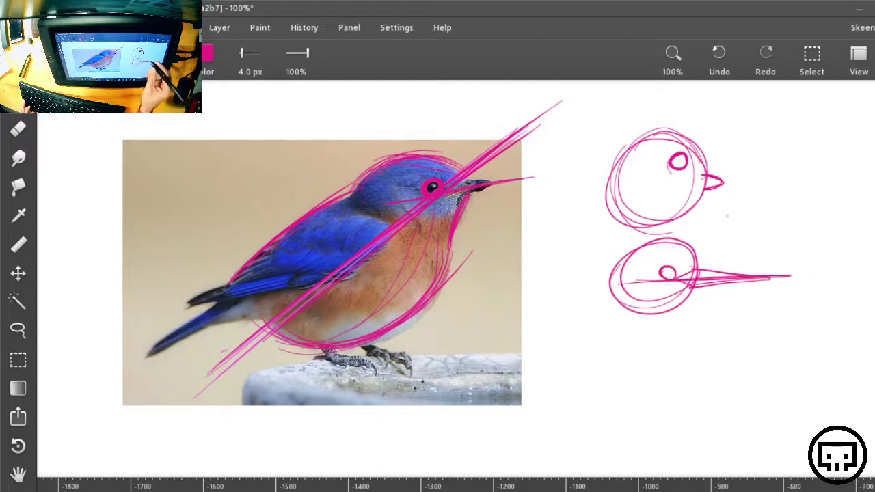
# Step: Draw a beak centre line through the upper example head and a larger circle around that head
pyautogui.moveTo(658, 182); pyautogui.dragTo(774, 181)
pyautogui.moveTo(638, 188); pyautogui.dragTo(774, 181)
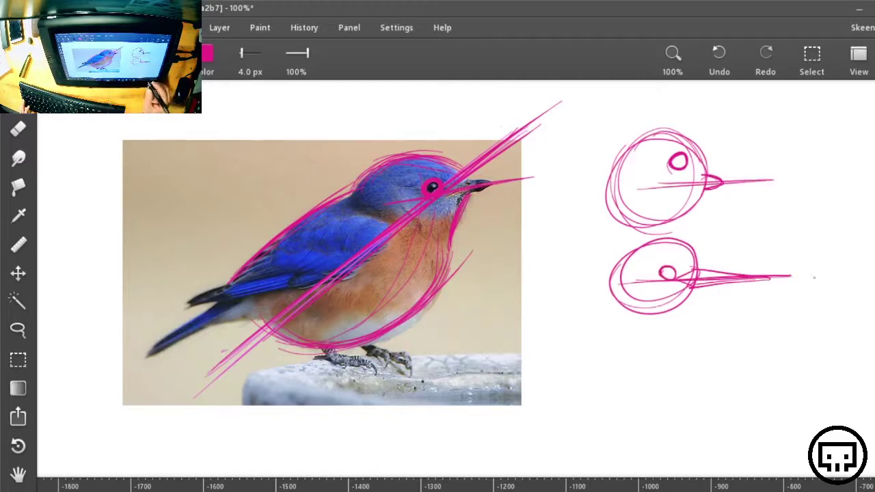
pyautogui.moveTo(715, 176); pyautogui.dragTo(590, 185)
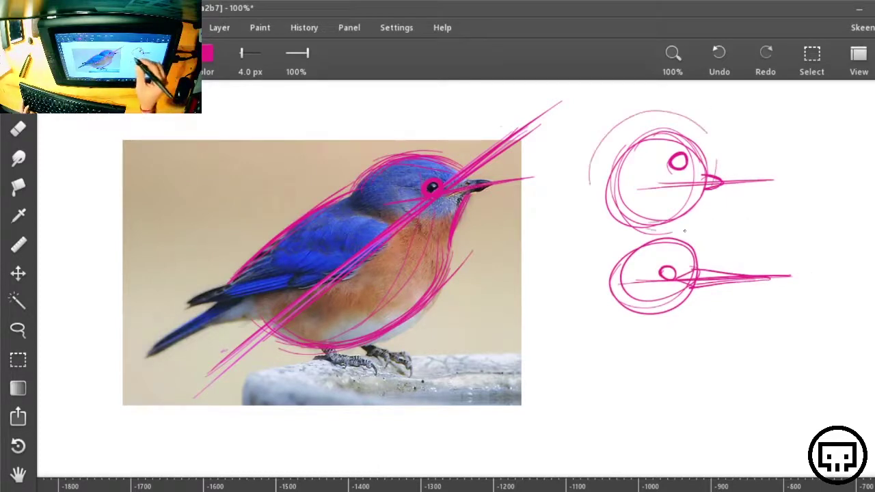
pyautogui.moveTo(674, 231)
pyautogui.mouseDown()
pyautogui.moveTo(672, 241)
pyautogui.moveTo(623, 148)
pyautogui.mouseUp()
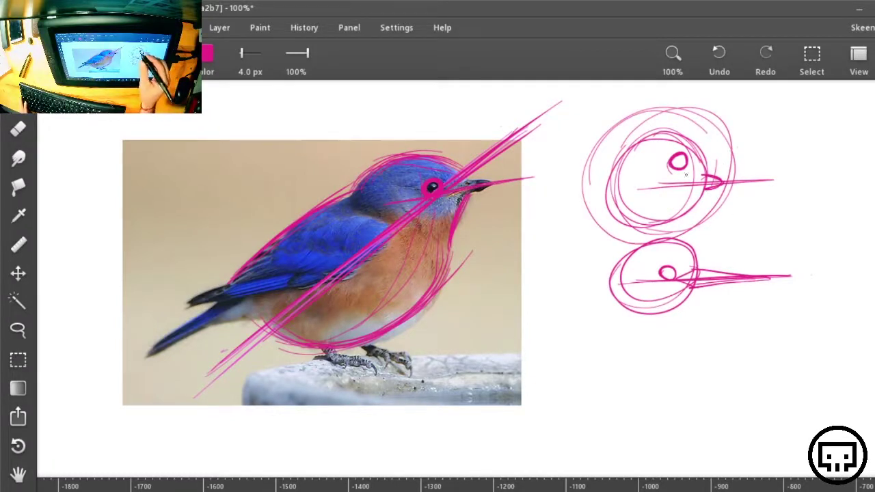
# Step: Lasso both example heads beside the photo, delete them and clear the selection
pyautogui.press('e')
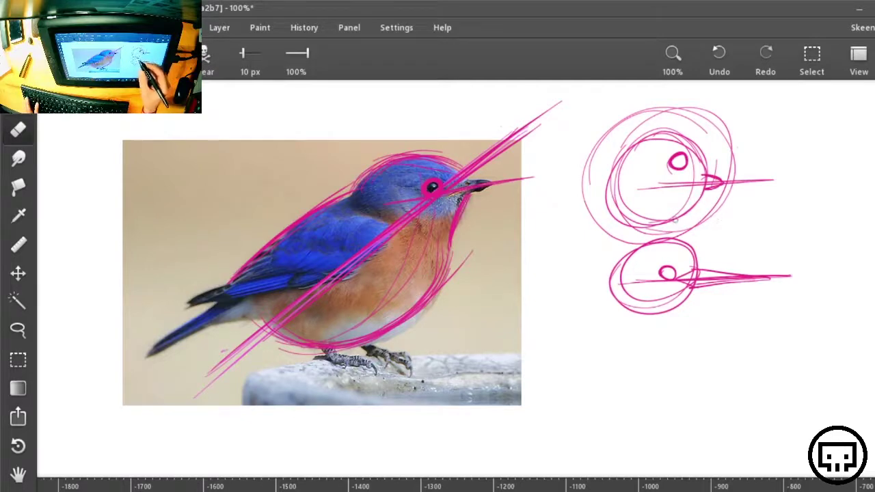
pyautogui.press('l')
pyautogui.moveTo(757, 110)
pyautogui.mouseDown()
pyautogui.moveTo(643, 82)
pyautogui.moveTo(753, 367)
pyautogui.moveTo(712, 124)
pyautogui.moveTo(718, 113)
pyautogui.mouseUp()
pyautogui.press('Delete')
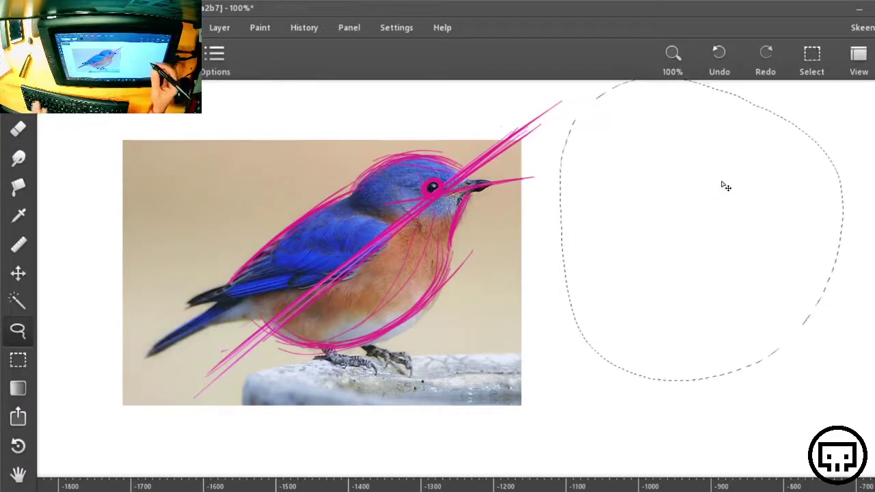
pyautogui.hotkey('ctrl', 'd')
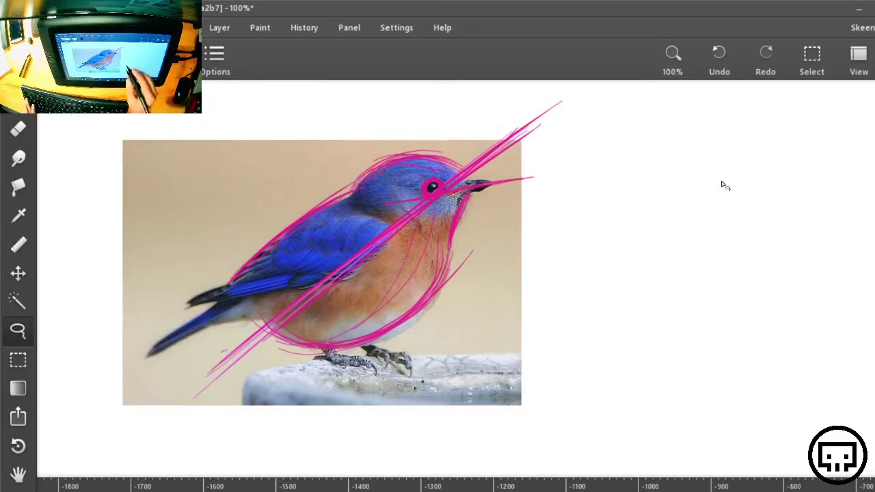
# Step: Extend the beak's direction line past the photo with the brush, and draw direction lines from the wing through the tail
pyautogui.press('b')
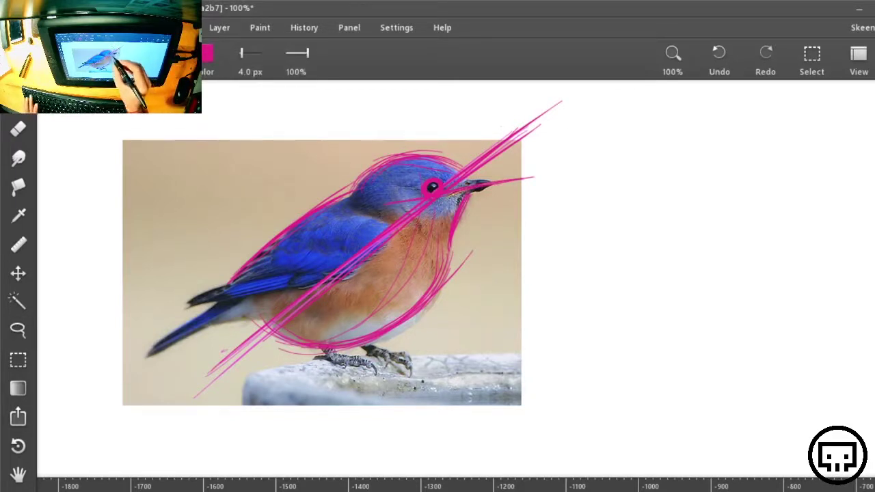
pyautogui.moveTo(488, 183); pyautogui.dragTo(583, 173)
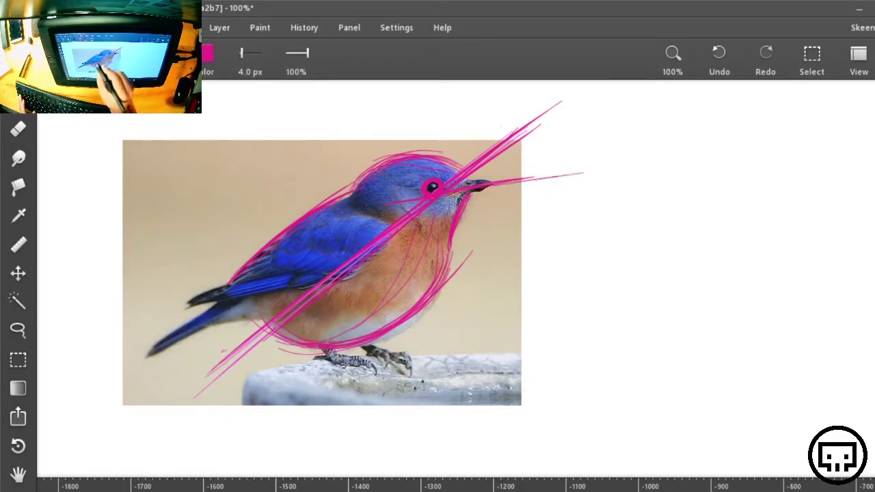
pyautogui.moveTo(306, 268); pyautogui.dragTo(130, 362)
pyautogui.moveTo(306, 281); pyautogui.dragTo(101, 384)
pyautogui.moveTo(332, 265); pyautogui.dragTo(114, 376)
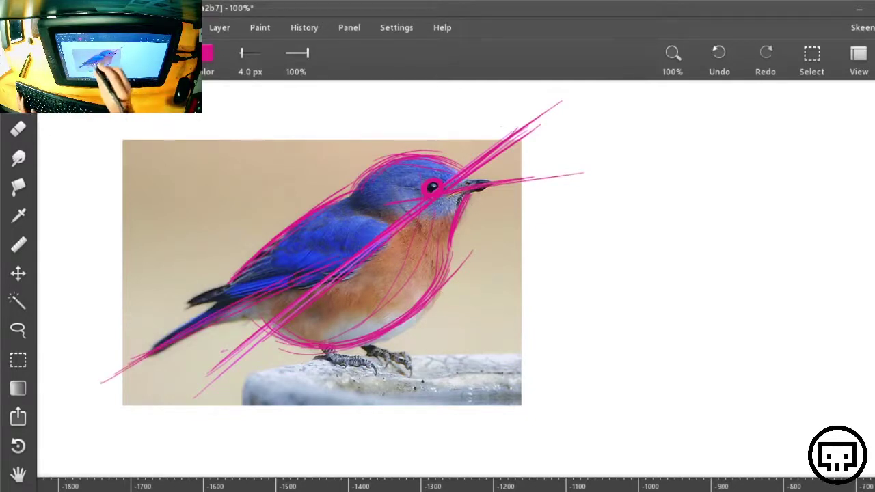
# Step: Outline the wing's rounded front and straight edges over the bluebird photo, and mark both legs with short strokes
pyautogui.moveTo(281, 234)
pyautogui.mouseDown()
pyautogui.moveTo(381, 221)
pyautogui.moveTo(392, 246)
pyautogui.mouseUp()
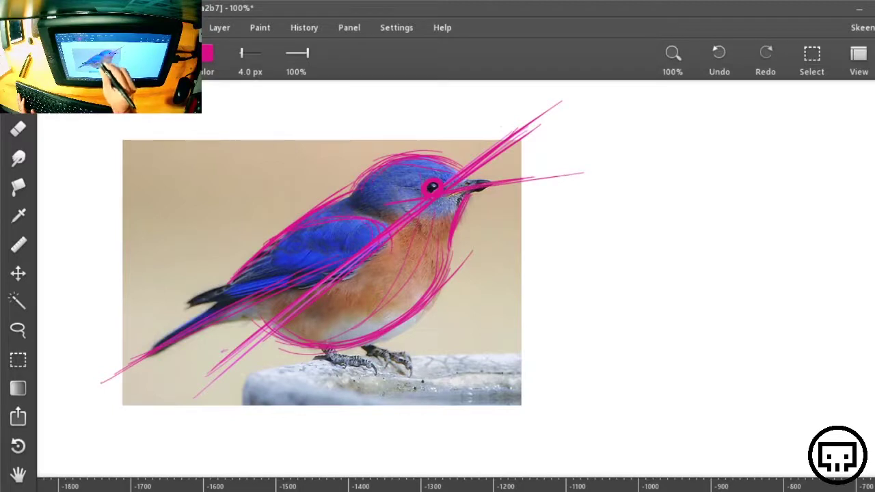
pyautogui.moveTo(320, 282)
pyautogui.mouseDown()
pyautogui.moveTo(187, 300)
pyautogui.moveTo(182, 313)
pyautogui.moveTo(304, 229)
pyautogui.moveTo(169, 314)
pyautogui.mouseUp()
pyautogui.moveTo(280, 231); pyautogui.dragTo(171, 294)
pyautogui.moveTo(180, 292); pyautogui.dragTo(260, 249)
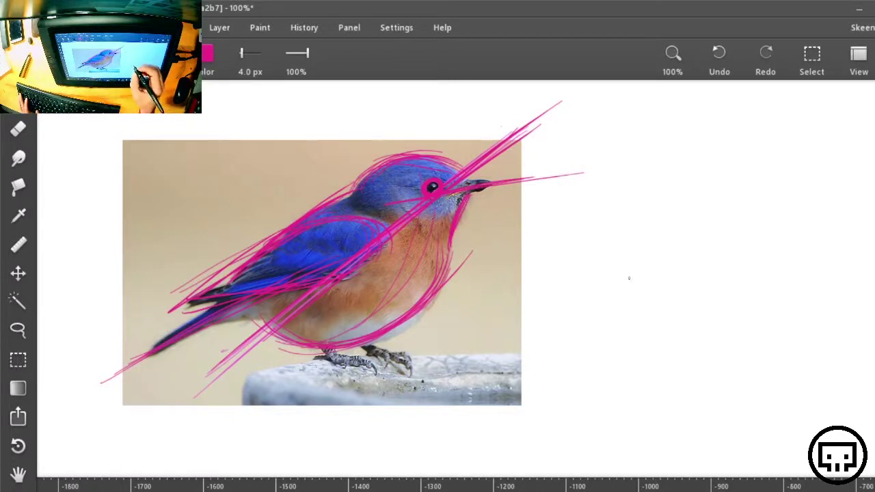
pyautogui.moveTo(319, 341)
pyautogui.mouseDown()
pyautogui.moveTo(332, 362)
pyautogui.moveTo(374, 351)
pyautogui.moveTo(413, 376)
pyautogui.mouseUp()
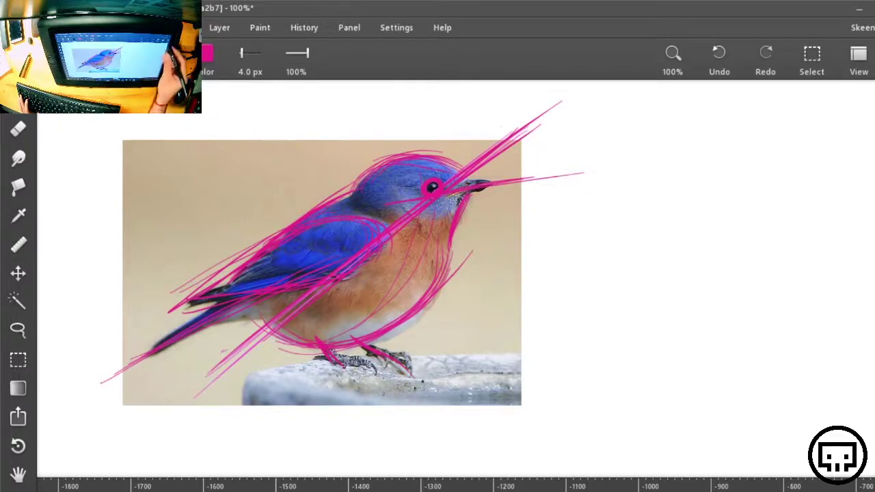
# Step: Undo the wing, leg and direction strokes back to the point where the two example heads stand beside the photo
pyautogui.click(874, 58)
pyautogui.click(774, 165)
pyautogui.click(774, 164)
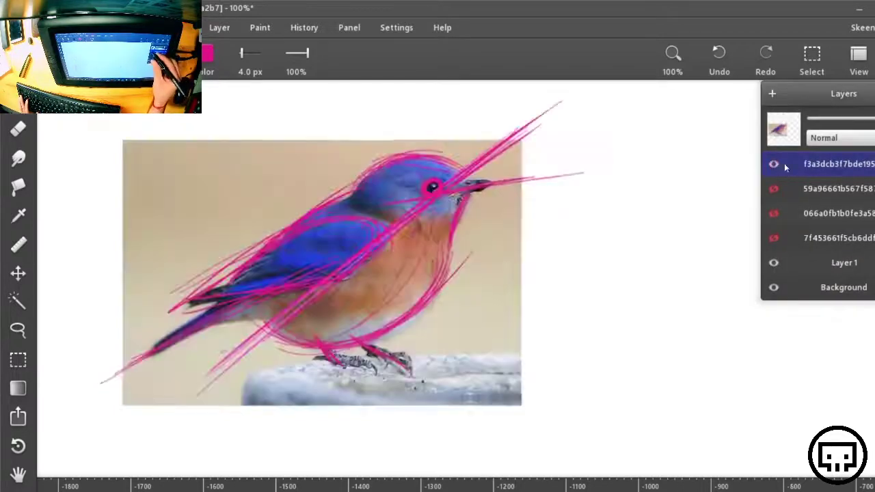
pyautogui.moveTo(848, 189)
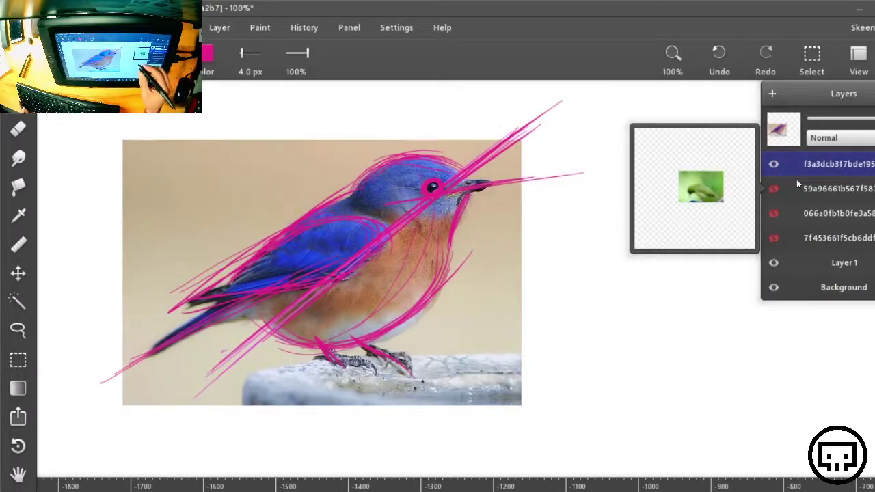
pyautogui.hotkey('ctrl', 'z')
pyautogui.hotkey('ctrl', 'z')
pyautogui.hotkey('ctrl', 'z')
pyautogui.hotkey('ctrl', 'z')
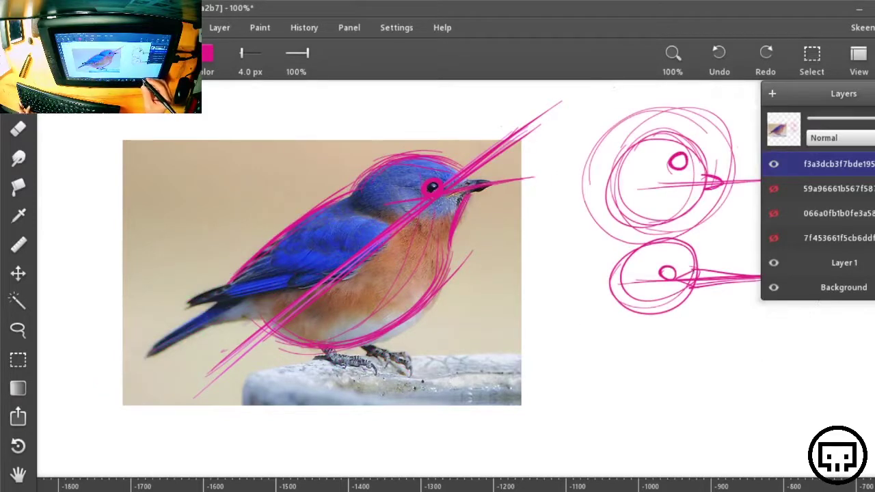
pyautogui.press('Delete')
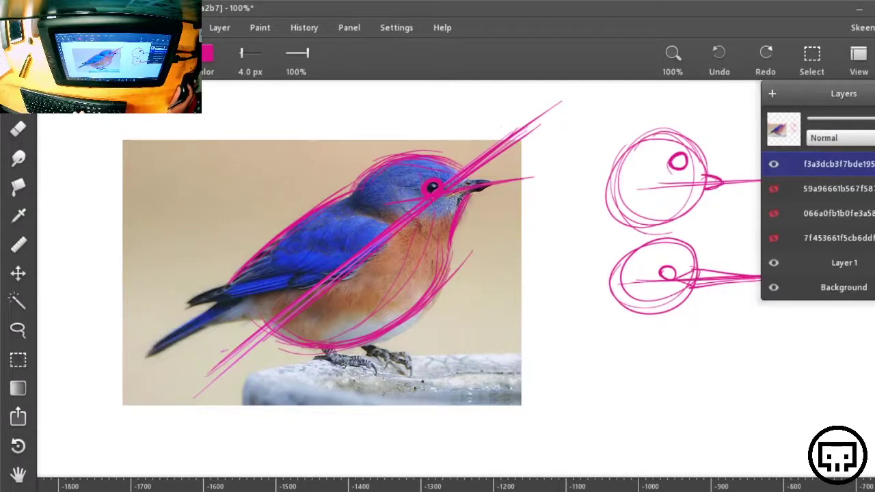
# Step: Move a clean copy of the bluebird photo over the marked-up one so that it covers it
pyautogui.moveTo(446, 301); pyautogui.dragTo(289, 248)
pyautogui.press('v')
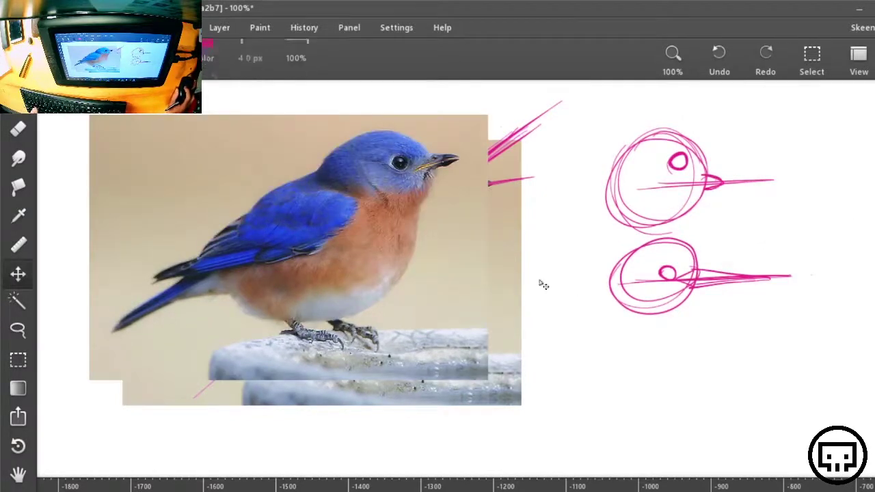
pyautogui.moveTo(419, 279); pyautogui.dragTo(450, 308)
# Step: Hide the layer with the marked-up photo and example heads, and add a new empty layer above the clean photo
pyautogui.press('l')
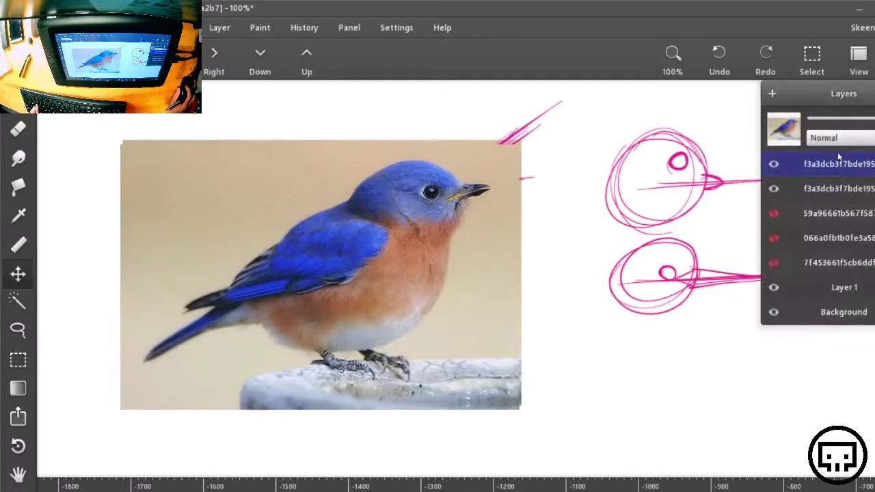
pyautogui.click(774, 191)
pyautogui.click(772, 94)
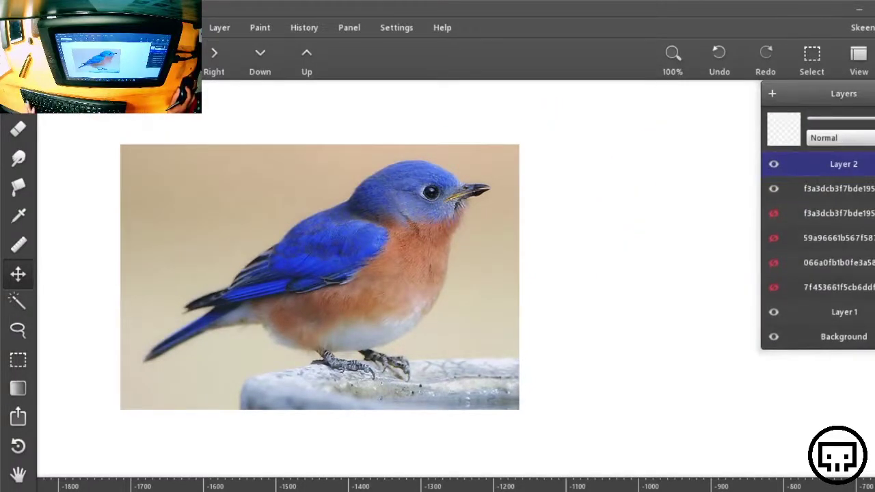
# Step: Brush the diagonal body axis over the clean photo and repeat it at the same angle in the empty area beside it
pyautogui.moveTo(478, 285); pyautogui.dragTo(335, 285)
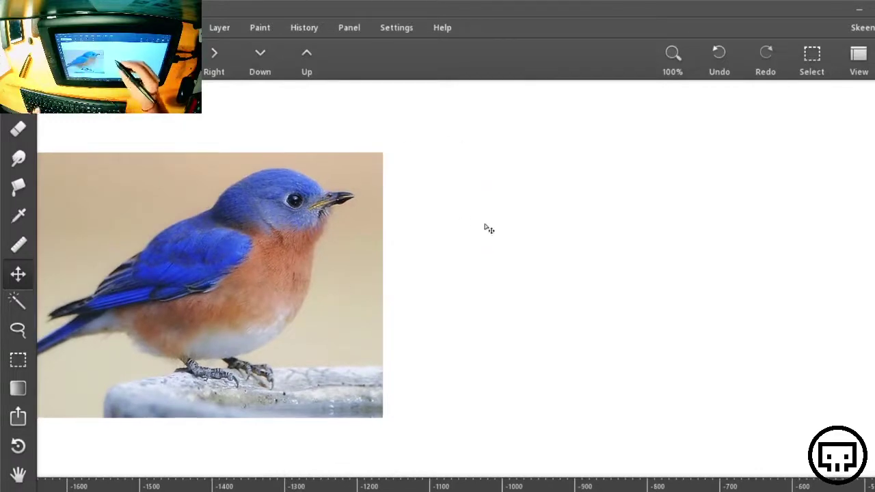
pyautogui.press('b')
pyautogui.moveTo(81, 369); pyautogui.dragTo(394, 128)
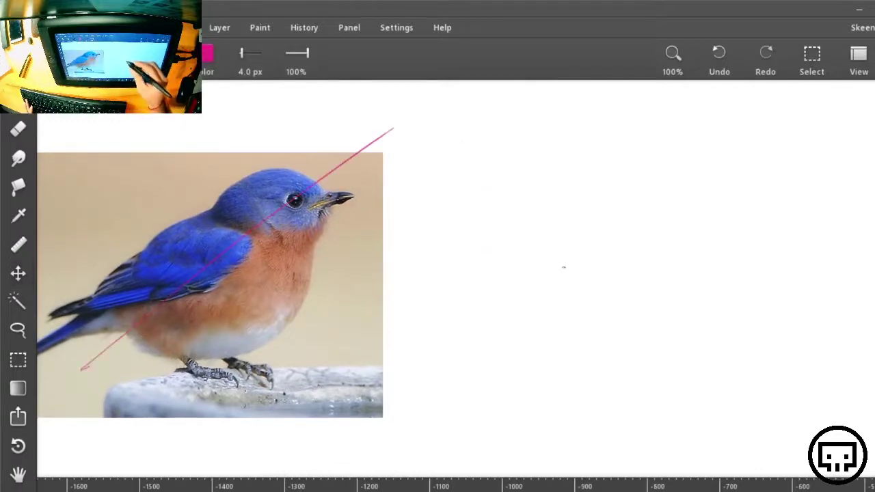
pyautogui.moveTo(511, 363); pyautogui.dragTo(767, 167)
pyautogui.moveTo(556, 330); pyautogui.dragTo(781, 148)
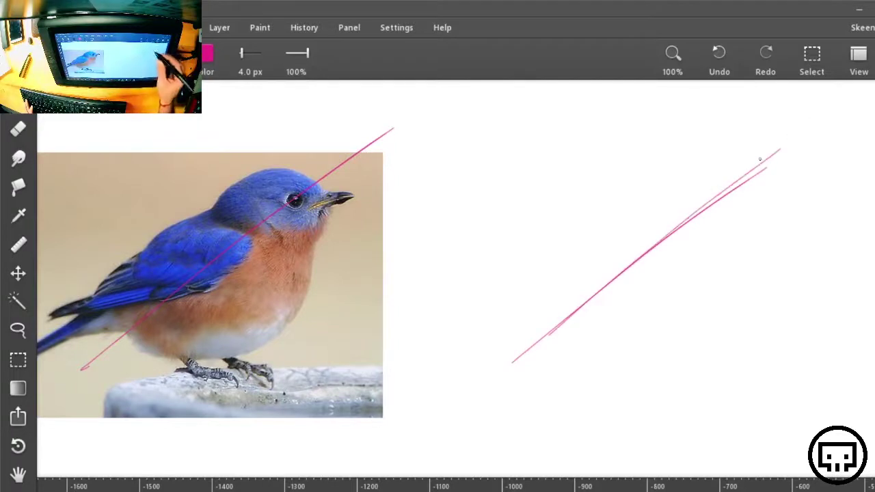
# Step: Trace the belly curve on the photo and repeat it with several loose strokes below the sketch's axis line
pyautogui.moveTo(113, 331)
pyautogui.mouseDown()
pyautogui.moveTo(182, 361)
pyautogui.moveTo(311, 256)
pyautogui.mouseUp()
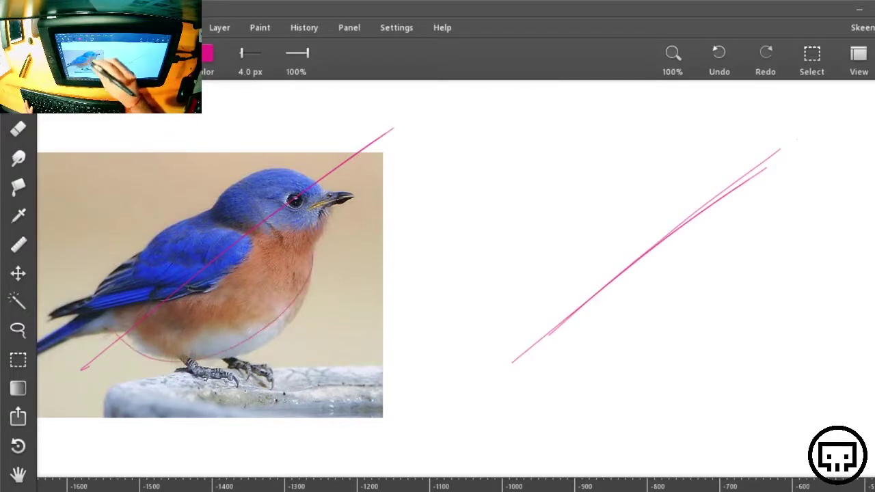
pyautogui.moveTo(242, 350); pyautogui.dragTo(300, 306)
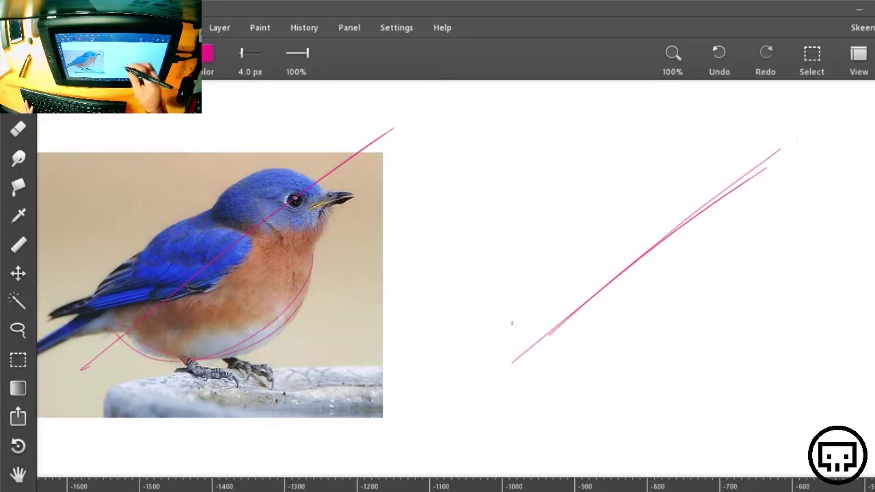
pyautogui.moveTo(568, 348); pyautogui.dragTo(722, 261)
pyautogui.moveTo(547, 333)
pyautogui.mouseDown()
pyautogui.moveTo(683, 345)
pyautogui.moveTo(747, 238)
pyautogui.moveTo(723, 318)
pyautogui.moveTo(759, 234)
pyautogui.mouseUp()
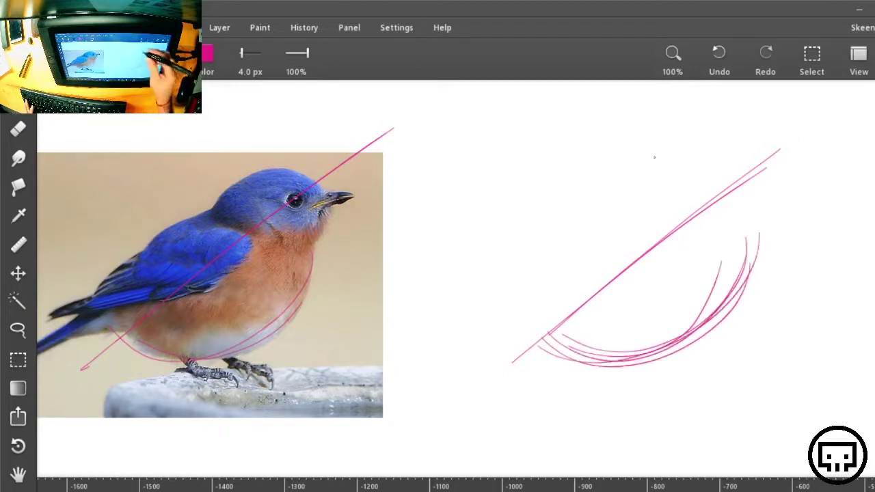
# Step: Trace the crown of the head on the photo, and add the crown arc, throat line and rear body curve to the sketch
pyautogui.moveTo(221, 198)
pyautogui.mouseDown()
pyautogui.moveTo(246, 178)
pyautogui.moveTo(280, 170)
pyautogui.mouseUp()
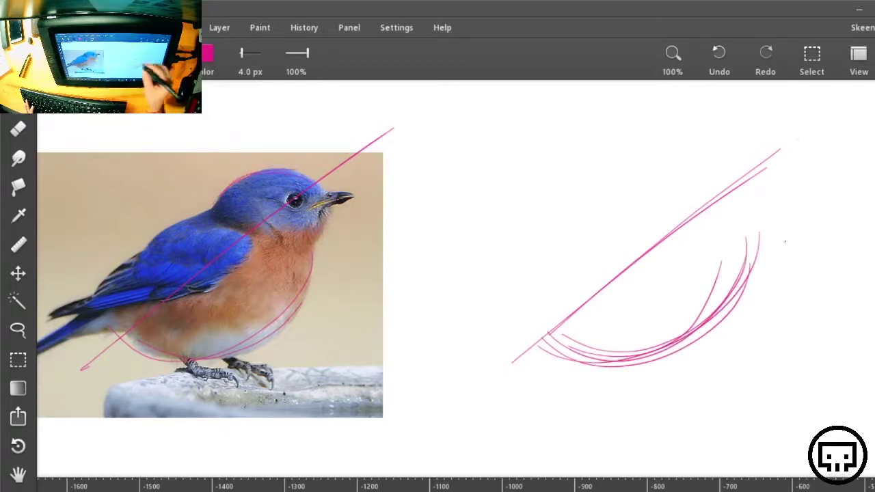
pyautogui.moveTo(681, 166); pyautogui.dragTo(753, 155)
pyautogui.moveTo(526, 285)
pyautogui.mouseDown()
pyautogui.moveTo(657, 351)
pyautogui.moveTo(746, 255)
pyautogui.mouseUp()
pyautogui.moveTo(659, 187); pyautogui.dragTo(771, 156)
pyautogui.moveTo(664, 166); pyautogui.dragTo(729, 137)
pyautogui.moveTo(666, 182)
pyautogui.mouseDown()
pyautogui.moveTo(692, 159)
pyautogui.moveTo(772, 168)
pyautogui.moveTo(763, 151)
pyautogui.moveTo(751, 241)
pyautogui.mouseUp()
pyautogui.moveTo(769, 182); pyautogui.dragTo(752, 233)
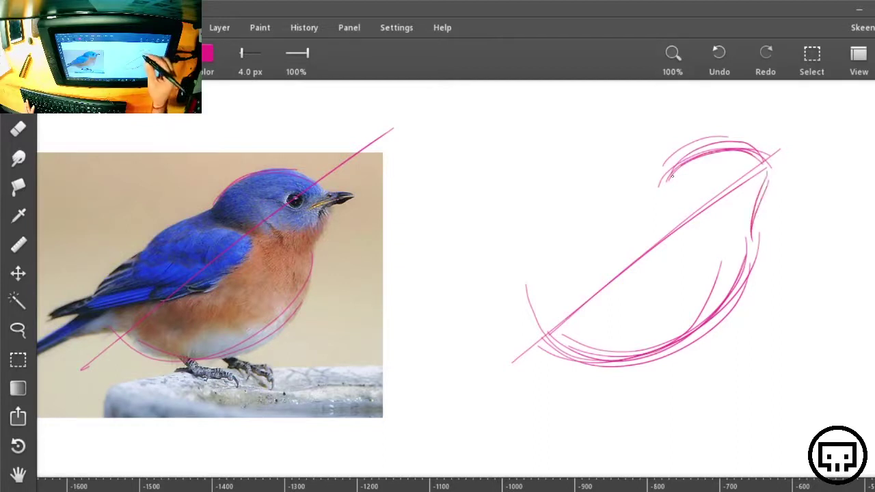
pyautogui.moveTo(637, 184); pyautogui.dragTo(763, 147)
pyautogui.moveTo(680, 149); pyautogui.dragTo(750, 160)
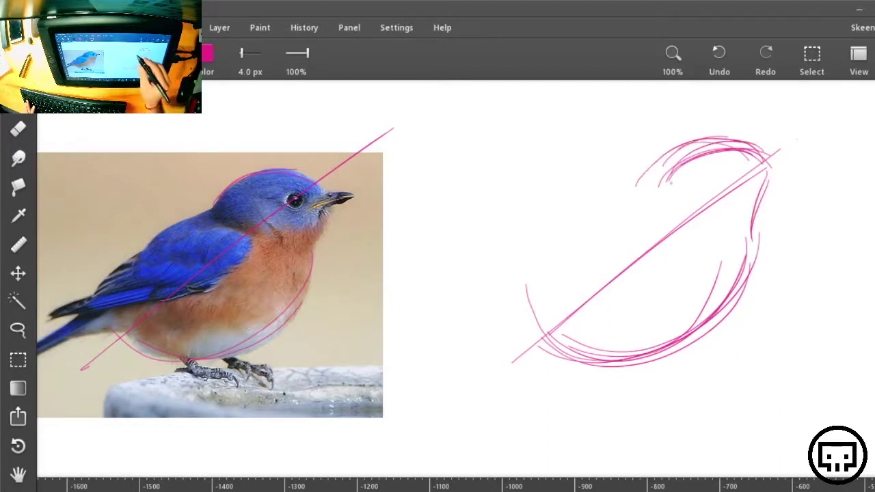
# Step: Draw the sketch's straight back line with repeated strokes from the nape down to the rear of the body
pyautogui.moveTo(658, 189)
pyautogui.mouseDown()
pyautogui.moveTo(598, 228)
pyautogui.moveTo(551, 275)
pyautogui.mouseUp()
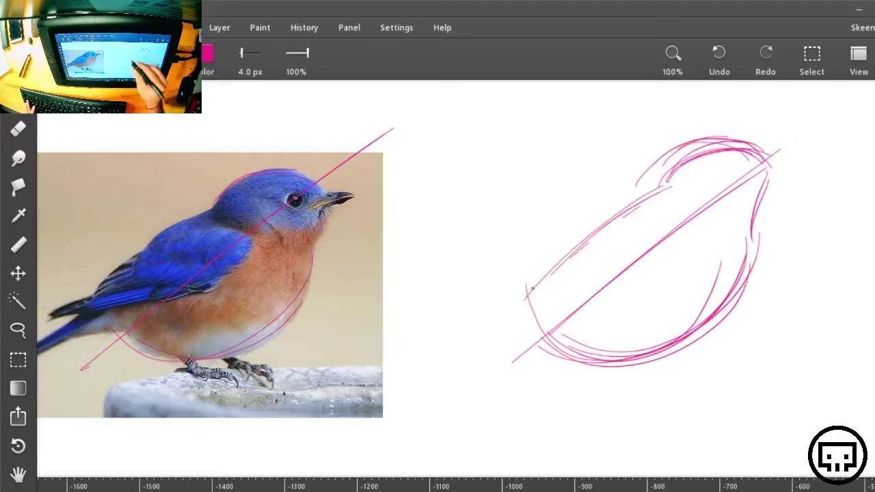
pyautogui.moveTo(660, 183)
pyautogui.mouseDown()
pyautogui.moveTo(570, 245)
pyautogui.moveTo(527, 289)
pyautogui.mouseUp()
pyautogui.moveTo(632, 207); pyautogui.dragTo(547, 258)
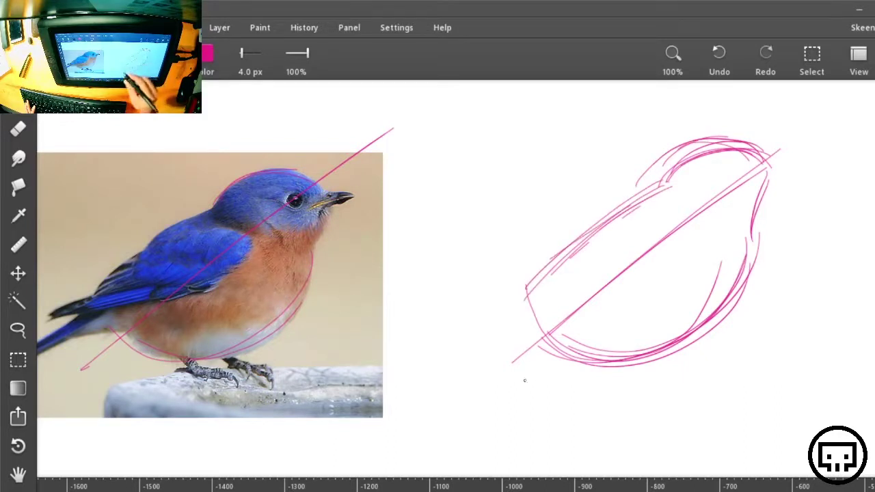
# Step: Draw the beak's direction line on the sketch and photo, and the tail's direction lines from the rear of the sketched body
pyautogui.moveTo(681, 197); pyautogui.dragTo(868, 153)
pyautogui.moveTo(348, 193)
pyautogui.mouseDown()
pyautogui.moveTo(415, 171)
pyautogui.moveTo(417, 179)
pyautogui.mouseUp()
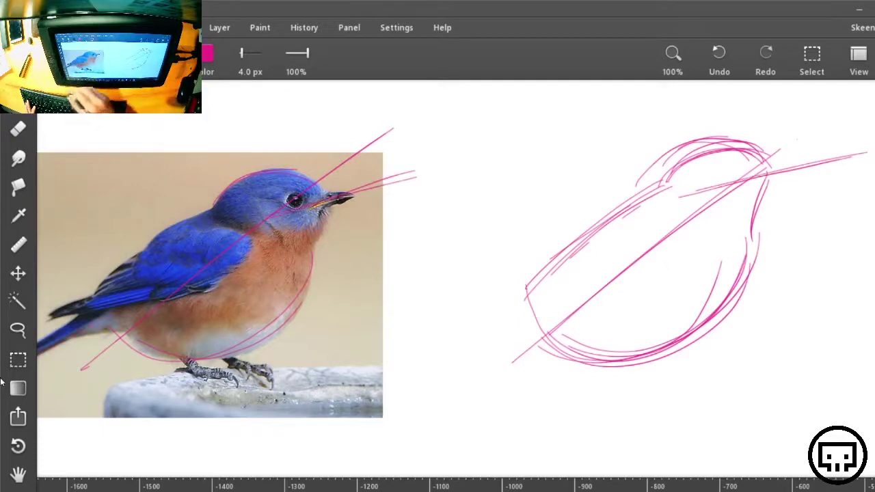
pyautogui.moveTo(560, 300); pyautogui.dragTo(421, 389)
pyautogui.moveTo(588, 286); pyautogui.dragTo(479, 351)
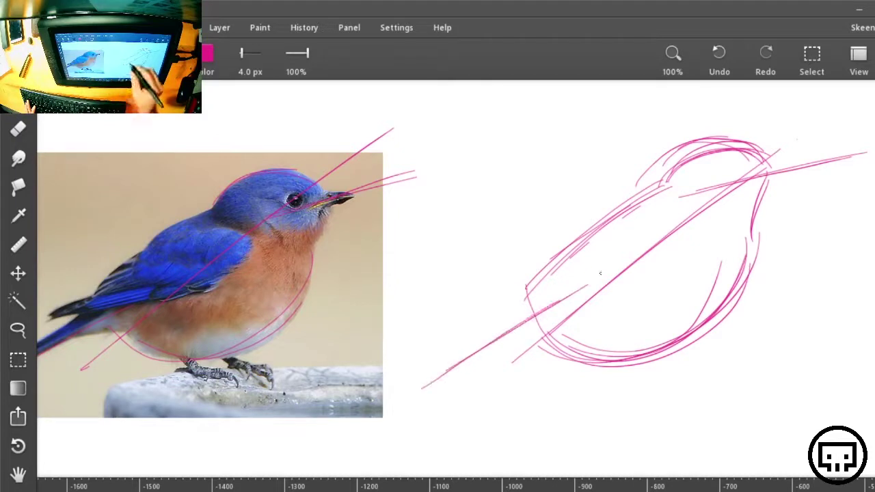
pyautogui.moveTo(553, 301); pyautogui.dragTo(423, 384)
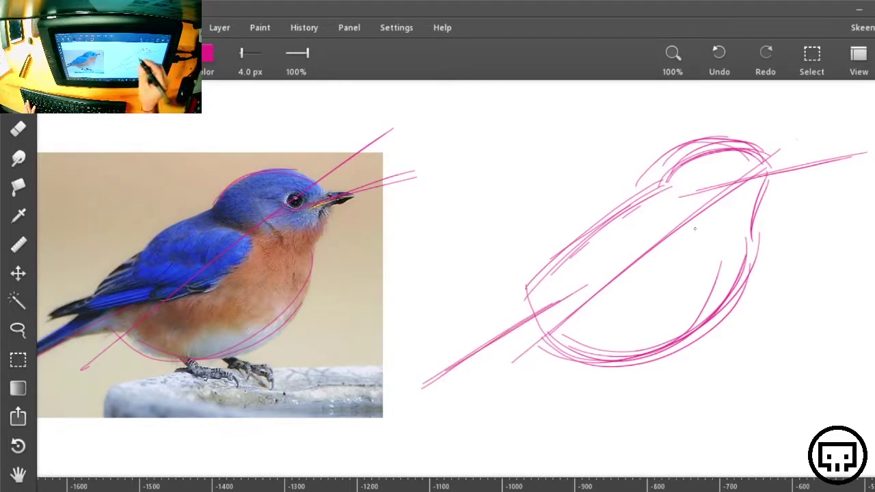
# Step: Draw the wing's rounded shoulder and upper edge on the sketch, tracing the same curves on the photo
pyautogui.moveTo(695, 229)
pyautogui.mouseDown()
pyautogui.moveTo(624, 215)
pyautogui.moveTo(602, 220)
pyautogui.moveTo(694, 230)
pyautogui.mouseUp()
pyautogui.moveTo(162, 241); pyautogui.dragTo(241, 272)
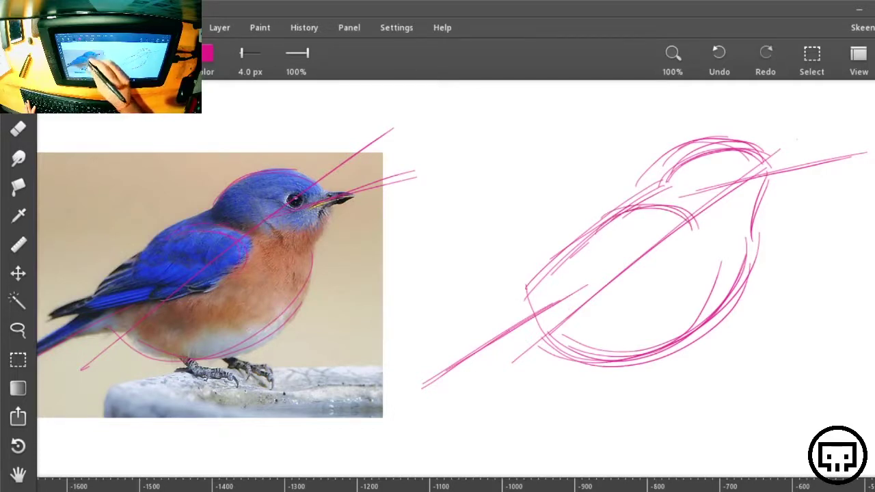
pyautogui.moveTo(186, 227)
pyautogui.mouseDown()
pyautogui.moveTo(241, 263)
pyautogui.moveTo(238, 274)
pyautogui.mouseUp()
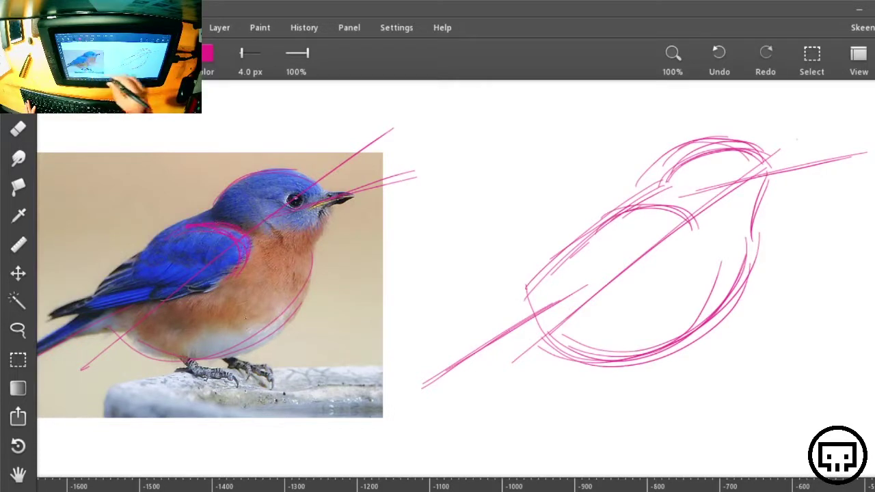
pyautogui.moveTo(624, 218); pyautogui.dragTo(688, 217)
pyautogui.moveTo(608, 215)
pyautogui.mouseDown()
pyautogui.moveTo(656, 204)
pyautogui.moveTo(699, 241)
pyautogui.mouseUp()
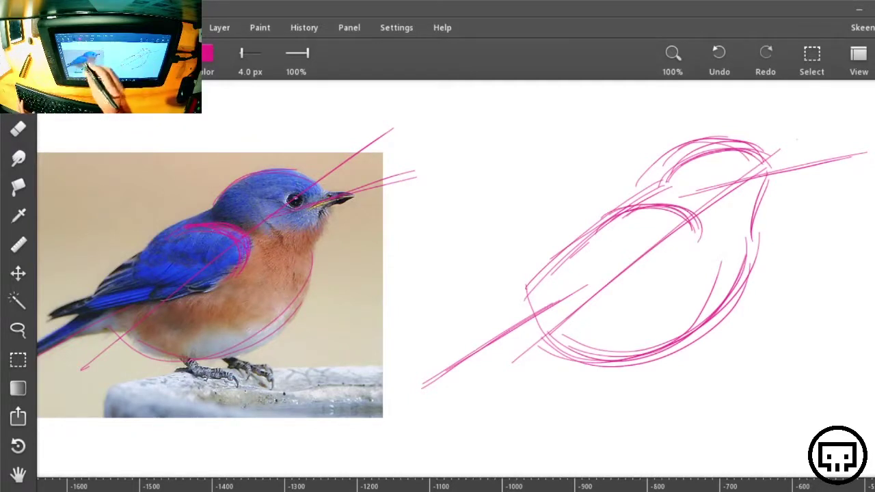
pyautogui.moveTo(195, 224)
pyautogui.mouseDown()
pyautogui.moveTo(93, 287)
pyautogui.moveTo(110, 268)
pyautogui.mouseUp()
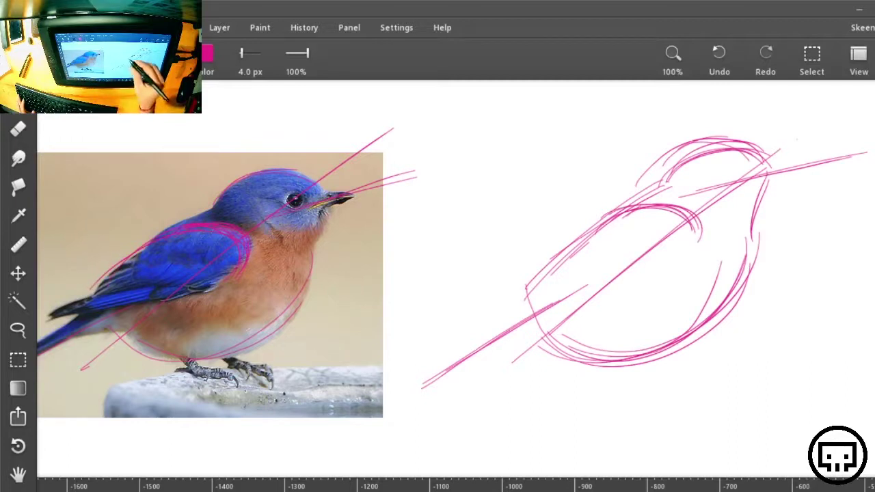
pyautogui.moveTo(535, 266)
pyautogui.mouseDown()
pyautogui.moveTo(686, 212)
pyautogui.moveTo(698, 241)
pyautogui.moveTo(624, 207)
pyautogui.moveTo(665, 208)
pyautogui.mouseUp()
pyautogui.moveTo(691, 253)
pyautogui.mouseDown()
pyautogui.moveTo(479, 324)
pyautogui.moveTo(681, 253)
pyautogui.moveTo(491, 318)
pyautogui.mouseUp()
pyautogui.hotkey('ctrl', 'z')
pyautogui.hotkey('ctrl', 'z')
pyautogui.hotkey('ctrl', 'z')
pyautogui.hotkey('ctrl', 'z')
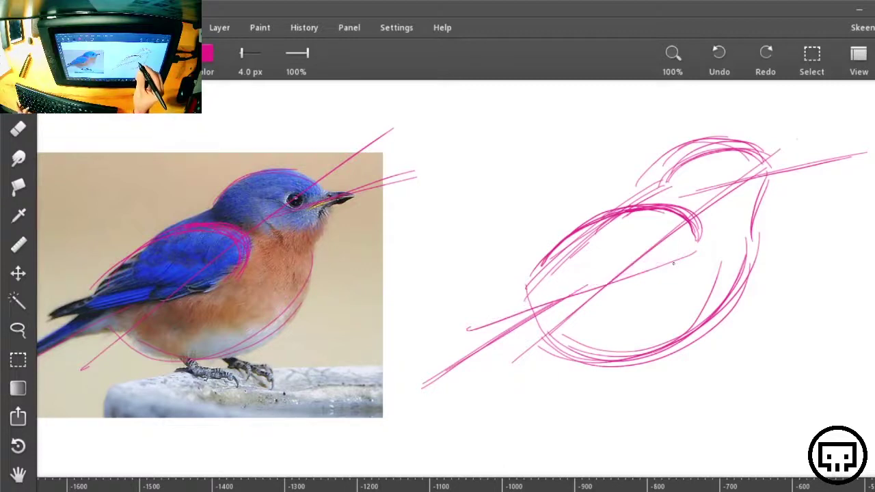
# Step: Draw the sketched wing's lower edge as straight strokes from shoulder to tip, and extend its upper edge to the tip
pyautogui.moveTo(698, 225)
pyautogui.mouseDown()
pyautogui.moveTo(693, 250)
pyautogui.moveTo(467, 319)
pyautogui.mouseUp()
pyautogui.moveTo(616, 274); pyautogui.dragTo(492, 313)
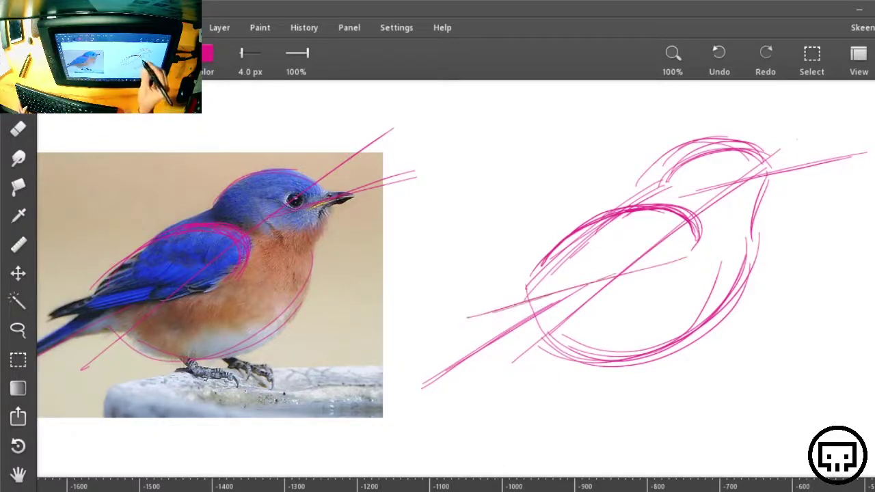
pyautogui.moveTo(689, 254); pyautogui.dragTo(469, 324)
pyautogui.moveTo(645, 269); pyautogui.dragTo(483, 316)
pyautogui.moveTo(696, 253); pyautogui.dragTo(528, 299)
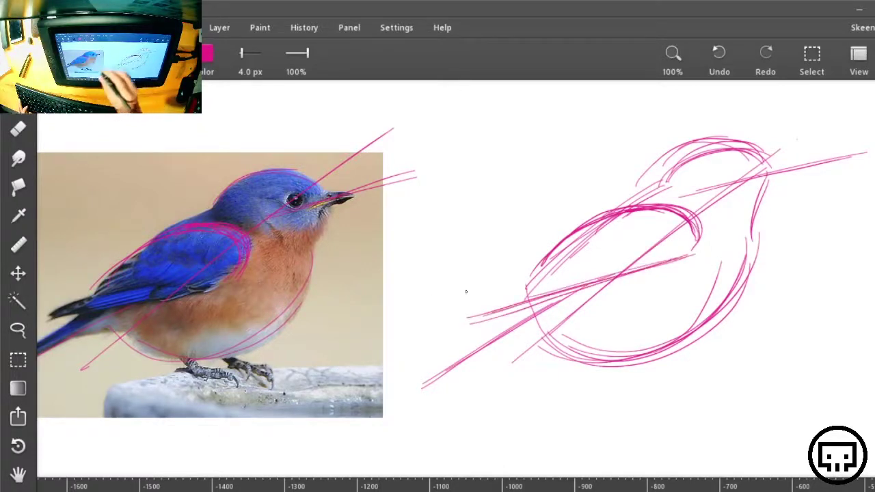
pyautogui.moveTo(546, 268); pyautogui.dragTo(484, 307)
# Step: Trace the wing's lower edge and reinforce its upper edge on the photo
pyautogui.moveTo(88, 311); pyautogui.dragTo(234, 292)
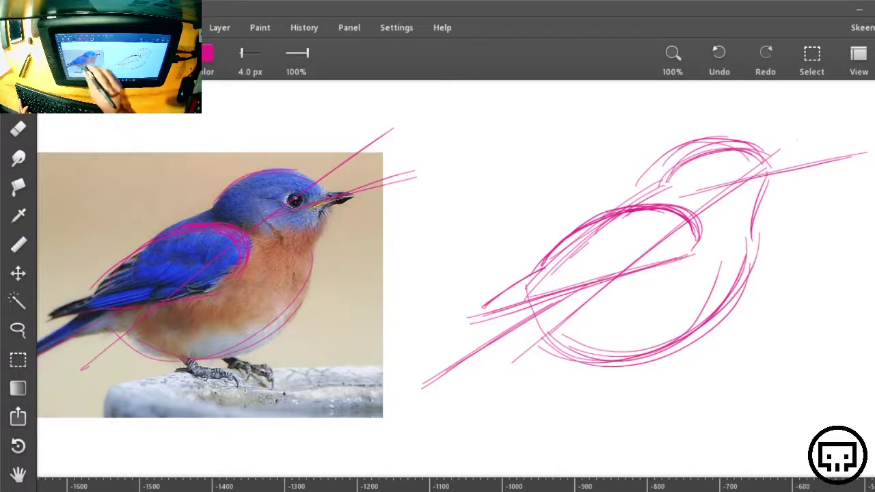
pyautogui.moveTo(140, 301); pyautogui.dragTo(241, 282)
pyautogui.moveTo(113, 265); pyautogui.dragTo(157, 235)
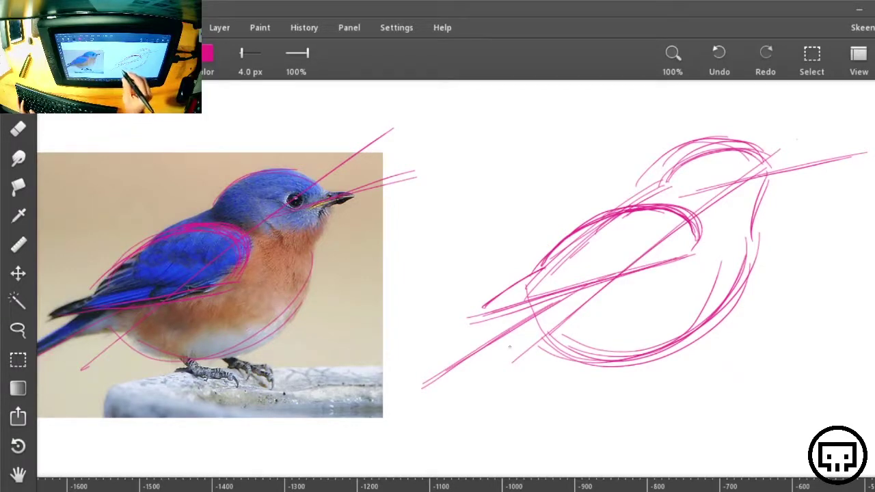
# Step: Strengthen the sketch's belly curve and add the short under-tail edge behind it on both the sketch and the photo
pyautogui.moveTo(530, 311); pyautogui.dragTo(712, 323)
pyautogui.moveTo(487, 353)
pyautogui.mouseDown()
pyautogui.moveTo(559, 340)
pyautogui.moveTo(551, 341)
pyautogui.mouseUp()
pyautogui.moveTo(492, 348); pyautogui.dragTo(532, 338)
pyautogui.moveTo(83, 335); pyautogui.dragTo(123, 331)
pyautogui.moveTo(87, 334); pyautogui.dragTo(123, 332)
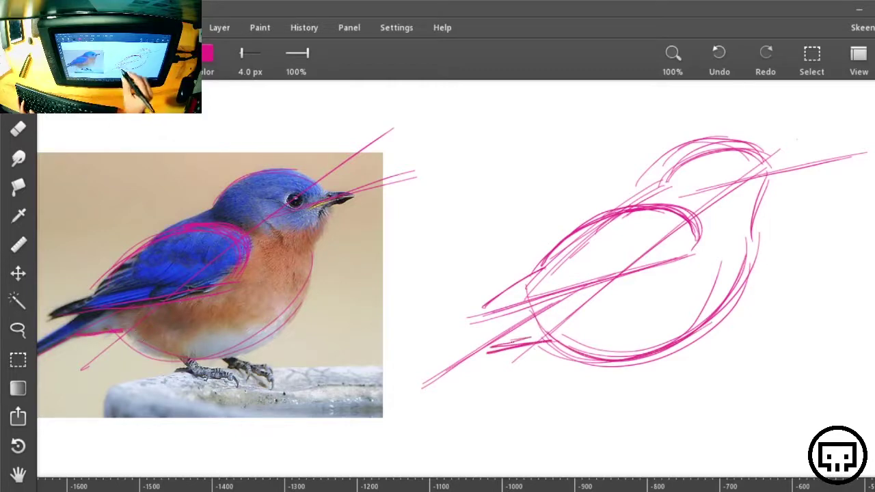
# Step: Draw the tail on the sketch as two long, nearly parallel edges extending diagonally from the rear of the body
pyautogui.moveTo(492, 344)
pyautogui.mouseDown()
pyautogui.moveTo(546, 333)
pyautogui.moveTo(348, 425)
pyautogui.mouseUp()
pyautogui.moveTo(530, 306)
pyautogui.mouseDown()
pyautogui.moveTo(367, 396)
pyautogui.moveTo(380, 385)
pyautogui.mouseUp()
pyautogui.moveTo(304, 390); pyautogui.dragTo(408, 349)
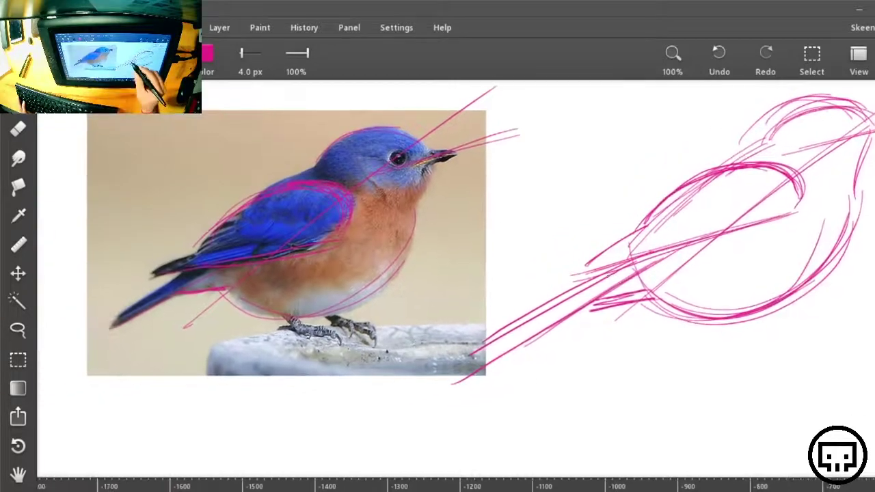
# Step: Add inner strokes along the sketched tail, trace the tail's edge on the photo, and close the sketched tail with a short end curve
pyautogui.moveTo(634, 265); pyautogui.dragTo(505, 340)
pyautogui.moveTo(614, 277); pyautogui.dragTo(526, 328)
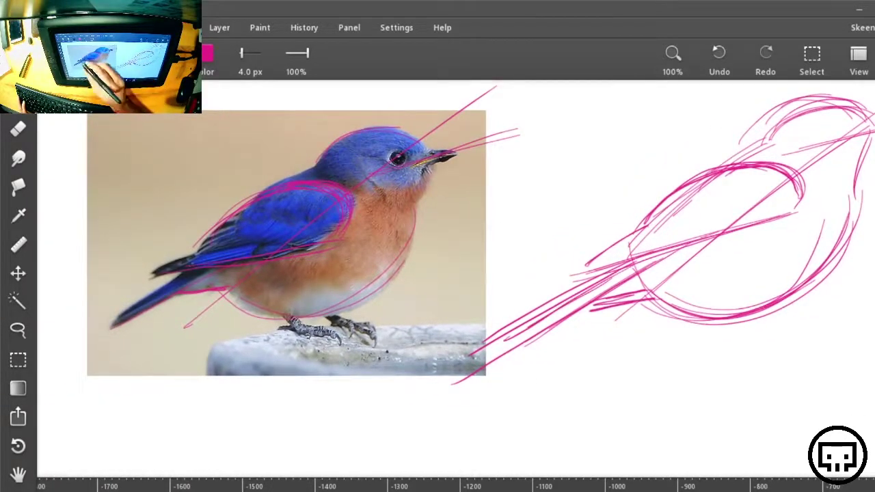
pyautogui.moveTo(178, 276); pyautogui.dragTo(108, 327)
pyautogui.moveTo(611, 287); pyautogui.dragTo(581, 291)
pyautogui.moveTo(674, 255); pyautogui.dragTo(631, 277)
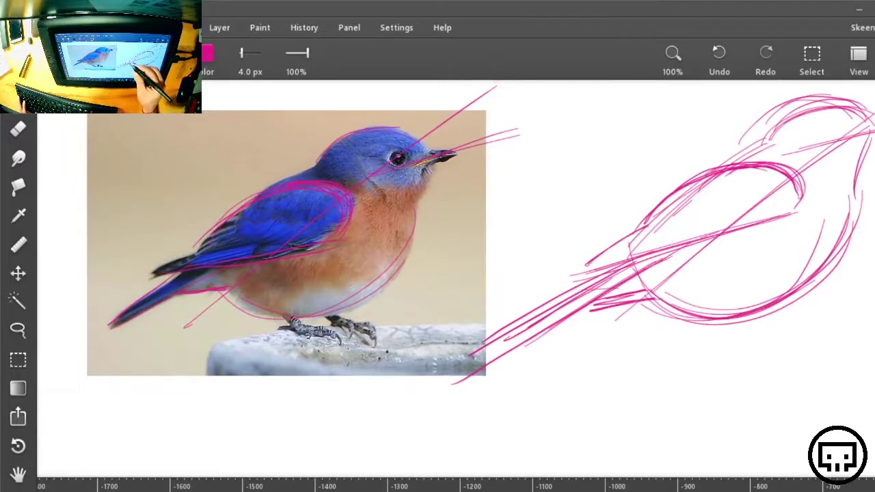
pyautogui.moveTo(541, 312); pyautogui.dragTo(537, 335)
# Step: Strengthen the sketched throat line below the beak guide and reinforce the rounded crown of the head
pyautogui.moveTo(722, 343); pyautogui.dragTo(514, 419)
pyautogui.moveTo(674, 215)
pyautogui.mouseDown()
pyautogui.moveTo(644, 279)
pyautogui.moveTo(653, 288)
pyautogui.mouseUp()
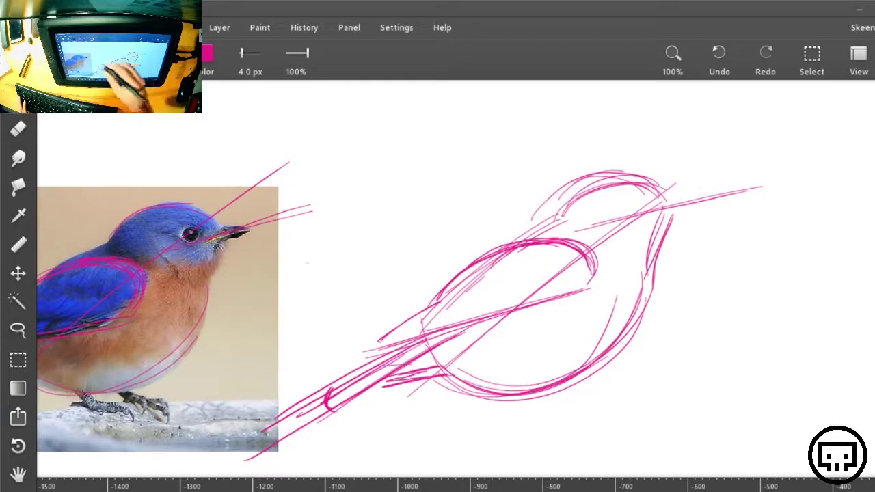
pyautogui.moveTo(676, 214); pyautogui.dragTo(659, 240)
pyautogui.moveTo(556, 201); pyautogui.dragTo(677, 193)
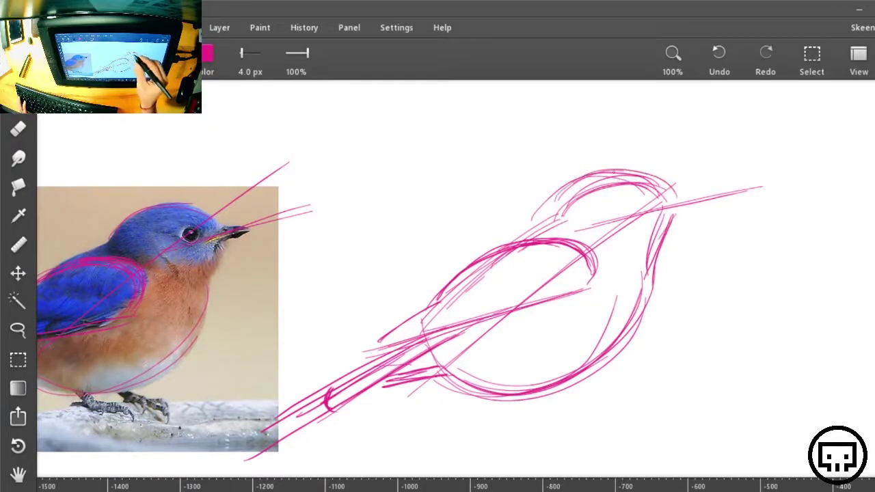
pyautogui.moveTo(619, 171); pyautogui.dragTo(684, 201)
pyautogui.moveTo(554, 199); pyautogui.dragTo(655, 177)
pyautogui.moveTo(554, 198); pyautogui.dragTo(636, 173)
# Step: Draw the short pointed beak along its guide line and a small circle for the eye behind it
pyautogui.moveTo(677, 275); pyautogui.dragTo(735, 272)
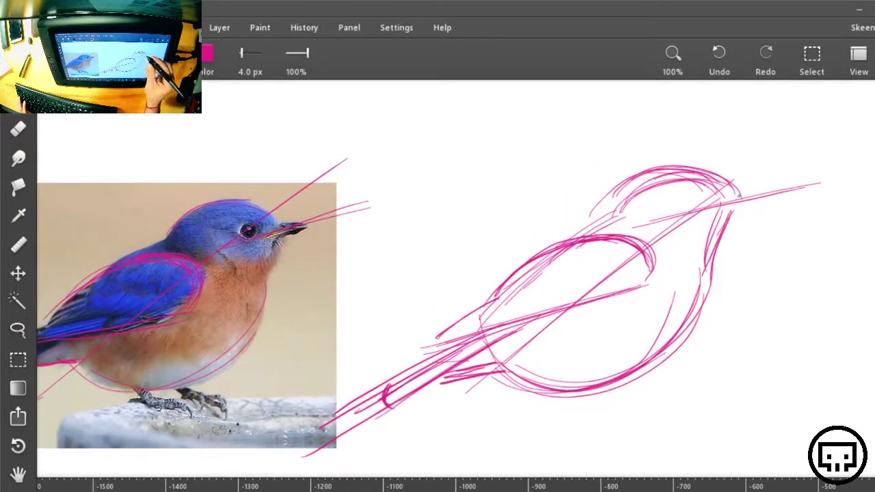
pyautogui.moveTo(741, 194)
pyautogui.mouseDown()
pyautogui.moveTo(725, 206)
pyautogui.moveTo(763, 199)
pyautogui.mouseUp()
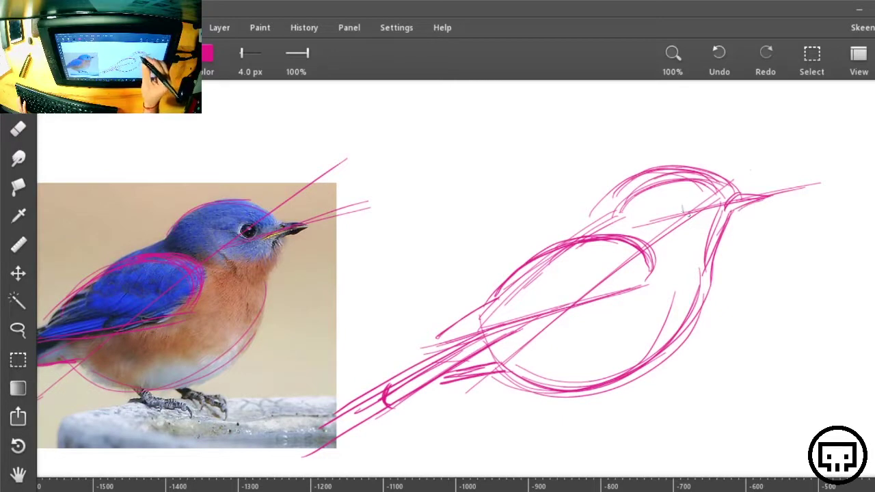
pyautogui.moveTo(689, 195)
pyautogui.mouseDown()
pyautogui.moveTo(681, 213)
pyautogui.moveTo(690, 197)
pyautogui.mouseUp()
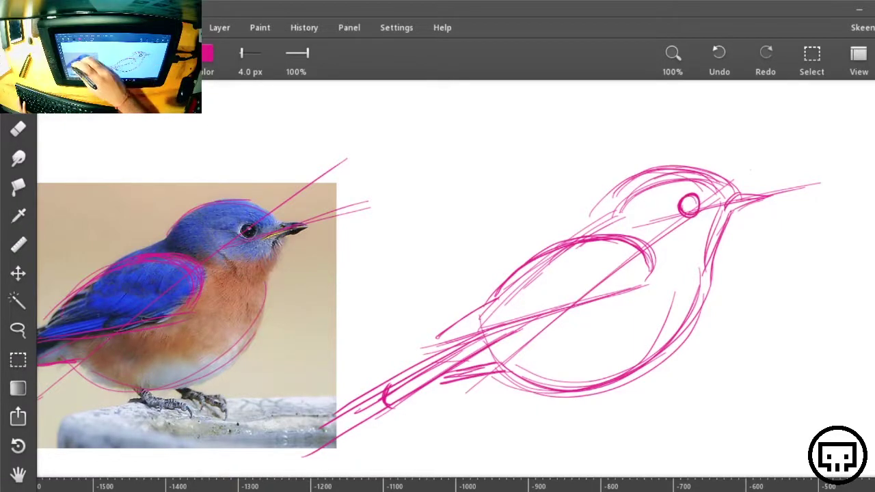
pyautogui.moveTo(127, 367); pyautogui.dragTo(157, 412)
pyautogui.moveTo(168, 361); pyautogui.dragTo(205, 416)
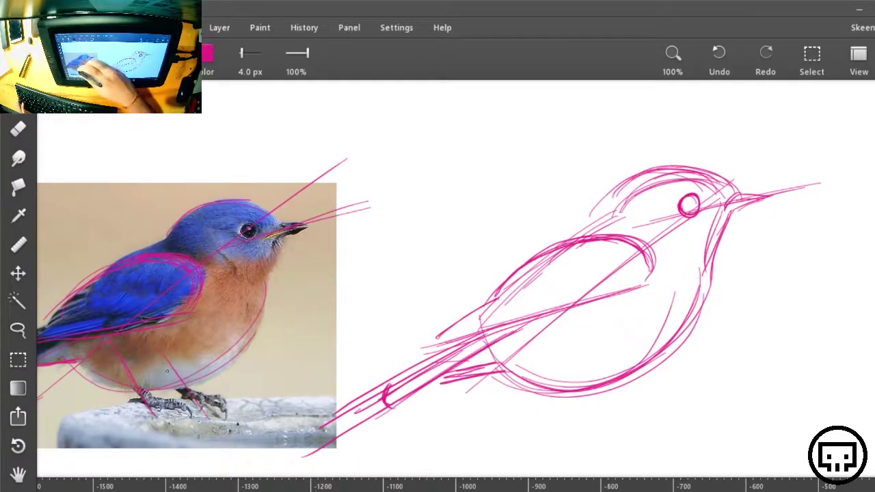
pyautogui.hotkey('ctrl', 'z')
pyautogui.hotkey('ctrl', 'z')
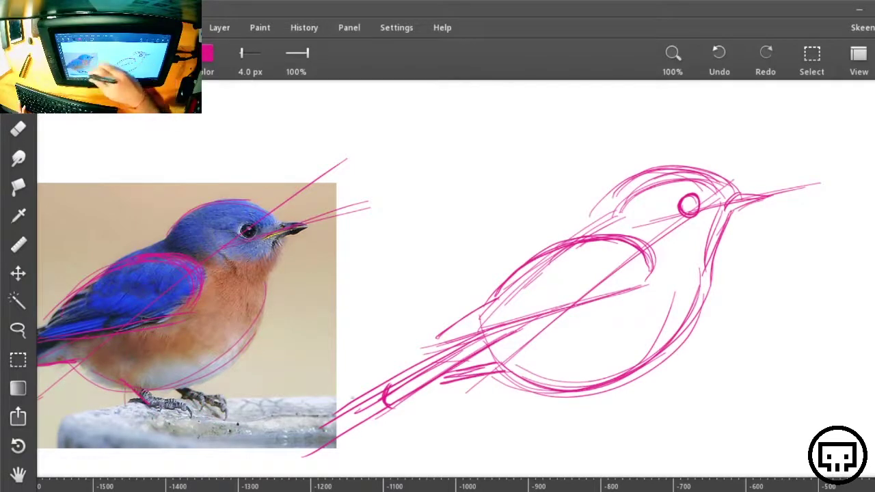
# Step: Sketch two short diagonal legs extending downward and forward from the underside of the belly
pyautogui.moveTo(539, 393); pyautogui.dragTo(576, 414)
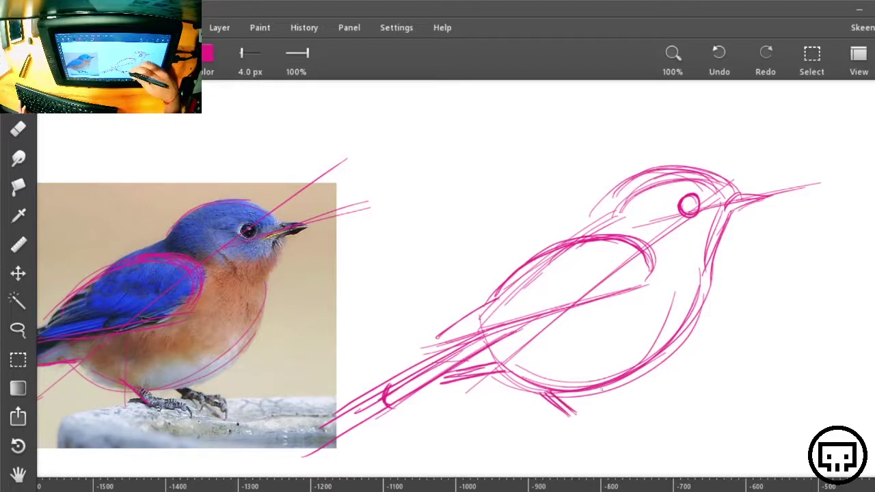
pyautogui.moveTo(603, 388)
pyautogui.mouseDown()
pyautogui.moveTo(627, 401)
pyautogui.moveTo(611, 403)
pyautogui.moveTo(622, 409)
pyautogui.mouseUp()
pyautogui.hotkey('ctrl', 'z')
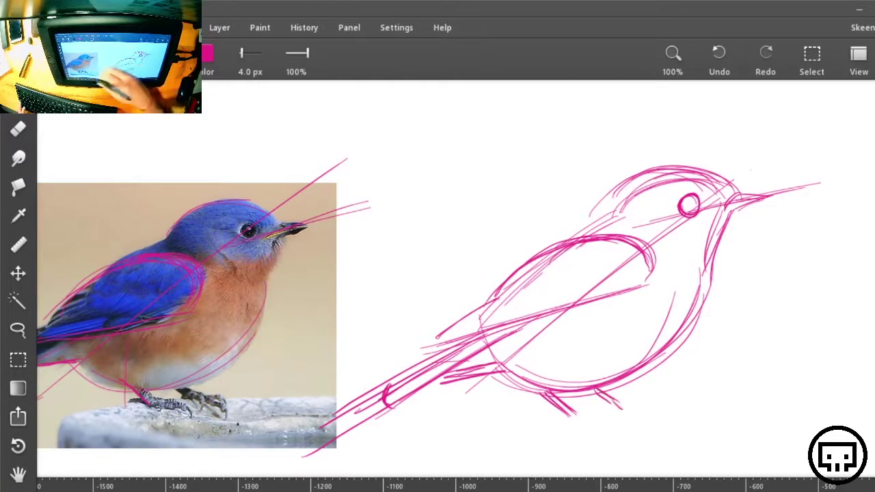
# Step: Trace the blocky shape between the feet on the photo, then repeat it between the sketched legs and start the far foot
pyautogui.moveTo(149, 389)
pyautogui.mouseDown()
pyautogui.moveTo(183, 398)
pyautogui.moveTo(145, 393)
pyautogui.mouseUp()
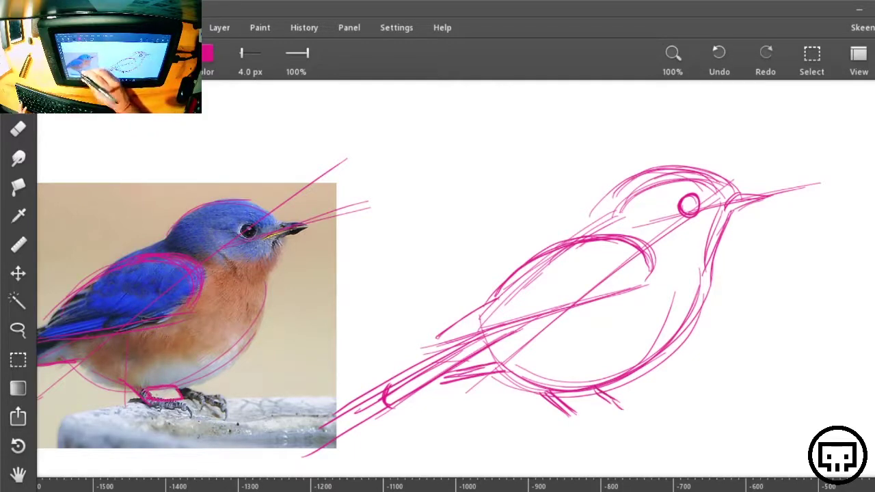
pyautogui.moveTo(552, 395)
pyautogui.mouseDown()
pyautogui.moveTo(596, 394)
pyautogui.moveTo(603, 408)
pyautogui.mouseUp()
pyautogui.moveTo(605, 404)
pyautogui.mouseDown()
pyautogui.moveTo(567, 409)
pyautogui.moveTo(629, 404)
pyautogui.mouseUp()
pyautogui.moveTo(614, 403)
pyautogui.mouseDown()
pyautogui.moveTo(611, 414)
pyautogui.moveTo(627, 412)
pyautogui.mouseUp()
pyautogui.moveTo(623, 399)
pyautogui.mouseDown()
pyautogui.moveTo(628, 411)
pyautogui.moveTo(610, 410)
pyautogui.moveTo(635, 403)
pyautogui.mouseUp()
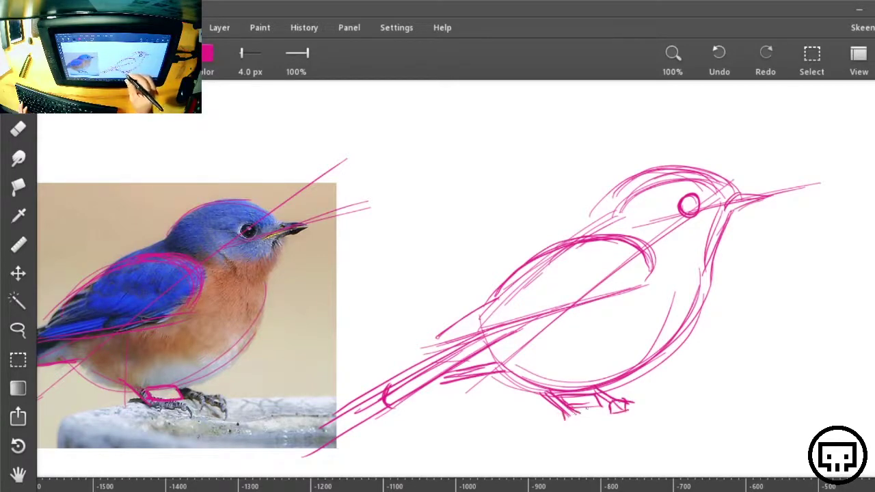
# Step: Sketch the segmented toes and curved claws on both feet, including the near foot's rear toe
pyautogui.moveTo(583, 409)
pyautogui.mouseDown()
pyautogui.moveTo(575, 416)
pyautogui.moveTo(603, 421)
pyautogui.mouseUp()
pyautogui.moveTo(583, 412)
pyautogui.mouseDown()
pyautogui.moveTo(604, 416)
pyautogui.moveTo(613, 441)
pyautogui.mouseUp()
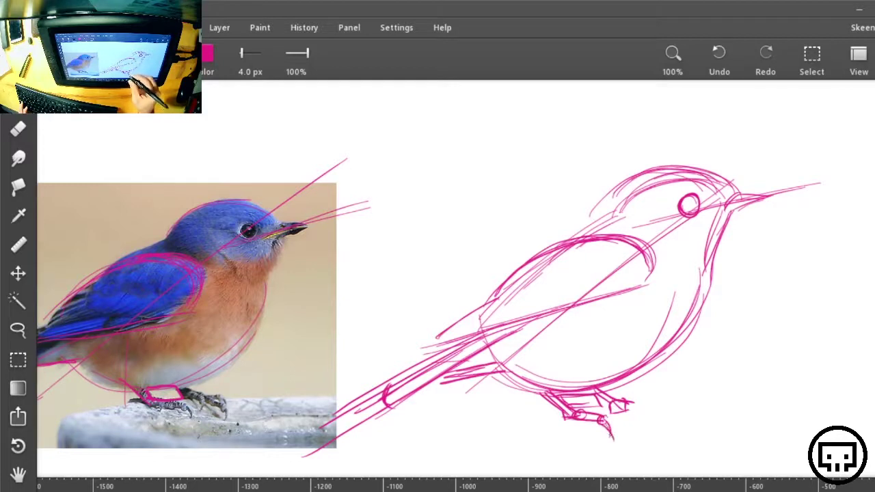
pyautogui.moveTo(579, 414)
pyautogui.mouseDown()
pyautogui.moveTo(566, 419)
pyautogui.moveTo(590, 431)
pyautogui.moveTo(547, 425)
pyautogui.mouseUp()
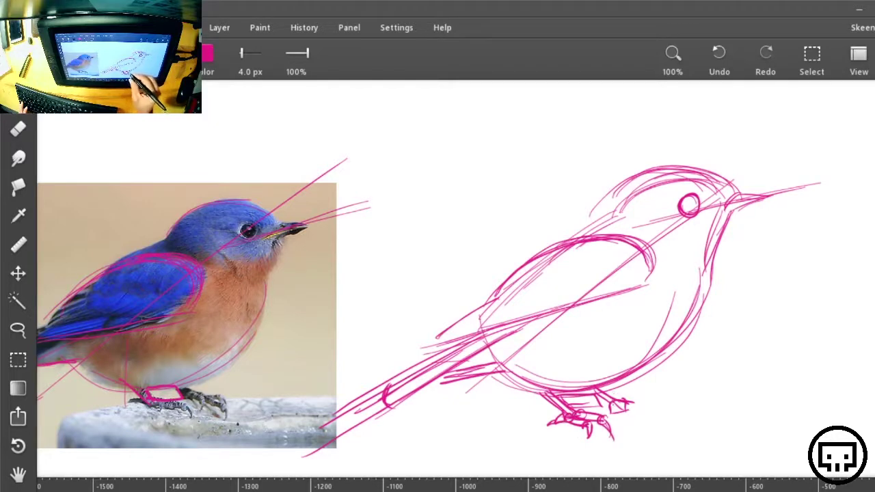
pyautogui.moveTo(619, 405); pyautogui.dragTo(641, 441)
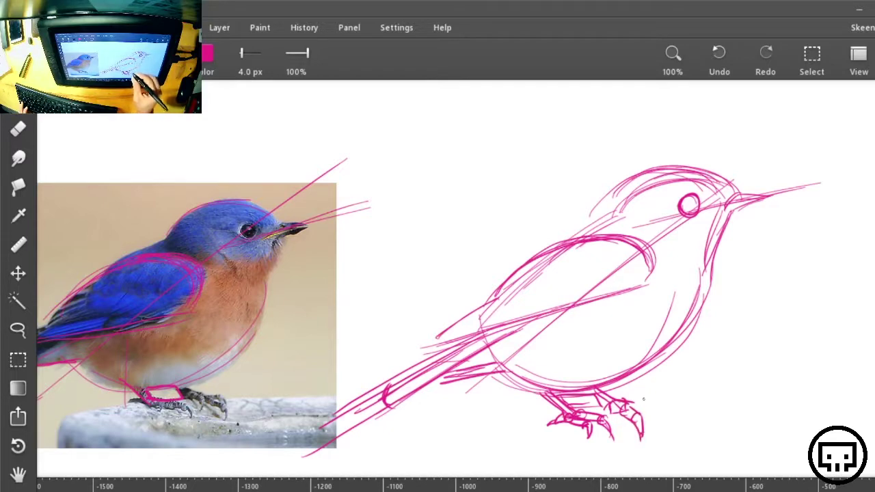
pyautogui.moveTo(629, 403)
pyautogui.mouseDown()
pyautogui.moveTo(655, 408)
pyautogui.moveTo(665, 429)
pyautogui.mouseUp()
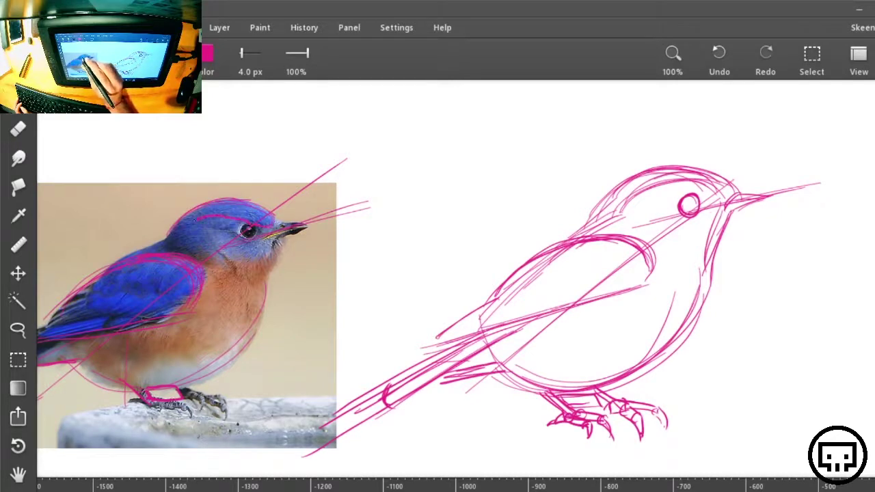
# Step: Trace the head cap running from the nape over the eye to the beak on the photo, and repeat it on the sketch
pyautogui.moveTo(165, 245); pyautogui.dragTo(195, 220)
pyautogui.moveTo(274, 215)
pyautogui.mouseDown()
pyautogui.moveTo(183, 204)
pyautogui.moveTo(168, 229)
pyautogui.mouseUp()
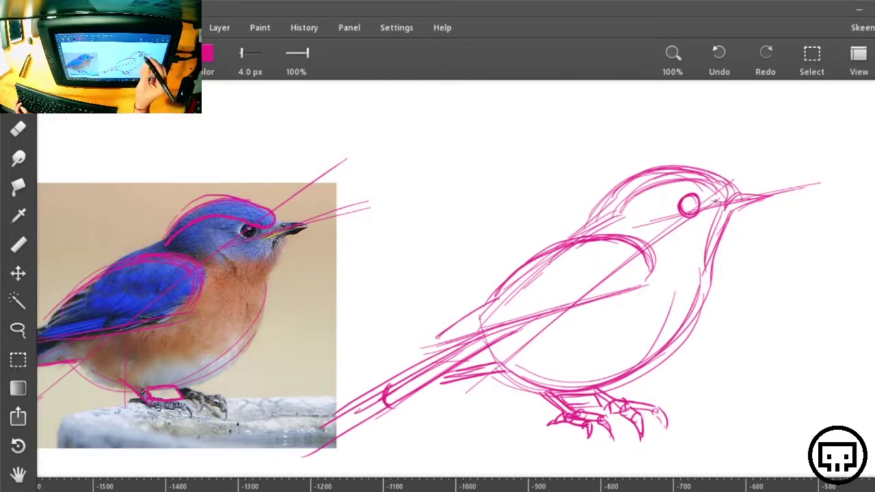
pyautogui.moveTo(599, 219)
pyautogui.mouseDown()
pyautogui.moveTo(694, 191)
pyautogui.moveTo(726, 203)
pyautogui.moveTo(658, 171)
pyautogui.moveTo(595, 220)
pyautogui.moveTo(711, 183)
pyautogui.moveTo(684, 188)
pyautogui.moveTo(709, 196)
pyautogui.mouseUp()
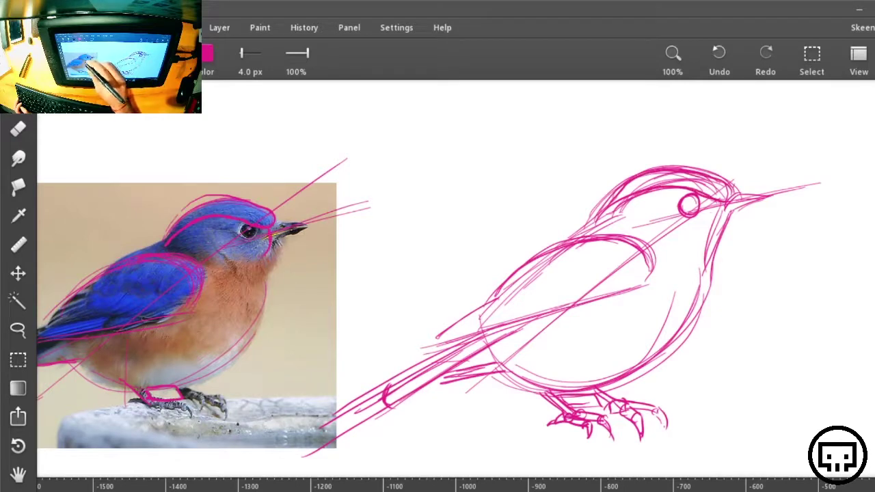
# Step: Trace a round cheek shape around the eye area on the photo, and draw the matching cheek circle on the sketch
pyautogui.moveTo(270, 248)
pyautogui.mouseDown()
pyautogui.moveTo(226, 256)
pyautogui.moveTo(210, 238)
pyautogui.mouseUp()
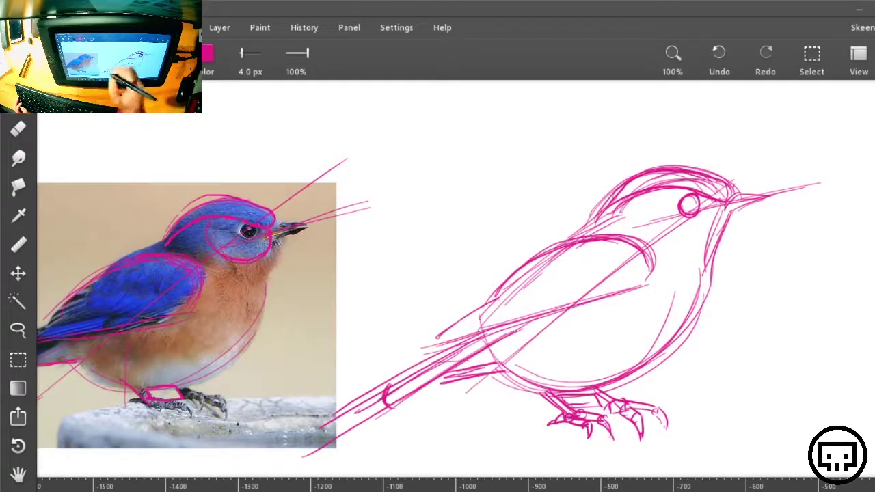
pyautogui.moveTo(667, 190); pyautogui.dragTo(675, 250)
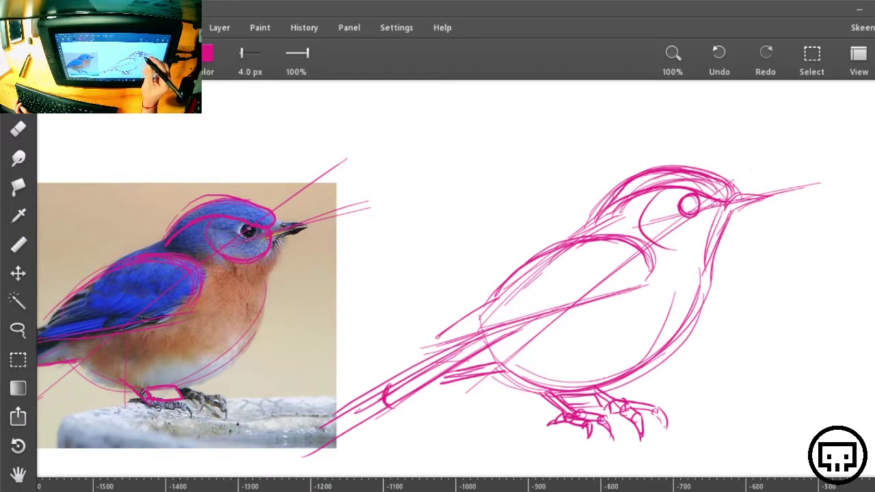
pyautogui.moveTo(720, 204)
pyautogui.mouseDown()
pyautogui.moveTo(709, 230)
pyautogui.moveTo(674, 237)
pyautogui.mouseUp()
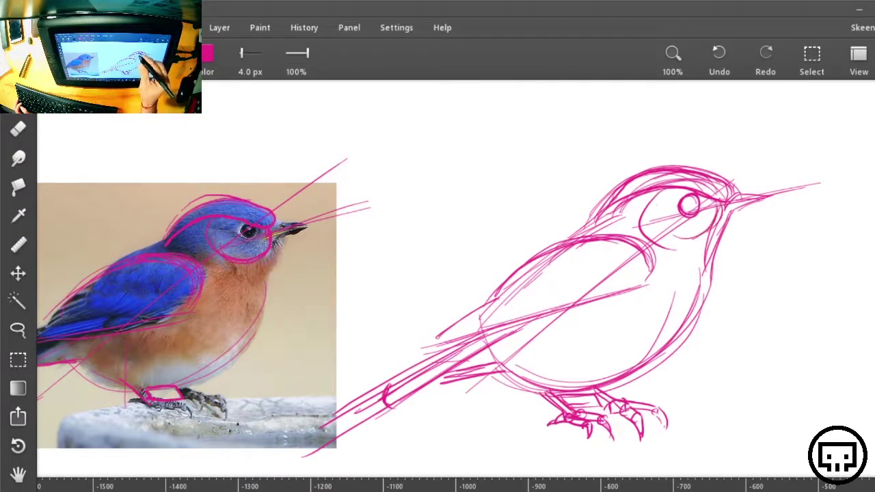
pyautogui.moveTo(660, 189); pyautogui.dragTo(687, 238)
pyautogui.moveTo(648, 207)
pyautogui.mouseDown()
pyautogui.moveTo(689, 239)
pyautogui.moveTo(644, 227)
pyautogui.mouseUp()
pyautogui.moveTo(658, 191); pyautogui.dragTo(688, 239)
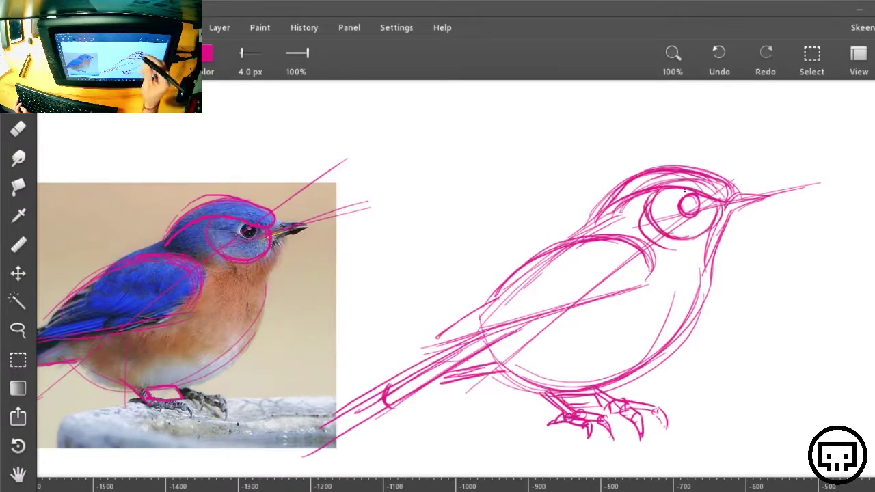
# Step: Draw a small oval between the sketched cheek and beak, and add the narrow throat shape hanging below the beak
pyautogui.moveTo(721, 203)
pyautogui.mouseDown()
pyautogui.moveTo(704, 235)
pyautogui.moveTo(709, 227)
pyautogui.mouseUp()
pyautogui.moveTo(690, 236); pyautogui.dragTo(673, 234)
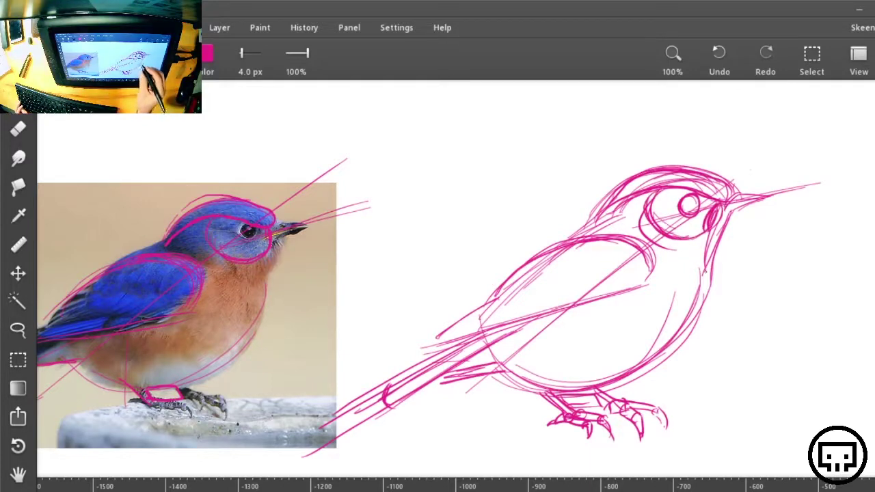
pyautogui.moveTo(731, 216)
pyautogui.mouseDown()
pyautogui.moveTo(712, 277)
pyautogui.moveTo(700, 260)
pyautogui.moveTo(721, 262)
pyautogui.mouseUp()
pyautogui.moveTo(723, 232)
pyautogui.mouseDown()
pyautogui.moveTo(719, 267)
pyautogui.moveTo(718, 257)
pyautogui.mouseUp()
pyautogui.moveTo(725, 218); pyautogui.dragTo(717, 227)
pyautogui.moveTo(729, 188)
pyautogui.mouseDown()
pyautogui.moveTo(738, 197)
pyautogui.moveTo(726, 204)
pyautogui.mouseUp()
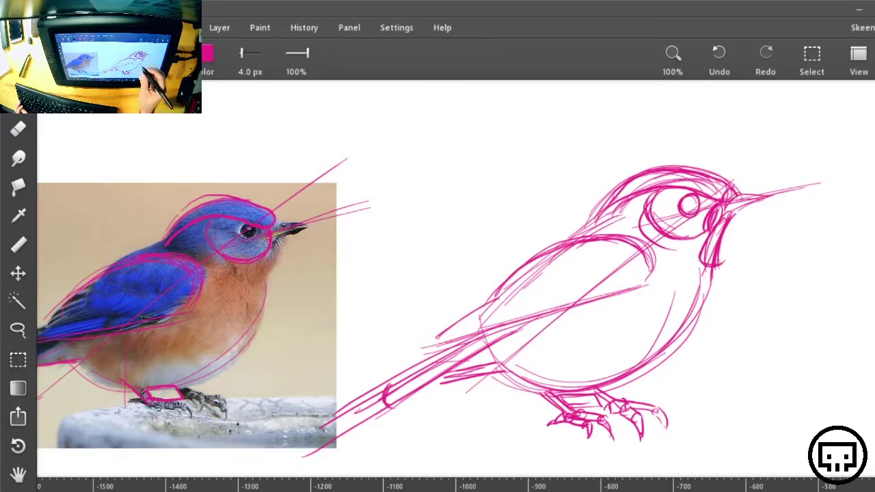
# Step: Draw the collar line sweeping from the nape under the cheek to the throat, and reinforce the back of the head
pyautogui.moveTo(576, 226)
pyautogui.mouseDown()
pyautogui.moveTo(639, 234)
pyautogui.moveTo(705, 266)
pyautogui.mouseUp()
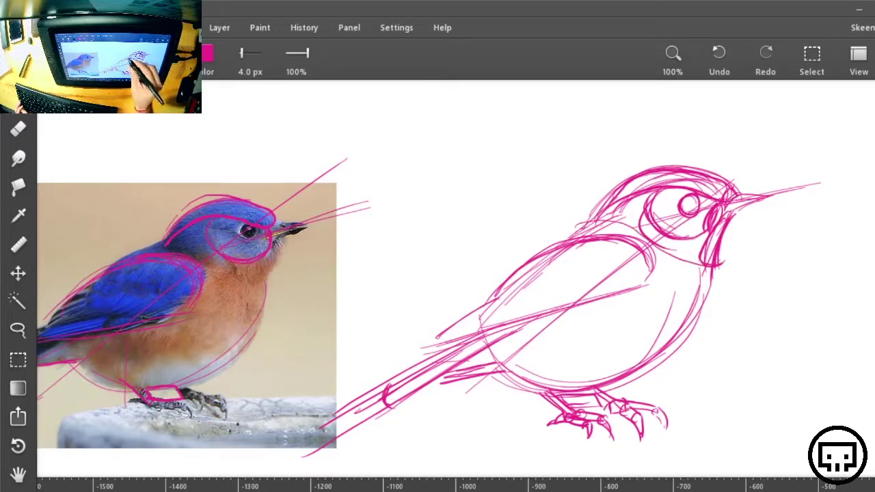
pyautogui.moveTo(585, 231)
pyautogui.mouseDown()
pyautogui.moveTo(706, 266)
pyautogui.moveTo(615, 225)
pyautogui.moveTo(731, 269)
pyautogui.mouseUp()
pyautogui.moveTo(627, 227); pyautogui.dragTo(738, 271)
pyautogui.moveTo(635, 176); pyautogui.dragTo(578, 228)
pyautogui.moveTo(581, 228); pyautogui.dragTo(657, 172)
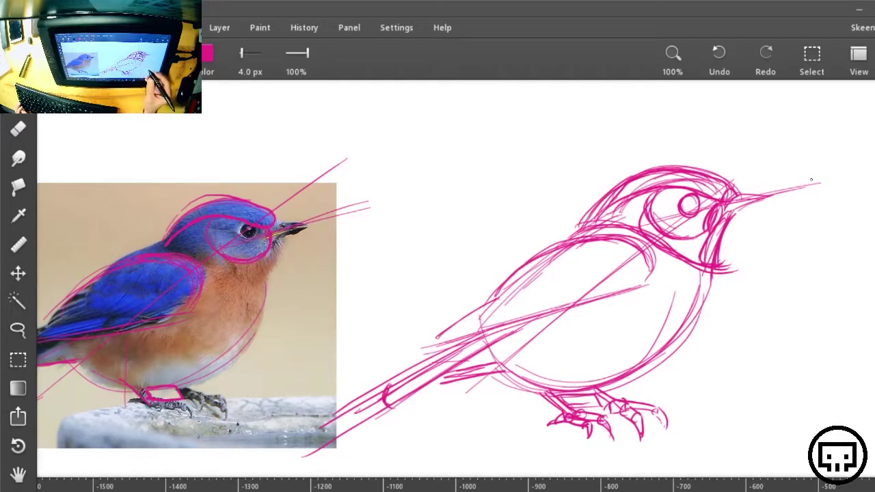
# Step: Reinforce the sketch's outer contour along the back from the nape to the wing and along the belly up to the chest
pyautogui.moveTo(600, 209)
pyautogui.mouseDown()
pyautogui.moveTo(544, 253)
pyautogui.moveTo(622, 242)
pyautogui.mouseUp()
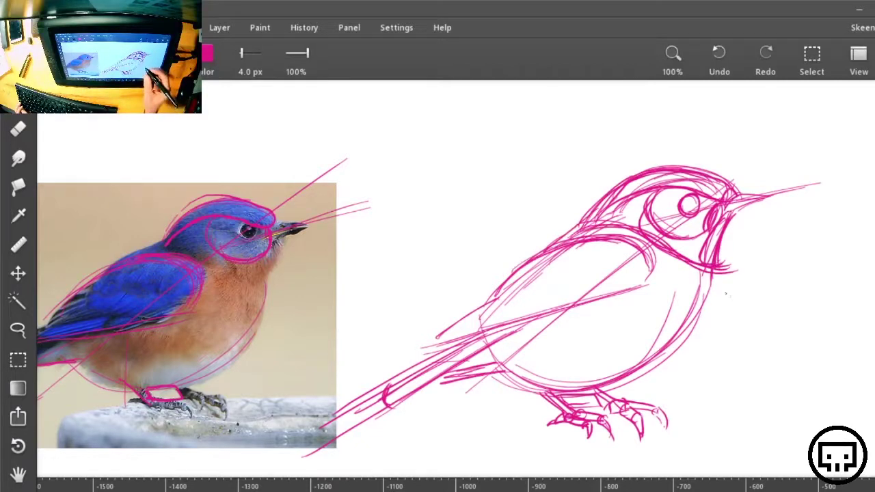
pyautogui.moveTo(469, 334); pyautogui.dragTo(693, 328)
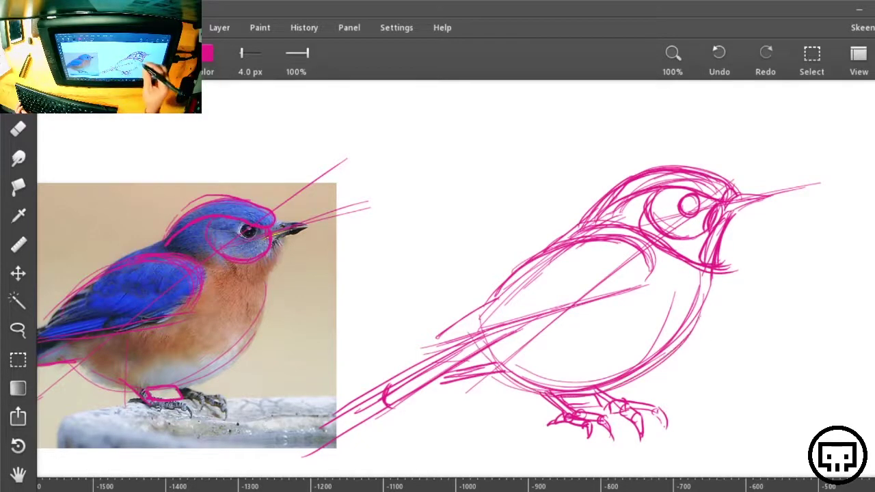
pyautogui.moveTo(514, 389)
pyautogui.mouseDown()
pyautogui.moveTo(709, 275)
pyautogui.moveTo(709, 291)
pyautogui.mouseUp()
pyautogui.moveTo(492, 297); pyautogui.dragTo(560, 246)
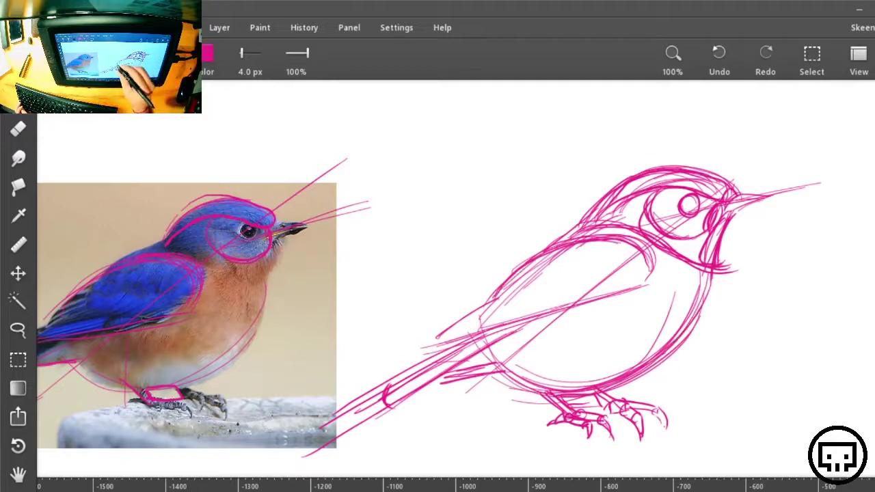
pyautogui.moveTo(509, 281); pyautogui.dragTo(558, 250)
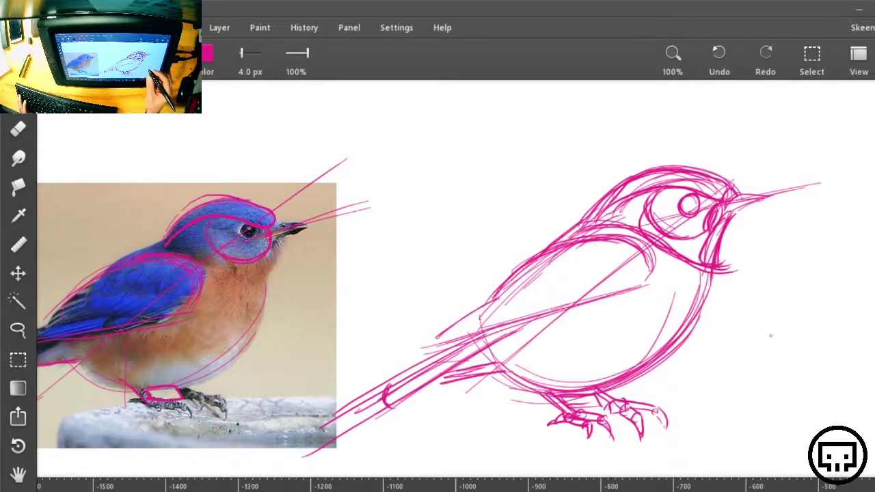
# Step: Trace overlapping scalloped feather rows along the underside of the wing's shoulder oval on the photo
pyautogui.moveTo(673, 345); pyautogui.dragTo(762, 342)
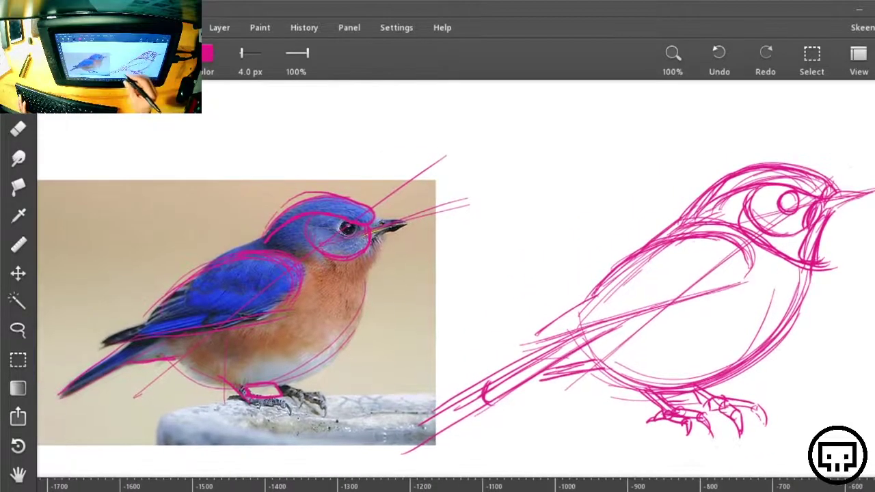
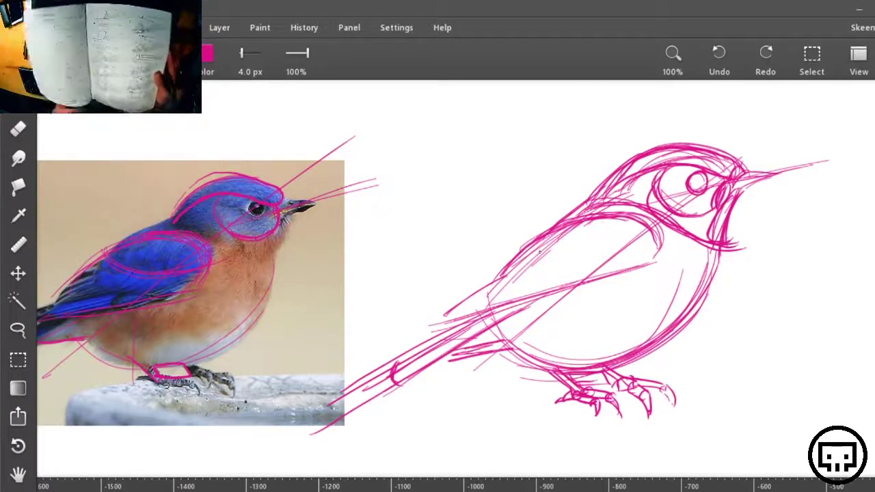
pyautogui.click(207, 52)
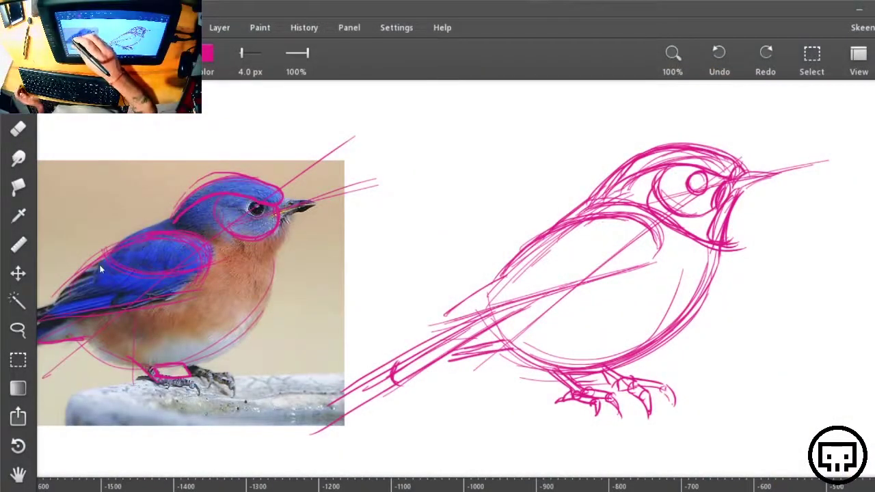
pyautogui.moveTo(188, 265); pyautogui.dragTo(263, 236)
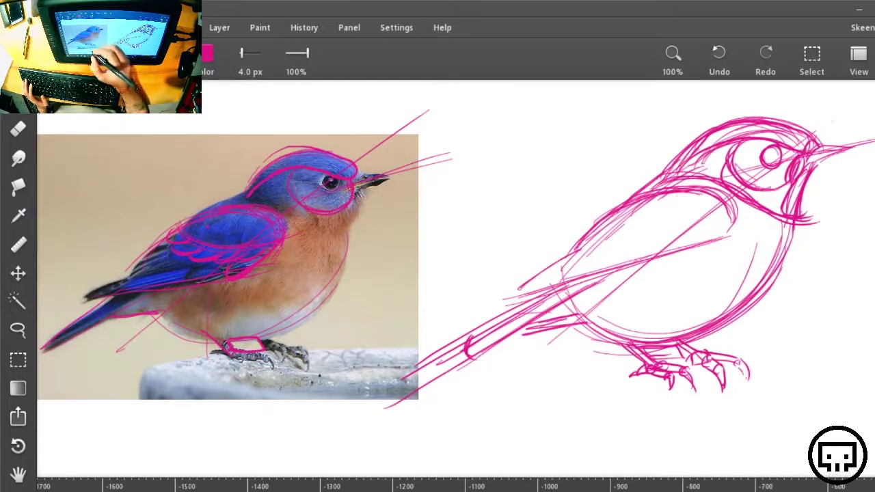
# Step: Trace the wing's rear upper edge and the layered feathers behind the shoulder oval on the photo
pyautogui.moveTo(230, 298); pyautogui.dragTo(387, 287)
pyautogui.moveTo(284, 264)
pyautogui.mouseDown()
pyautogui.moveTo(324, 221)
pyautogui.moveTo(284, 265)
pyautogui.moveTo(332, 233)
pyautogui.mouseUp()
pyautogui.hotkey('ctrl', 'z')
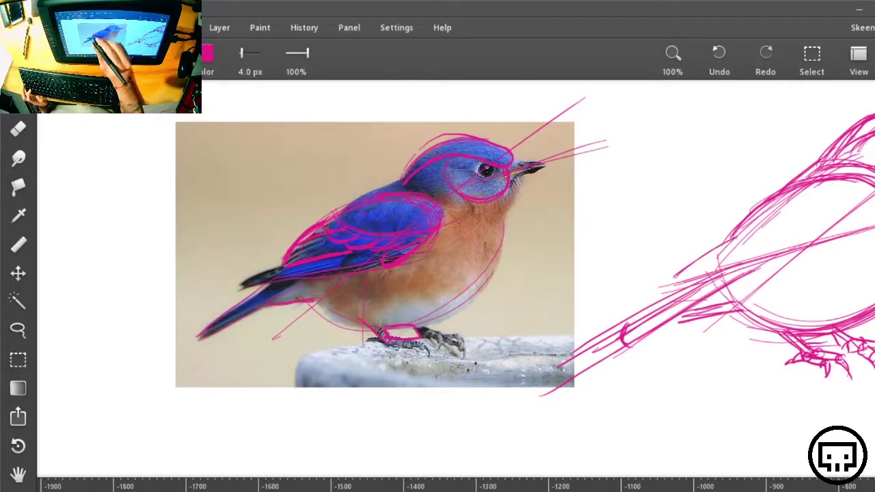
pyautogui.moveTo(306, 253); pyautogui.dragTo(347, 248)
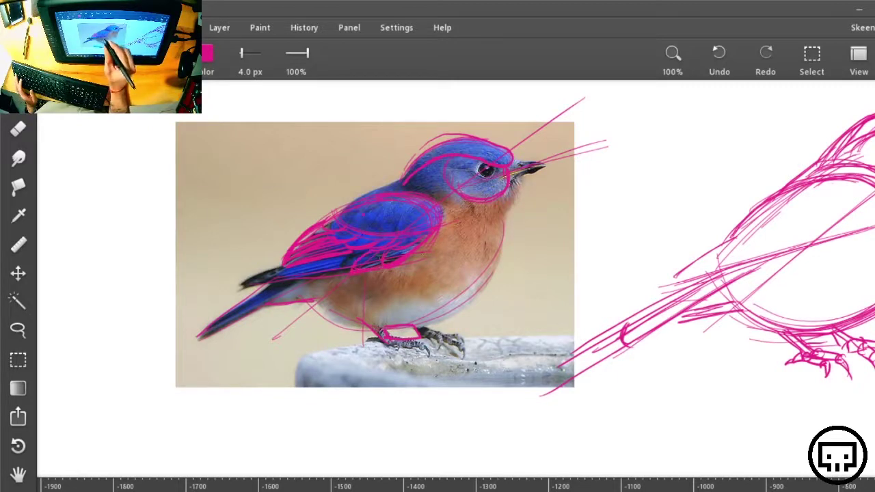
# Step: Trace the long flight feathers tapering to the wing tip on the photo
pyautogui.moveTo(342, 271); pyautogui.dragTo(223, 294)
pyautogui.moveTo(282, 263); pyautogui.dragTo(236, 286)
pyautogui.moveTo(290, 269); pyautogui.dragTo(263, 280)
pyautogui.moveTo(356, 258); pyautogui.dragTo(258, 278)
pyautogui.moveTo(350, 259); pyautogui.dragTo(304, 267)
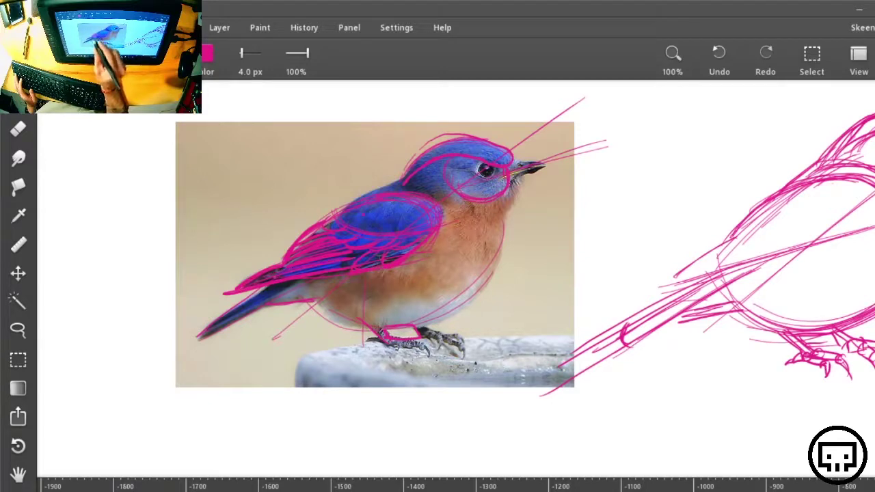
# Step: Trace the tail feather lines and the collar line sweeping under the cheek on the photo
pyautogui.moveTo(249, 315); pyautogui.dragTo(219, 333)
pyautogui.moveTo(280, 291); pyautogui.dragTo(209, 336)
pyautogui.moveTo(450, 208); pyautogui.dragTo(517, 220)
# Step: Draw the shoulder oval at the top of the sketch's wing and a second curve beneath it
pyautogui.moveTo(818, 269)
pyautogui.mouseDown()
pyautogui.moveTo(382, 309)
pyautogui.moveTo(592, 293)
pyautogui.moveTo(618, 280)
pyautogui.mouseUp()
pyautogui.moveTo(658, 235)
pyautogui.mouseDown()
pyautogui.moveTo(706, 229)
pyautogui.moveTo(588, 233)
pyautogui.mouseUp()
pyautogui.moveTo(722, 215)
pyautogui.mouseDown()
pyautogui.moveTo(610, 229)
pyautogui.moveTo(670, 231)
pyautogui.mouseUp()
pyautogui.moveTo(665, 231); pyautogui.dragTo(619, 234)
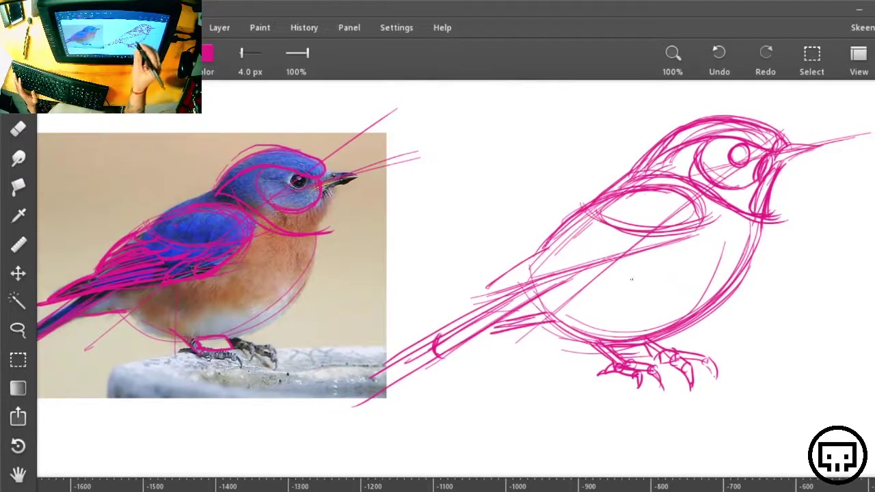
pyautogui.moveTo(578, 223); pyautogui.dragTo(675, 251)
pyautogui.moveTo(575, 218)
pyautogui.mouseDown()
pyautogui.moveTo(585, 228)
pyautogui.moveTo(679, 250)
pyautogui.moveTo(590, 237)
pyautogui.mouseUp()
pyautogui.moveTo(590, 237); pyautogui.dragTo(663, 251)
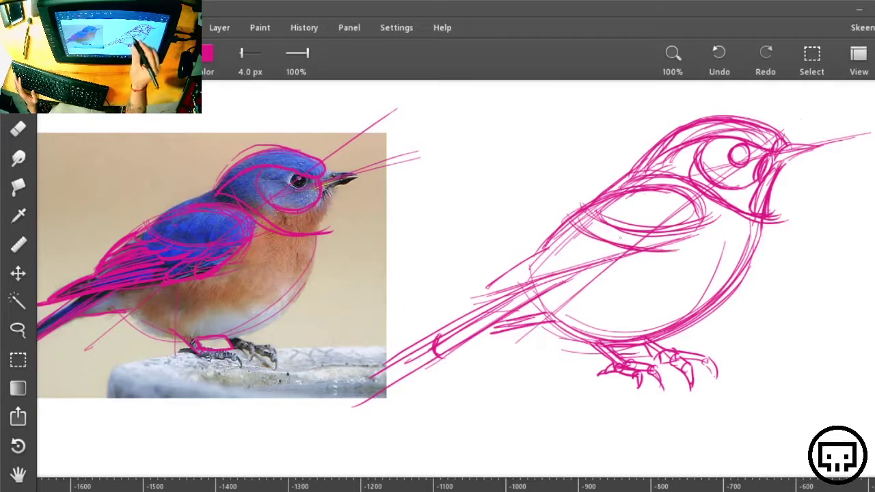
# Step: Block in the sketch's middle wing feathers with long strokes running back from the shoulder oval
pyautogui.moveTo(604, 242); pyautogui.dragTo(532, 267)
pyautogui.moveTo(601, 244); pyautogui.dragTo(533, 264)
pyautogui.moveTo(571, 221); pyautogui.dragTo(532, 262)
pyautogui.moveTo(562, 233); pyautogui.dragTo(531, 267)
pyautogui.moveTo(635, 250); pyautogui.dragTo(505, 290)
# Step: Draw scalloped feather rows along the underside of the sketch's shoulder oval
pyautogui.moveTo(606, 215)
pyautogui.mouseDown()
pyautogui.moveTo(576, 230)
pyautogui.moveTo(595, 233)
pyautogui.mouseUp()
pyautogui.moveTo(653, 234)
pyautogui.mouseDown()
pyautogui.moveTo(617, 245)
pyautogui.moveTo(629, 244)
pyautogui.mouseUp()
pyautogui.moveTo(683, 231)
pyautogui.mouseDown()
pyautogui.moveTo(641, 247)
pyautogui.moveTo(656, 256)
pyautogui.moveTo(646, 261)
pyautogui.mouseUp()
pyautogui.moveTo(688, 242); pyautogui.dragTo(605, 268)
pyautogui.moveTo(638, 247); pyautogui.dragTo(608, 268)
# Step: Add the long flight feathers from the middle of the sketched wing down to its tip
pyautogui.moveTo(584, 228); pyautogui.dragTo(550, 258)
pyautogui.hotkey('ctrl', 'z')
pyautogui.hotkey('ctrl', 'z')
pyautogui.moveTo(583, 230); pyautogui.dragTo(540, 250)
pyautogui.moveTo(591, 233)
pyautogui.mouseDown()
pyautogui.moveTo(538, 263)
pyautogui.moveTo(553, 262)
pyautogui.mouseUp()
pyautogui.moveTo(619, 245)
pyautogui.mouseDown()
pyautogui.moveTo(559, 259)
pyautogui.moveTo(505, 287)
pyautogui.mouseUp()
pyautogui.moveTo(588, 257)
pyautogui.mouseDown()
pyautogui.moveTo(509, 278)
pyautogui.moveTo(489, 293)
pyautogui.mouseUp()
# Step: Reinforce the long feather lines of the sketched tail
pyautogui.moveTo(571, 277); pyautogui.dragTo(433, 365)
pyautogui.moveTo(531, 280); pyautogui.dragTo(414, 353)
pyautogui.moveTo(486, 305); pyautogui.dragTo(420, 347)
pyautogui.moveTo(453, 348); pyautogui.dragTo(427, 367)
# Step: Mark the pale belly patch with a curve on the photo and draw a matching tilted oval on the sketch's lower belly
pyautogui.moveTo(785, 321); pyautogui.dragTo(746, 341)
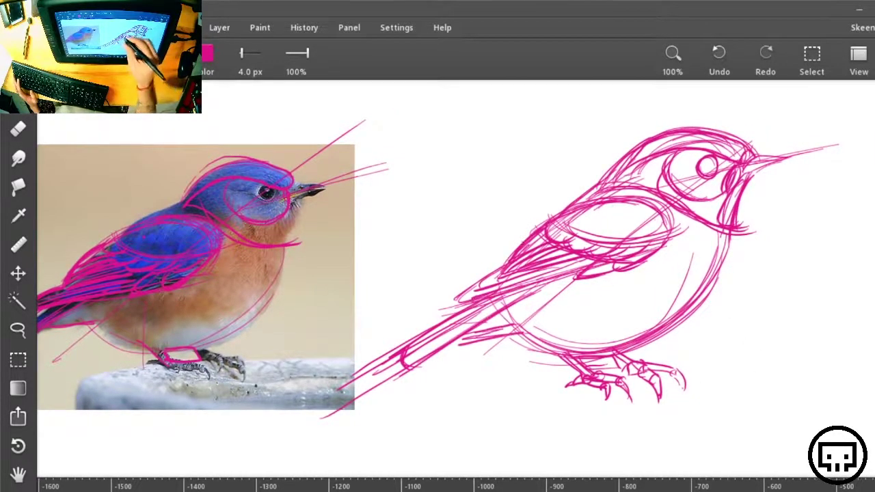
pyautogui.moveTo(615, 191)
pyautogui.mouseDown()
pyautogui.moveTo(656, 233)
pyautogui.moveTo(619, 341)
pyautogui.mouseUp()
pyautogui.hotkey('ctrl', 'z')
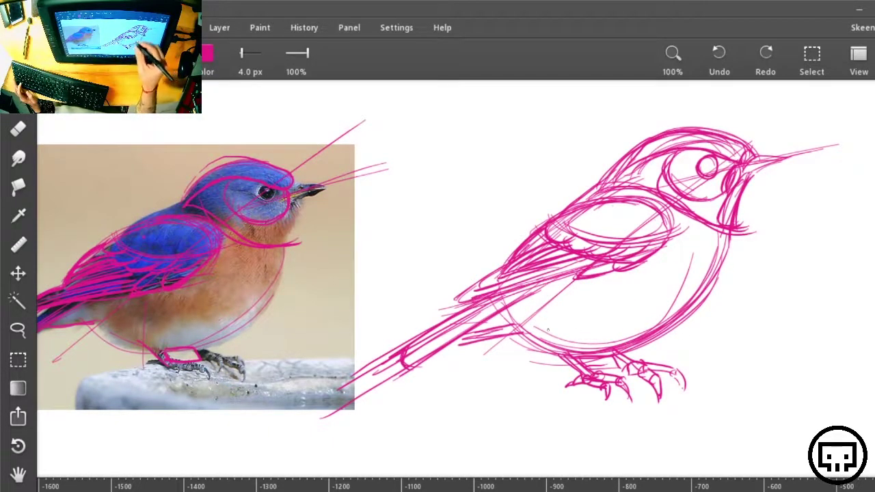
pyautogui.moveTo(198, 348); pyautogui.dragTo(277, 296)
pyautogui.moveTo(602, 353)
pyautogui.mouseDown()
pyautogui.moveTo(576, 351)
pyautogui.moveTo(708, 284)
pyautogui.mouseUp()
pyautogui.moveTo(552, 341); pyautogui.dragTo(720, 292)
pyautogui.moveTo(587, 351)
pyautogui.mouseDown()
pyautogui.moveTo(613, 294)
pyautogui.moveTo(682, 274)
pyautogui.mouseUp()
pyautogui.moveTo(573, 327)
pyautogui.mouseDown()
pyautogui.moveTo(596, 307)
pyautogui.moveTo(691, 281)
pyautogui.mouseUp()
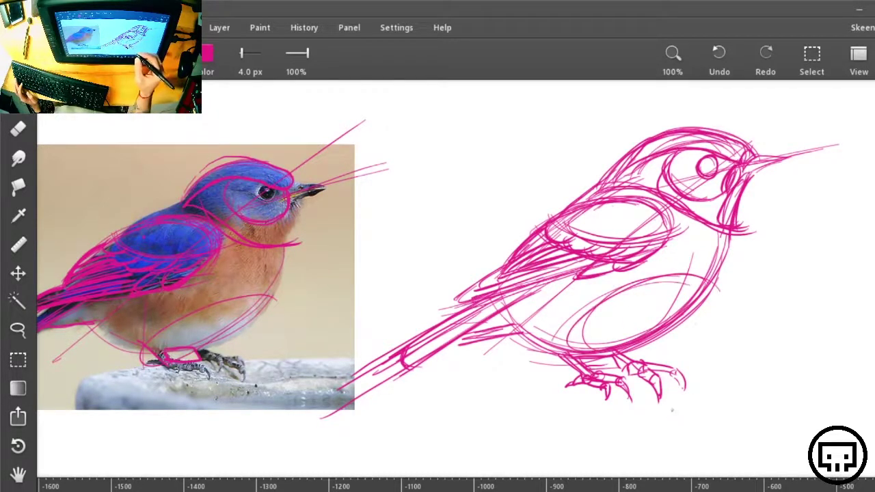
# Step: Reinforce the sketched wing's lower feathers toward the tip with extra strokes
pyautogui.moveTo(655, 316); pyautogui.dragTo(733, 302)
pyautogui.moveTo(655, 259)
pyautogui.mouseDown()
pyautogui.moveTo(509, 297)
pyautogui.moveTo(547, 289)
pyautogui.mouseUp()
pyautogui.moveTo(585, 251); pyautogui.dragTo(518, 296)
pyautogui.moveTo(560, 265)
pyautogui.mouseDown()
pyautogui.moveTo(523, 295)
pyautogui.moveTo(647, 266)
pyautogui.mouseUp()
pyautogui.moveTo(570, 288); pyautogui.dragTo(610, 274)
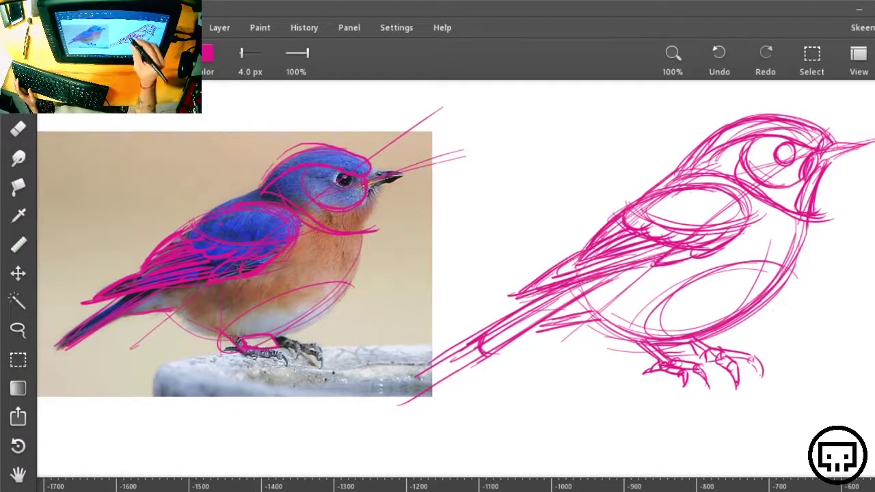
pyautogui.moveTo(744, 121); pyautogui.dragTo(807, 127)
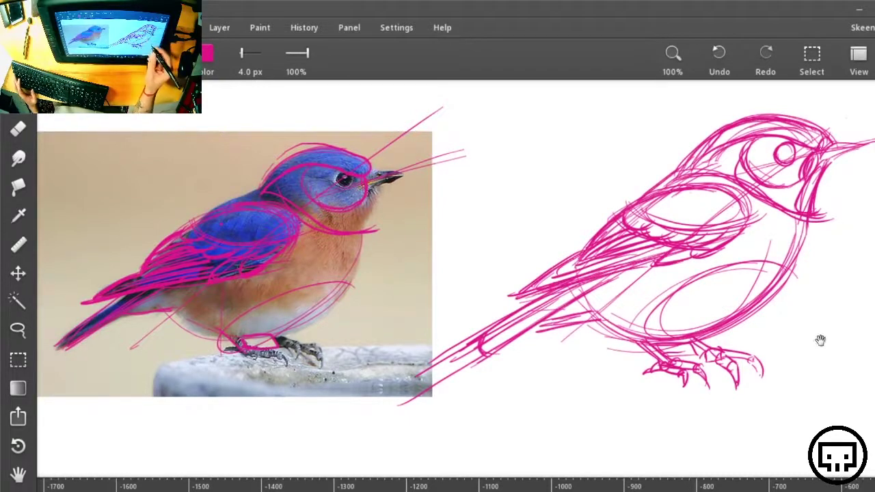
# Step: Lower the opacity of the sketch layer to a faint guide and hide the bluebird photo layer
pyautogui.moveTo(821, 338); pyautogui.dragTo(647, 354)
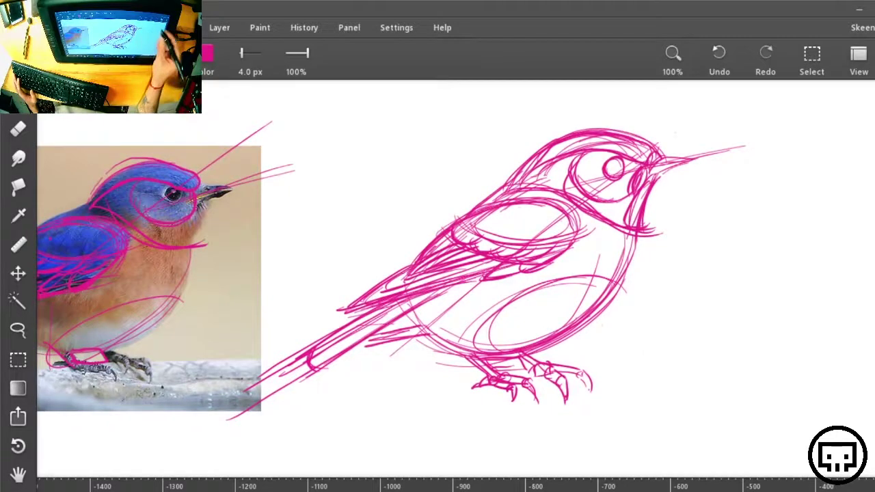
pyautogui.click(874, 58)
pyautogui.moveTo(874, 119); pyautogui.dragTo(825, 119)
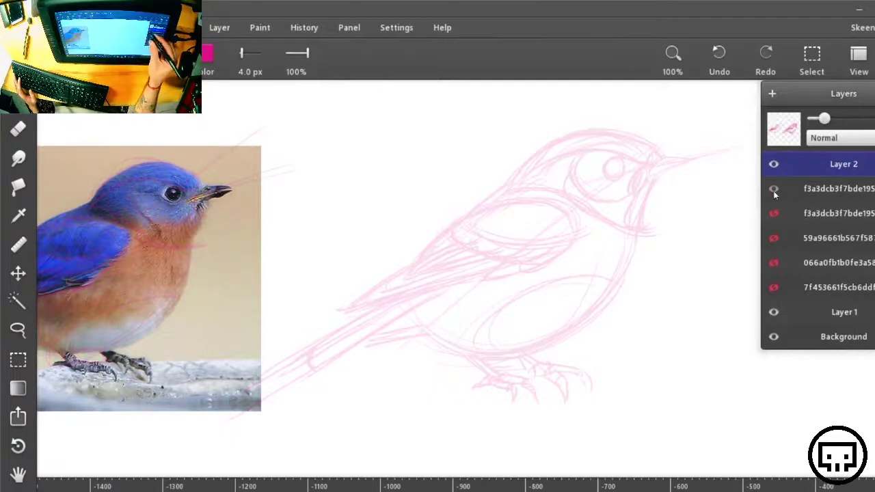
pyautogui.click(774, 190)
# Step: Add a new layer and draw the diagonal body axis through the faded bird's head and belly
pyautogui.moveTo(668, 295); pyautogui.dragTo(581, 313)
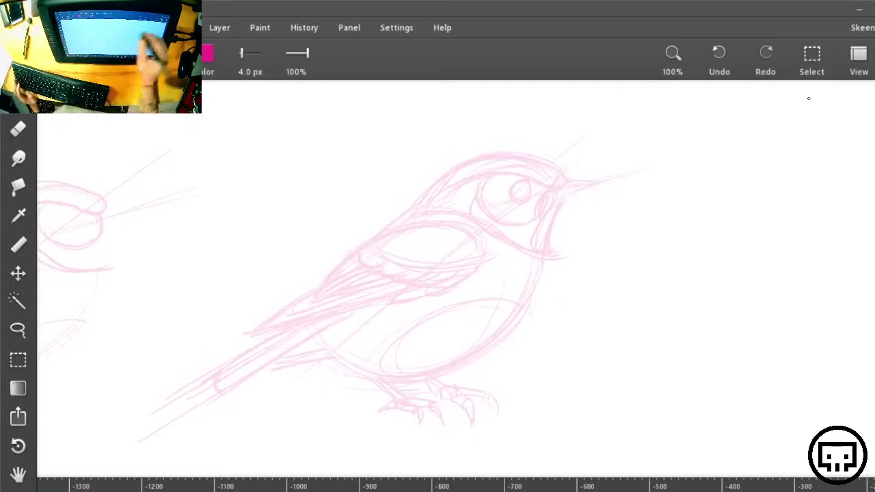
pyautogui.click(874, 60)
pyautogui.click(771, 93)
pyautogui.moveTo(604, 122)
pyautogui.mouseDown()
pyautogui.moveTo(270, 403)
pyautogui.moveTo(602, 132)
pyautogui.mouseUp()
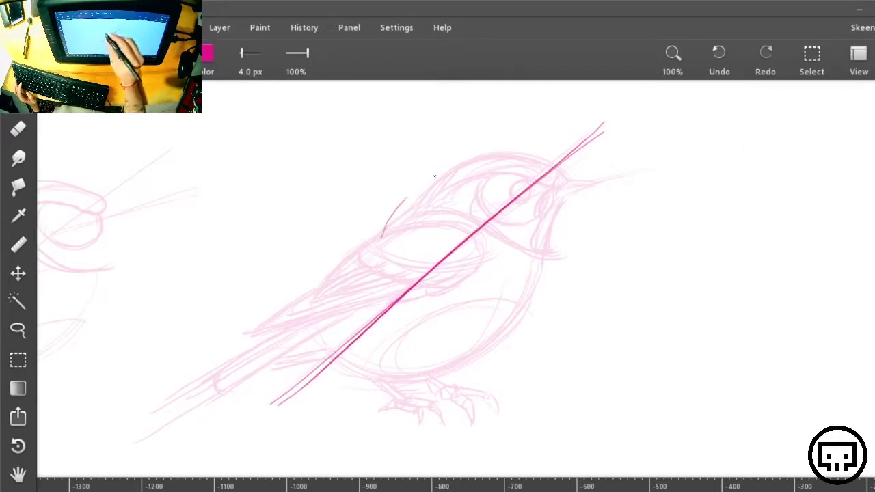
pyautogui.moveTo(542, 251)
pyautogui.mouseDown()
pyautogui.moveTo(343, 333)
pyautogui.moveTo(531, 275)
pyautogui.moveTo(376, 335)
pyautogui.moveTo(502, 305)
pyautogui.mouseUp()
pyautogui.hotkey('ctrl', 'z')
pyautogui.hotkey('ctrl', 'z')
pyautogui.hotkey('ctrl', 'z')
pyautogui.hotkey('ctrl', 'z')
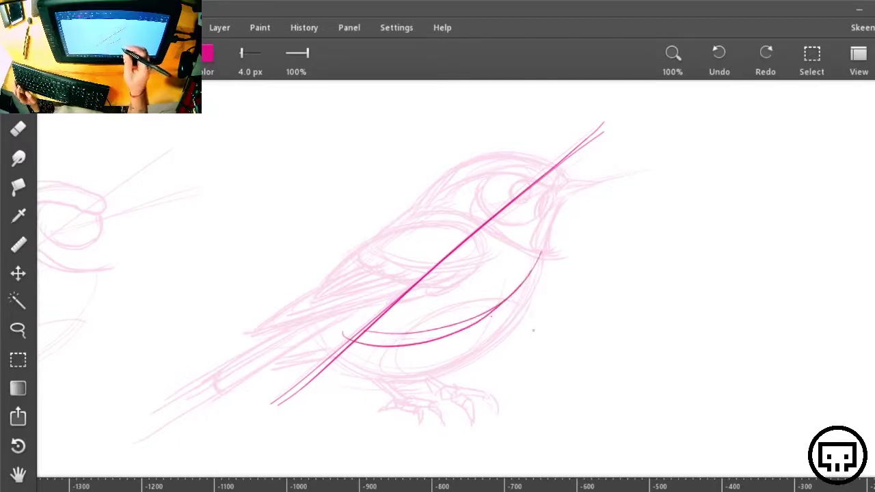
pyautogui.moveTo(417, 348); pyautogui.dragTo(511, 295)
pyautogui.moveTo(347, 290)
pyautogui.mouseDown()
pyautogui.moveTo(403, 342)
pyautogui.moveTo(487, 330)
pyautogui.mouseUp()
pyautogui.moveTo(339, 324)
pyautogui.mouseDown()
pyautogui.moveTo(554, 253)
pyautogui.moveTo(513, 307)
pyautogui.mouseUp()
pyautogui.moveTo(540, 239); pyautogui.dragTo(362, 337)
pyautogui.moveTo(555, 252); pyautogui.dragTo(399, 346)
pyautogui.moveTo(545, 288); pyautogui.dragTo(339, 316)
pyautogui.moveTo(550, 236); pyautogui.dragTo(348, 309)
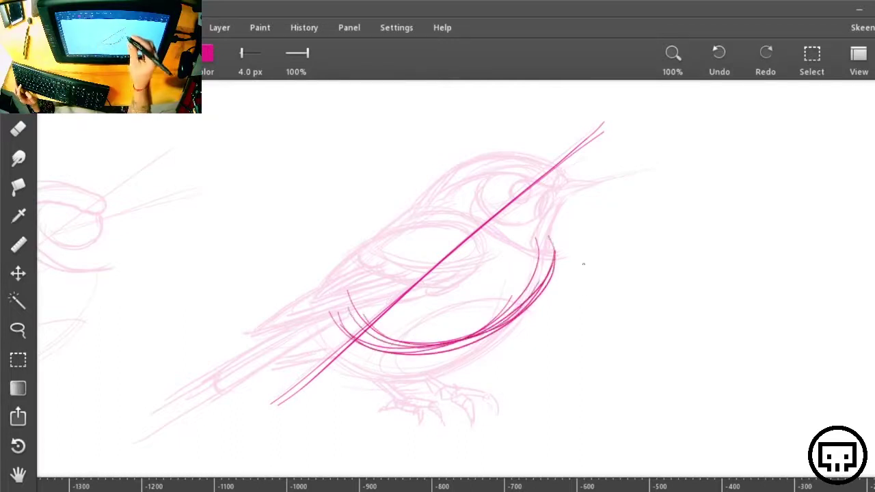
pyautogui.hotkey('ctrl', 'z')
pyautogui.hotkey('ctrl', 'z')
pyautogui.hotkey('ctrl', 'z')
pyautogui.hotkey('ctrl', 'z')
pyautogui.hotkey('ctrl', 'z')
pyautogui.hotkey('ctrl', 'z')
pyautogui.hotkey('ctrl', 'z')
pyautogui.hotkey('ctrl', 'z')
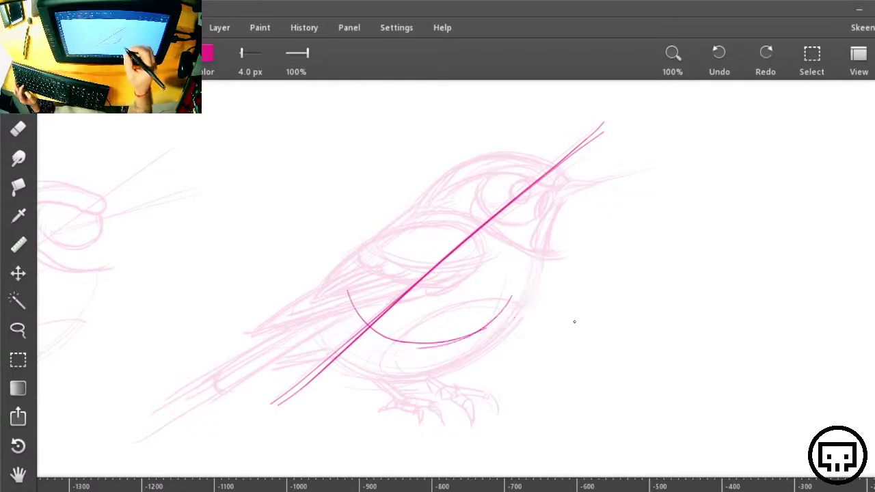
pyautogui.moveTo(541, 239)
pyautogui.mouseDown()
pyautogui.moveTo(515, 294)
pyautogui.moveTo(341, 335)
pyautogui.moveTo(521, 276)
pyautogui.moveTo(528, 266)
pyautogui.mouseUp()
pyautogui.moveTo(537, 252)
pyautogui.mouseDown()
pyautogui.moveTo(496, 325)
pyautogui.moveTo(322, 322)
pyautogui.moveTo(519, 283)
pyautogui.moveTo(460, 341)
pyautogui.moveTo(373, 335)
pyautogui.moveTo(533, 254)
pyautogui.moveTo(338, 295)
pyautogui.moveTo(543, 245)
pyautogui.moveTo(337, 296)
pyautogui.moveTo(536, 239)
pyautogui.mouseUp()
pyautogui.hotkey('ctrl', 'z')
pyautogui.hotkey('ctrl', 'z')
pyautogui.hotkey('ctrl', 'z')
pyautogui.hotkey('ctrl', 'z')
# Step: Draw a shallower belly outline over the faded sketch with overlapping arcs from the tail base to the throat
pyautogui.moveTo(321, 307)
pyautogui.mouseDown()
pyautogui.moveTo(338, 323)
pyautogui.moveTo(541, 259)
pyautogui.mouseUp()
pyautogui.moveTo(342, 330)
pyautogui.mouseDown()
pyautogui.moveTo(519, 293)
pyautogui.moveTo(517, 212)
pyautogui.mouseUp()
pyautogui.moveTo(316, 304); pyautogui.dragTo(362, 340)
pyautogui.moveTo(544, 218); pyautogui.dragTo(373, 343)
pyautogui.moveTo(323, 303); pyautogui.dragTo(525, 278)
# Step: Draw a domed crown arc from the forehead to the nape and an enlarged round eye
pyautogui.moveTo(503, 171); pyautogui.dragTo(410, 219)
pyautogui.moveTo(562, 171); pyautogui.dragTo(418, 218)
pyautogui.moveTo(565, 145); pyautogui.dragTo(416, 207)
pyautogui.moveTo(569, 189); pyautogui.dragTo(419, 207)
pyautogui.moveTo(545, 143); pyautogui.dragTo(417, 203)
pyautogui.moveTo(526, 186)
pyautogui.mouseDown()
pyautogui.moveTo(520, 182)
pyautogui.moveTo(514, 207)
pyautogui.mouseUp()
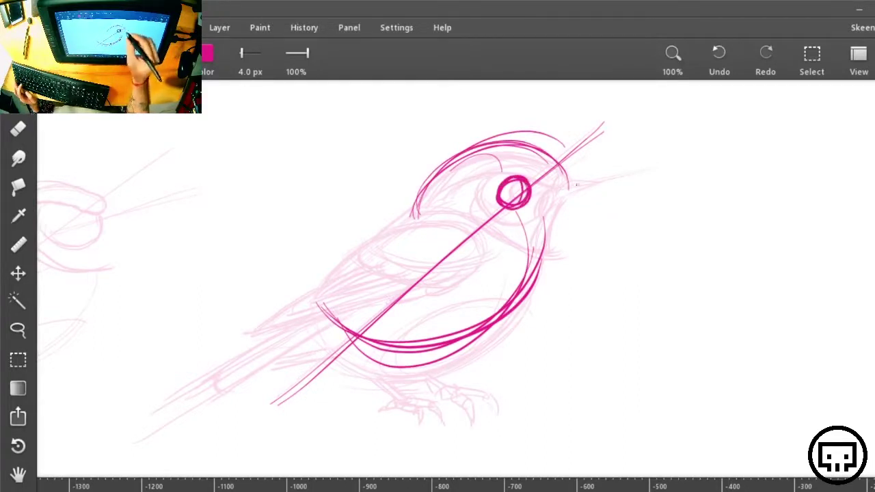
# Step: Draw the throat and chest contour and a short pointed beak with a small oval at its base
pyautogui.moveTo(569, 200)
pyautogui.mouseDown()
pyautogui.moveTo(554, 260)
pyautogui.moveTo(494, 326)
pyautogui.mouseUp()
pyautogui.moveTo(544, 269); pyautogui.dragTo(412, 353)
pyautogui.moveTo(483, 332)
pyautogui.mouseDown()
pyautogui.moveTo(373, 351)
pyautogui.moveTo(506, 320)
pyautogui.mouseUp()
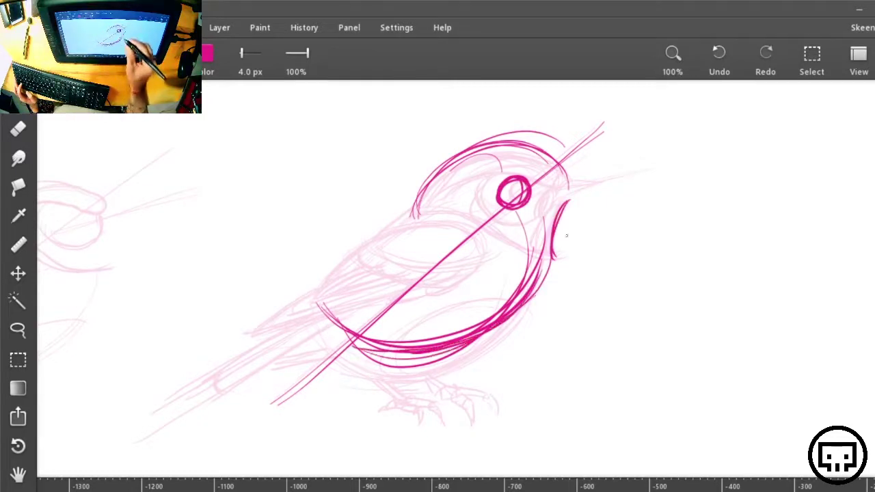
pyautogui.moveTo(569, 179)
pyautogui.mouseDown()
pyautogui.moveTo(557, 198)
pyautogui.moveTo(600, 185)
pyautogui.mouseUp()
pyautogui.moveTo(594, 186)
pyautogui.mouseDown()
pyautogui.moveTo(539, 194)
pyautogui.moveTo(561, 191)
pyautogui.mouseUp()
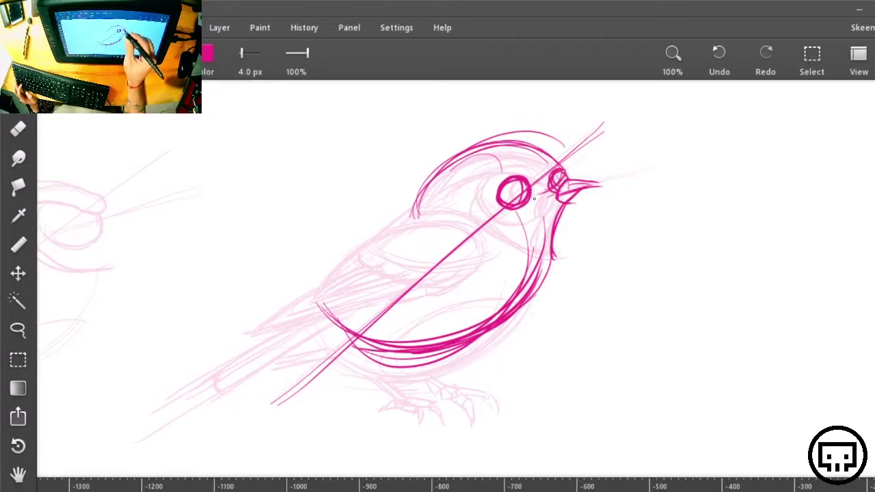
# Step: Draw the brow line sweeping from the eye back toward the nape and the cheek circle around the eye
pyautogui.moveTo(515, 173)
pyautogui.mouseDown()
pyautogui.moveTo(449, 189)
pyautogui.moveTo(428, 208)
pyautogui.mouseUp()
pyautogui.moveTo(513, 170)
pyautogui.mouseDown()
pyautogui.moveTo(417, 214)
pyautogui.moveTo(481, 182)
pyautogui.mouseUp()
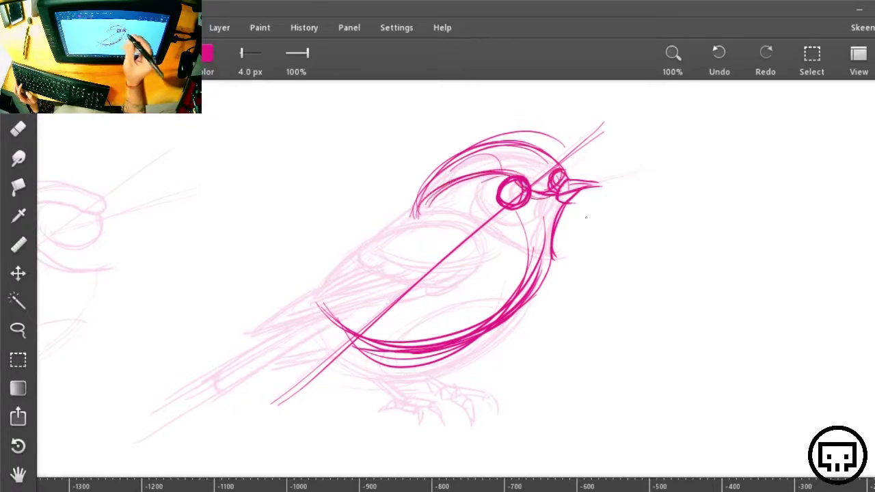
pyautogui.moveTo(544, 203); pyautogui.dragTo(472, 216)
pyautogui.moveTo(490, 176); pyautogui.dragTo(549, 204)
pyautogui.moveTo(479, 192); pyautogui.dragTo(542, 231)
# Step: Draw the collar line from the nape under the cheek circle to the throat
pyautogui.moveTo(479, 214); pyautogui.dragTo(408, 223)
pyautogui.moveTo(499, 234); pyautogui.dragTo(552, 261)
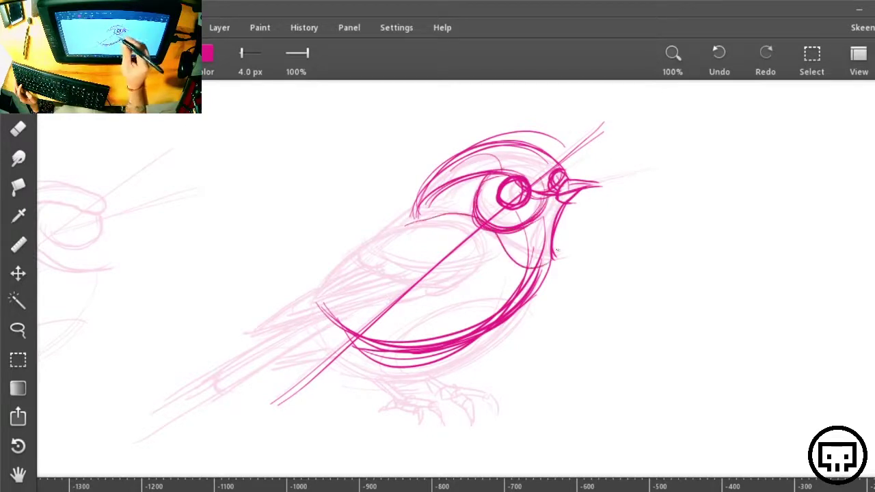
pyautogui.moveTo(433, 209)
pyautogui.mouseDown()
pyautogui.moveTo(561, 261)
pyautogui.moveTo(513, 262)
pyautogui.moveTo(549, 276)
pyautogui.mouseUp()
# Step: Thicken the belly contour with repeated arcs between the tail base and the chest
pyautogui.moveTo(364, 336)
pyautogui.mouseDown()
pyautogui.moveTo(524, 306)
pyautogui.moveTo(538, 292)
pyautogui.mouseUp()
pyautogui.moveTo(538, 292)
pyautogui.mouseDown()
pyautogui.moveTo(323, 313)
pyautogui.moveTo(506, 300)
pyautogui.moveTo(540, 275)
pyautogui.mouseUp()
pyautogui.moveTo(540, 275)
pyautogui.mouseDown()
pyautogui.moveTo(343, 301)
pyautogui.moveTo(514, 309)
pyautogui.moveTo(346, 292)
pyautogui.moveTo(506, 300)
pyautogui.moveTo(321, 297)
pyautogui.moveTo(537, 271)
pyautogui.moveTo(477, 355)
pyautogui.moveTo(336, 318)
pyautogui.mouseUp()
pyautogui.moveTo(452, 359); pyautogui.dragTo(555, 277)
pyautogui.moveTo(536, 308); pyautogui.dragTo(340, 321)
pyautogui.moveTo(540, 275); pyautogui.dragTo(451, 356)
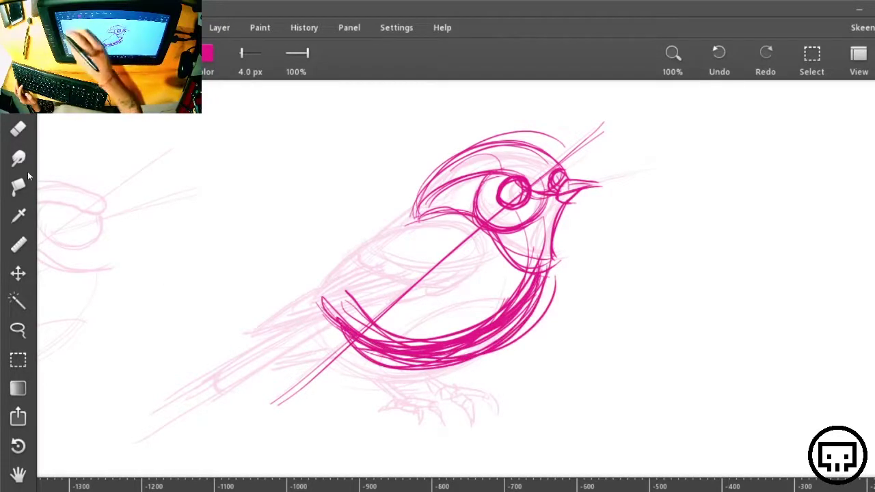
# Step: Erase the excess outer strokes along the belly contour with the 10 px eraser
pyautogui.click(17, 129)
pyautogui.moveTo(342, 349); pyautogui.dragTo(513, 352)
pyautogui.moveTo(372, 345); pyautogui.dragTo(463, 366)
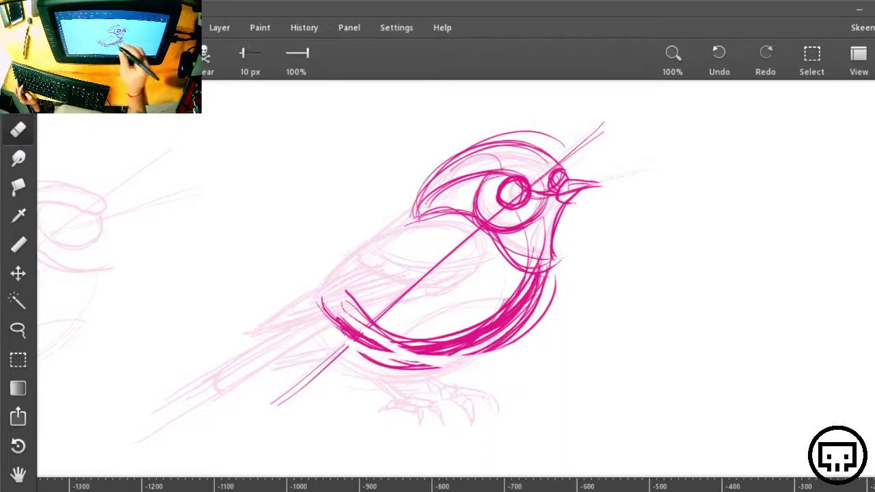
pyautogui.moveTo(308, 279); pyautogui.dragTo(432, 364)
pyautogui.moveTo(342, 324); pyautogui.dragTo(442, 368)
pyautogui.moveTo(371, 333); pyautogui.dragTo(574, 258)
pyautogui.moveTo(474, 357); pyautogui.dragTo(570, 255)
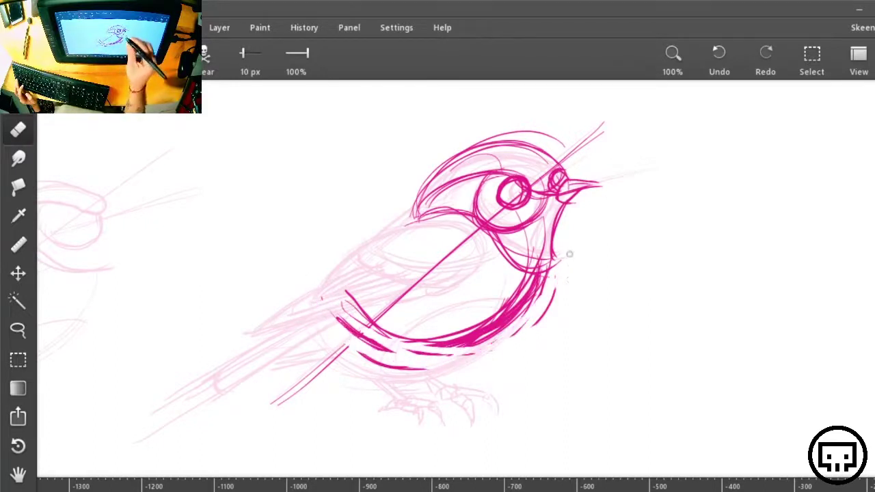
pyautogui.moveTo(431, 373); pyautogui.dragTo(359, 359)
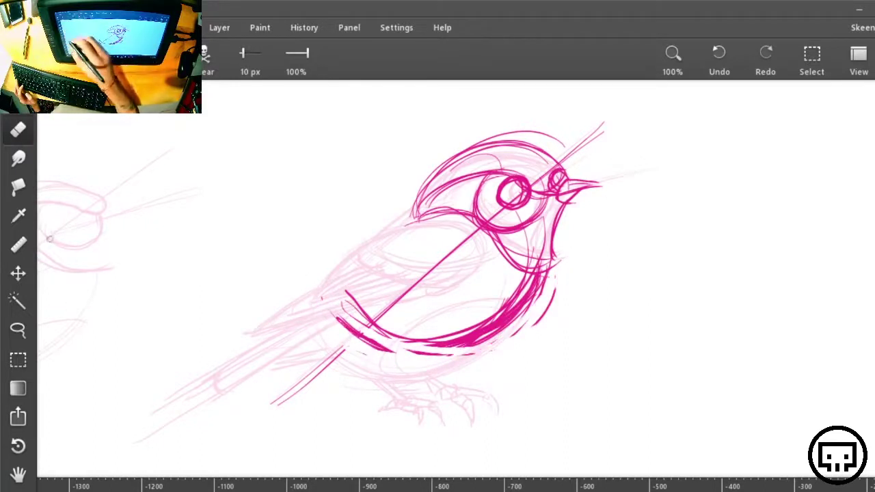
# Step: Redraw the inner belly contour from the tail base to the chest with the 4.0 px brush
pyautogui.click(17, 100)
pyautogui.moveTo(346, 303); pyautogui.dragTo(498, 330)
pyautogui.moveTo(367, 327); pyautogui.dragTo(511, 320)
pyautogui.moveTo(402, 338); pyautogui.dragTo(539, 294)
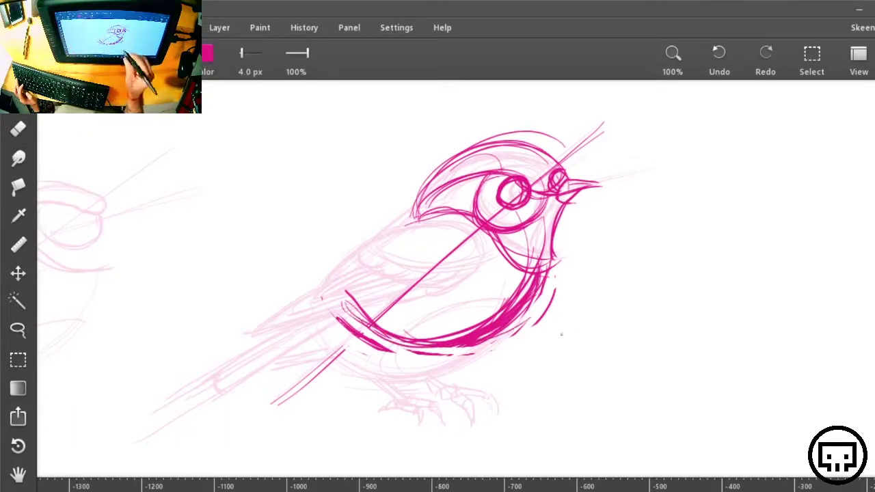
# Step: Outline the folded wing from shoulder to pointed tip and draw the curve closing its shoulder oval
pyautogui.moveTo(392, 237); pyautogui.dragTo(459, 228)
pyautogui.moveTo(384, 238)
pyautogui.mouseDown()
pyautogui.moveTo(444, 226)
pyautogui.moveTo(389, 251)
pyautogui.moveTo(474, 240)
pyautogui.moveTo(448, 242)
pyautogui.moveTo(275, 323)
pyautogui.mouseUp()
pyautogui.moveTo(320, 312); pyautogui.dragTo(467, 277)
pyautogui.moveTo(279, 326); pyautogui.dragTo(466, 283)
pyautogui.moveTo(465, 283); pyautogui.dragTo(351, 313)
pyautogui.moveTo(393, 233)
pyautogui.mouseDown()
pyautogui.moveTo(327, 287)
pyautogui.moveTo(409, 229)
pyautogui.mouseUp()
pyautogui.moveTo(342, 281)
pyautogui.mouseDown()
pyautogui.moveTo(423, 227)
pyautogui.moveTo(467, 230)
pyautogui.mouseUp()
pyautogui.moveTo(469, 276)
pyautogui.mouseDown()
pyautogui.moveTo(282, 325)
pyautogui.moveTo(344, 287)
pyautogui.moveTo(284, 315)
pyautogui.mouseUp()
pyautogui.moveTo(371, 237)
pyautogui.mouseDown()
pyautogui.moveTo(389, 258)
pyautogui.moveTo(497, 258)
pyautogui.mouseUp()
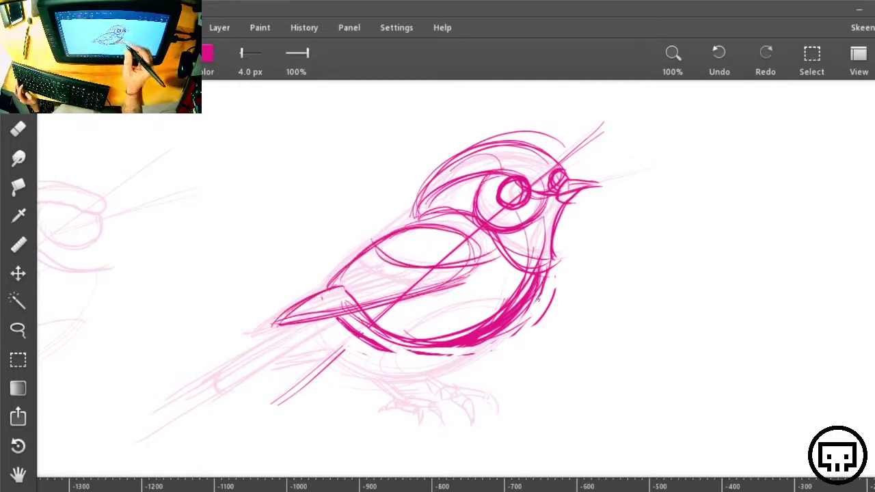
# Step: Divide the wing into layered feather groups and extend the nape line down to the shoulder
pyautogui.moveTo(376, 274); pyautogui.dragTo(450, 285)
pyautogui.moveTo(328, 288); pyautogui.dragTo(378, 280)
pyautogui.moveTo(329, 288)
pyautogui.mouseDown()
pyautogui.moveTo(354, 268)
pyautogui.moveTo(320, 295)
pyautogui.mouseUp()
pyautogui.moveTo(370, 258); pyautogui.dragTo(279, 327)
pyautogui.moveTo(397, 300); pyautogui.dragTo(320, 316)
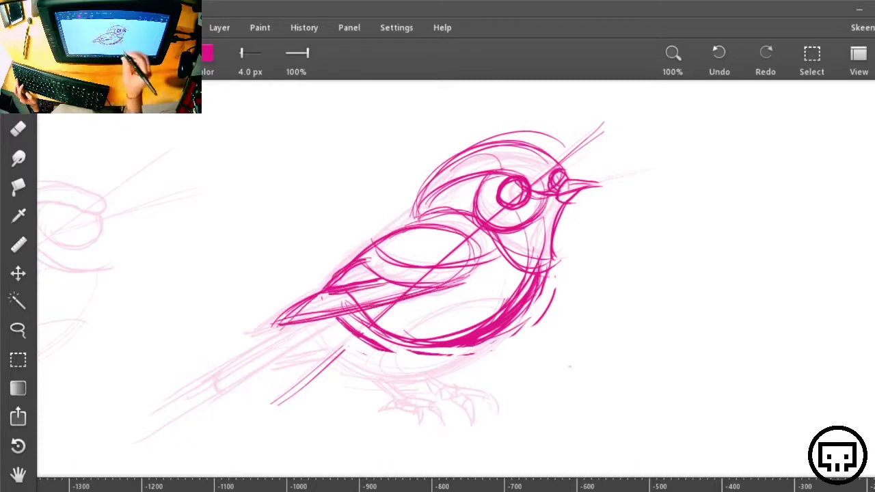
pyautogui.moveTo(416, 207); pyautogui.dragTo(405, 227)
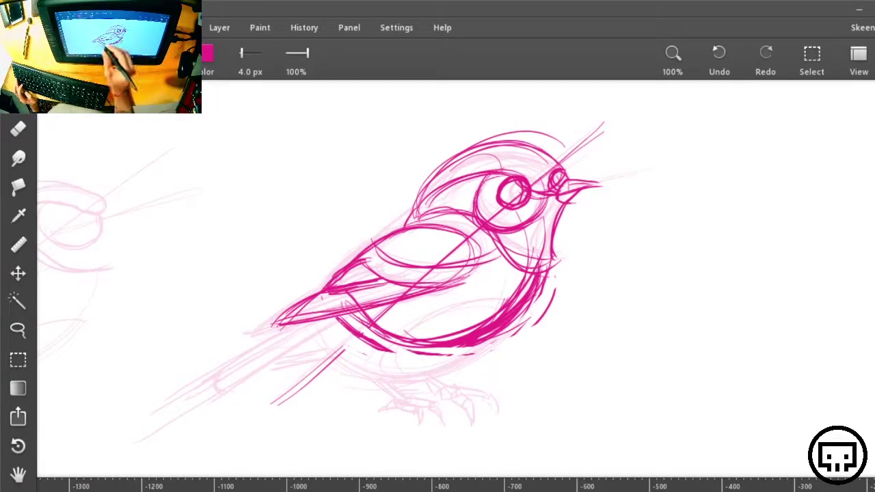
# Step: Draw a short, thick tail extending from below the wing, ending in a rounded tip
pyautogui.moveTo(355, 313)
pyautogui.mouseDown()
pyautogui.moveTo(223, 387)
pyautogui.moveTo(259, 363)
pyautogui.moveTo(392, 330)
pyautogui.mouseUp()
pyautogui.moveTo(309, 346); pyautogui.dragTo(350, 338)
pyautogui.moveTo(311, 336)
pyautogui.mouseDown()
pyautogui.moveTo(380, 329)
pyautogui.moveTo(358, 333)
pyautogui.mouseUp()
pyautogui.moveTo(282, 326)
pyautogui.mouseDown()
pyautogui.moveTo(232, 354)
pyautogui.moveTo(229, 382)
pyautogui.mouseUp()
pyautogui.moveTo(320, 339)
pyautogui.mouseDown()
pyautogui.moveTo(252, 384)
pyautogui.moveTo(243, 353)
pyautogui.moveTo(226, 372)
pyautogui.mouseUp()
pyautogui.moveTo(252, 362)
pyautogui.mouseDown()
pyautogui.moveTo(258, 377)
pyautogui.moveTo(214, 384)
pyautogui.mouseUp()
pyautogui.moveTo(278, 325); pyautogui.dragTo(224, 357)
pyautogui.moveTo(304, 341); pyautogui.dragTo(256, 369)
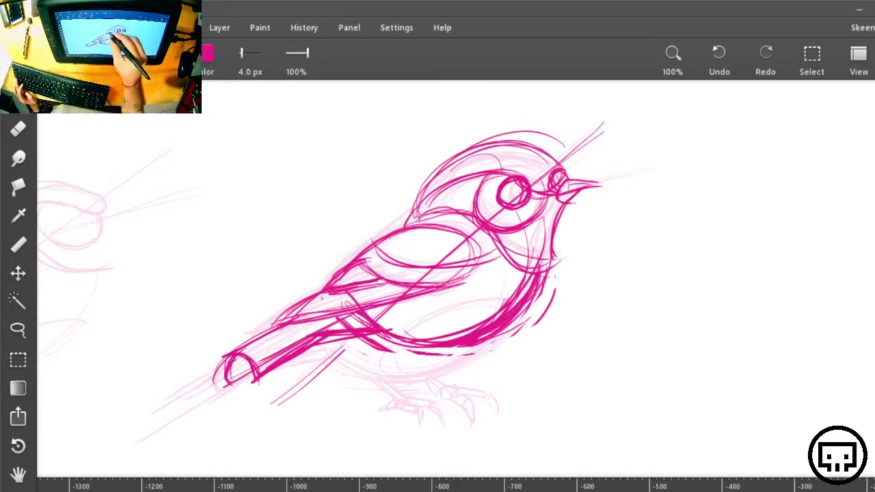
# Step: Reinforce the wing's shoulder and feather lines and the underside of the tail
pyautogui.moveTo(339, 263); pyautogui.dragTo(471, 231)
pyautogui.moveTo(424, 273); pyautogui.dragTo(369, 281)
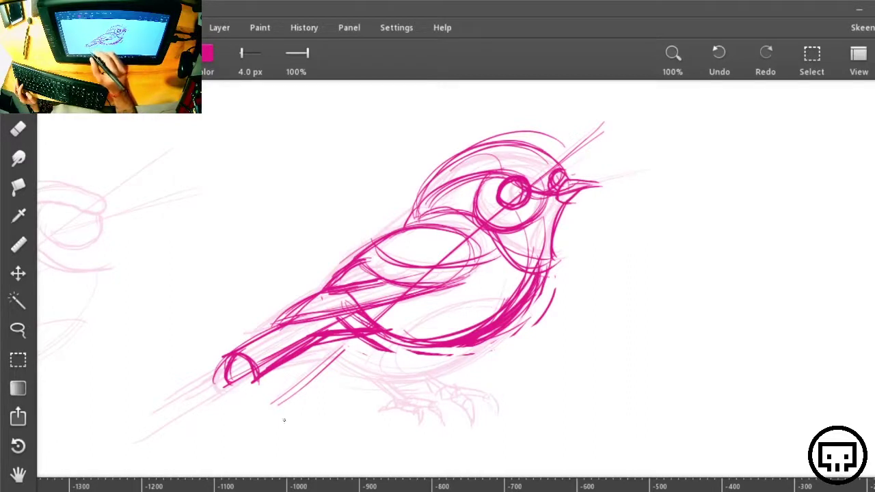
pyautogui.moveTo(337, 319)
pyautogui.mouseDown()
pyautogui.moveTo(266, 357)
pyautogui.moveTo(258, 371)
pyautogui.mouseUp()
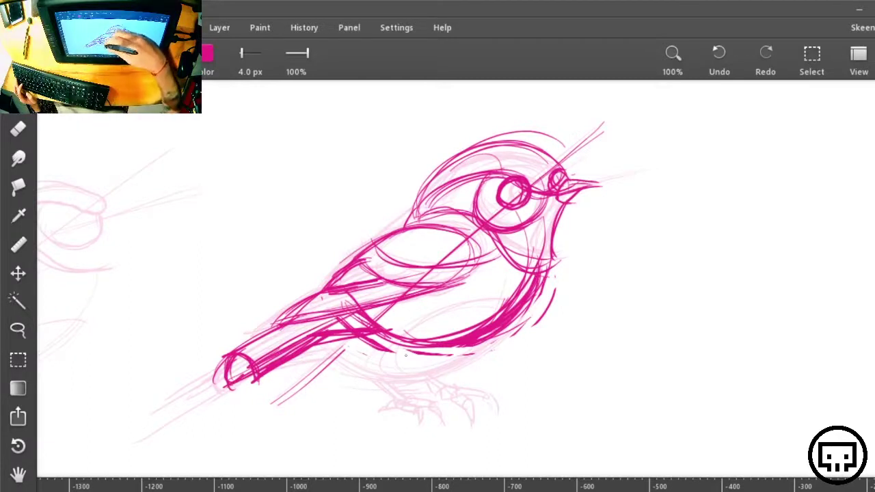
# Step: Sketch two short legs below the belly and rough in the toes of both feet
pyautogui.moveTo(395, 339)
pyautogui.mouseDown()
pyautogui.moveTo(422, 371)
pyautogui.moveTo(435, 365)
pyautogui.mouseUp()
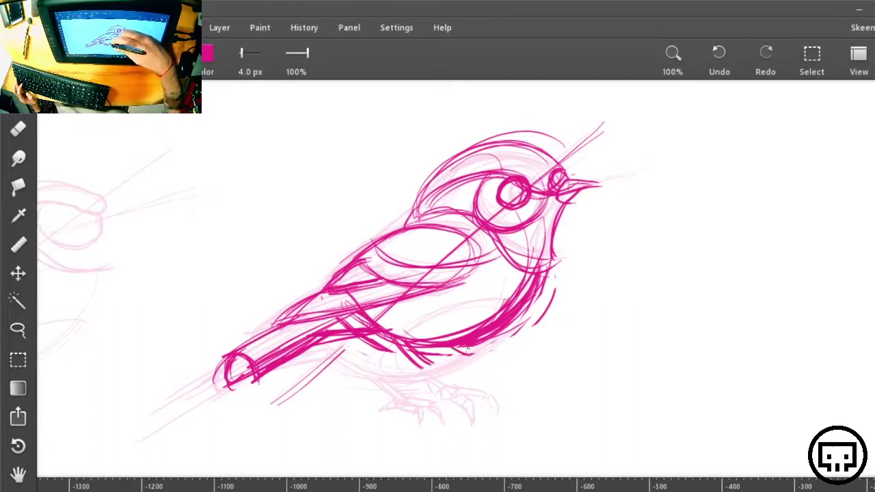
pyautogui.moveTo(409, 355); pyautogui.dragTo(414, 373)
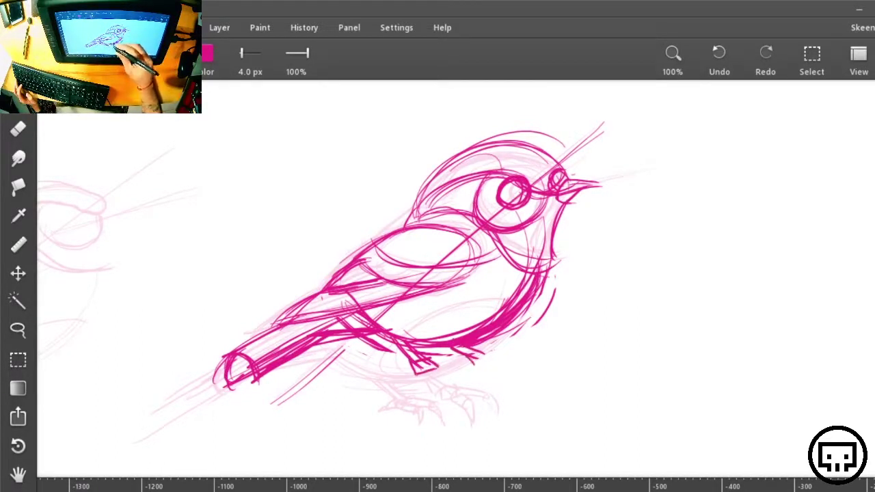
pyautogui.moveTo(423, 365)
pyautogui.mouseDown()
pyautogui.moveTo(460, 377)
pyautogui.moveTo(422, 376)
pyautogui.moveTo(441, 391)
pyautogui.mouseUp()
pyautogui.moveTo(474, 363)
pyautogui.mouseDown()
pyautogui.moveTo(513, 376)
pyautogui.moveTo(520, 370)
pyautogui.mouseUp()
pyautogui.moveTo(498, 356); pyautogui.dragTo(538, 358)
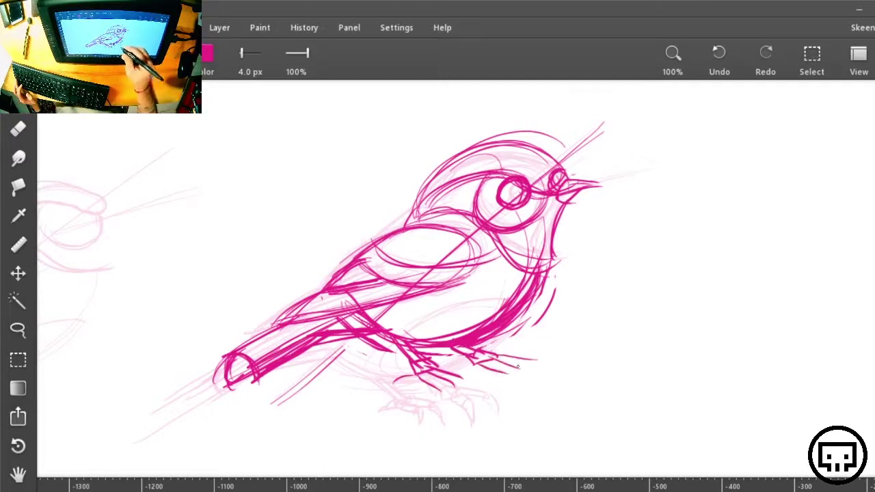
pyautogui.moveTo(423, 370); pyautogui.dragTo(449, 395)
pyautogui.moveTo(442, 390)
pyautogui.mouseDown()
pyautogui.moveTo(450, 399)
pyautogui.moveTo(460, 387)
pyautogui.mouseUp()
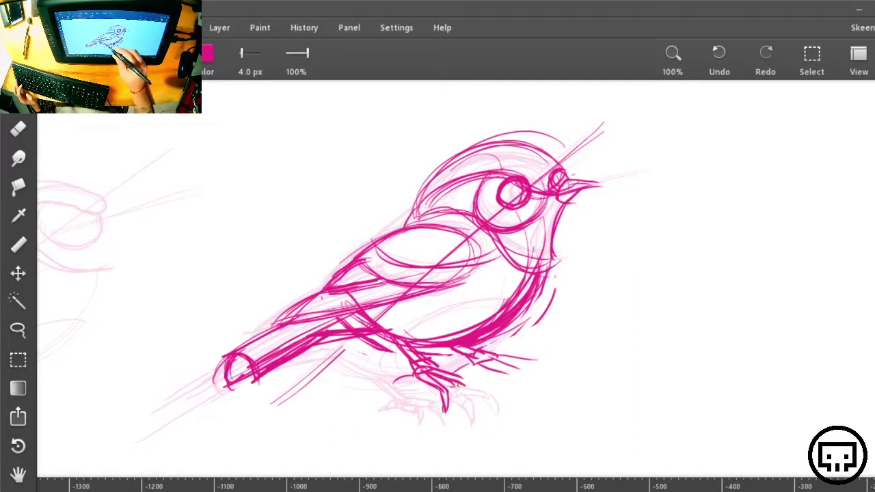
pyautogui.moveTo(459, 375); pyautogui.dragTo(471, 379)
pyautogui.moveTo(432, 365); pyautogui.dragTo(467, 373)
pyautogui.moveTo(407, 376); pyautogui.dragTo(397, 385)
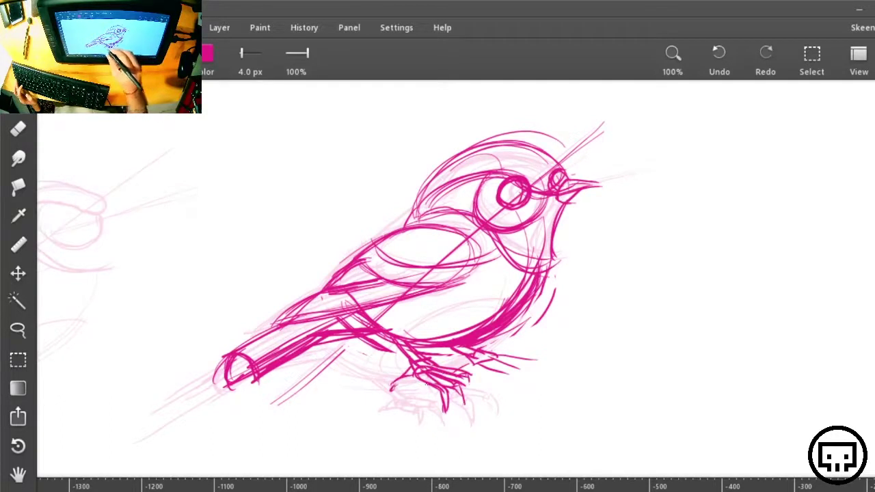
pyautogui.hotkey('ctrl', 'z')
pyautogui.hotkey('ctrl', 'z')
pyautogui.hotkey('ctrl', 'z')
pyautogui.hotkey('ctrl', 'z')
pyautogui.hotkey('ctrl', 'z')
pyautogui.hotkey('ctrl', 'z')
pyautogui.hotkey('ctrl', 'z')
pyautogui.hotkey('ctrl', 'z')
pyautogui.hotkey('ctrl', 'z')
pyautogui.hotkey('ctrl', 'z')
pyautogui.hotkey('ctrl', 'z')
pyautogui.hotkey('ctrl', 'z')
pyautogui.hotkey('ctrl', 'z')
pyautogui.hotkey('ctrl', 'z')
pyautogui.hotkey('ctrl', 'z')
pyautogui.hotkey('ctrl', 'z')
pyautogui.hotkey('ctrl', 'z')
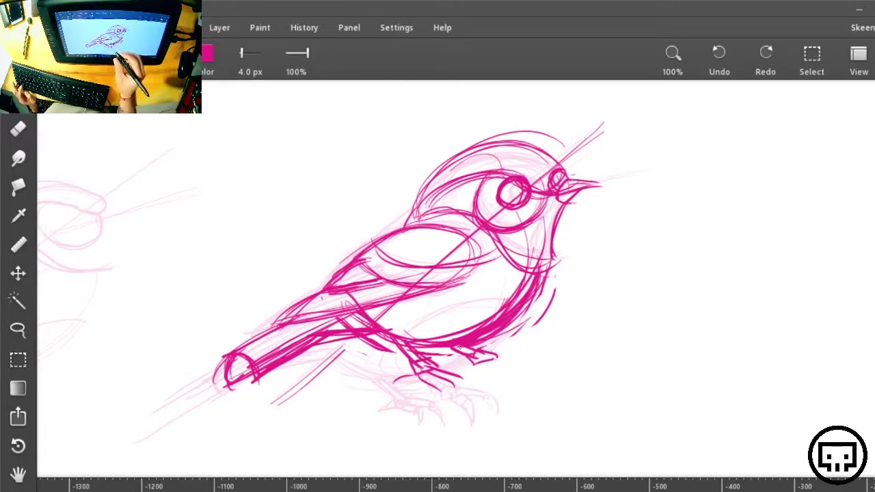
# Step: Finish the front toes of both feet with thick strokes and hooked claws
pyautogui.moveTo(415, 368)
pyautogui.mouseDown()
pyautogui.moveTo(437, 378)
pyautogui.moveTo(441, 402)
pyautogui.moveTo(477, 392)
pyautogui.mouseUp()
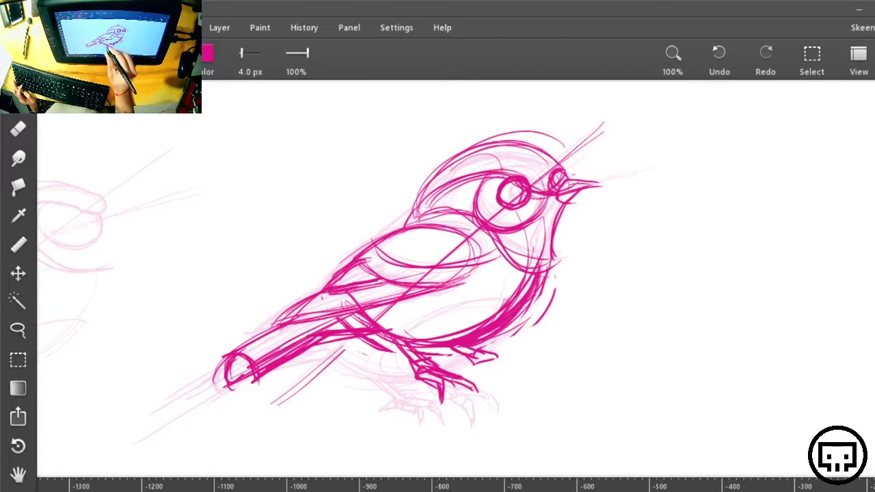
pyautogui.moveTo(480, 360)
pyautogui.mouseDown()
pyautogui.moveTo(513, 365)
pyautogui.moveTo(511, 388)
pyautogui.mouseUp()
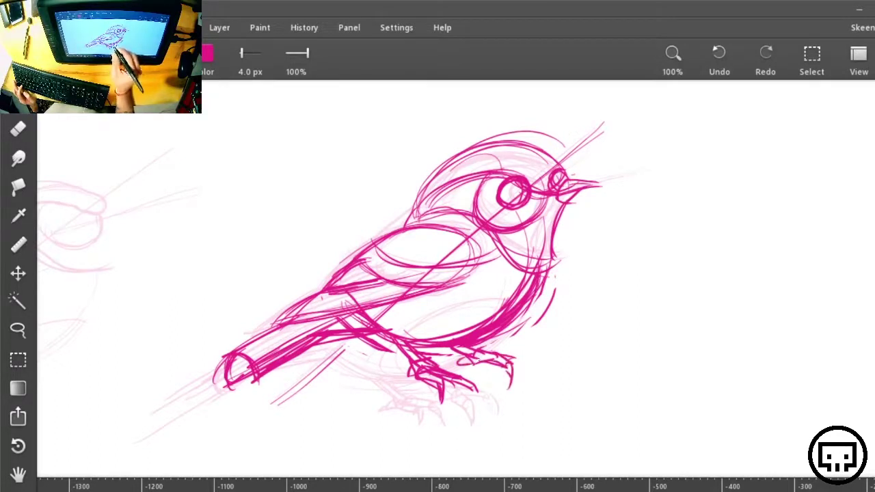
# Step: Curve a line from the neck through the body to the belly, and outline the back from the wing up to the nape
pyautogui.moveTo(472, 212)
pyautogui.mouseDown()
pyautogui.moveTo(443, 288)
pyautogui.moveTo(446, 339)
pyautogui.mouseUp()
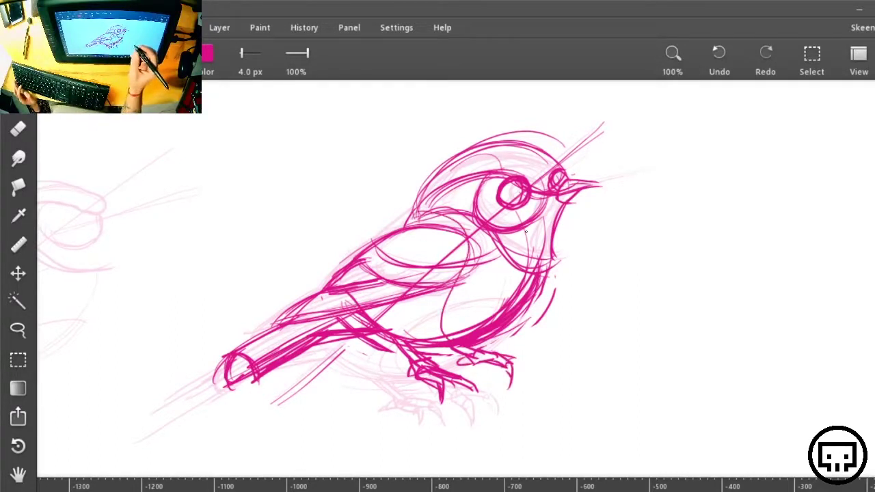
pyautogui.moveTo(319, 292); pyautogui.dragTo(411, 215)
pyautogui.moveTo(334, 274); pyautogui.dragTo(419, 202)
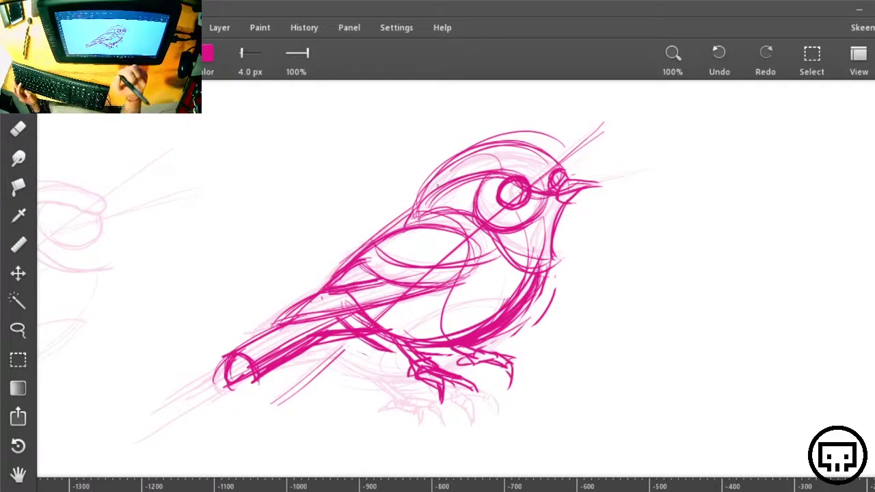
# Step: Hide the older underlying sketch on Layer 2 and lower the opacity of Layer 3 to a faint guide
pyautogui.click(874, 60)
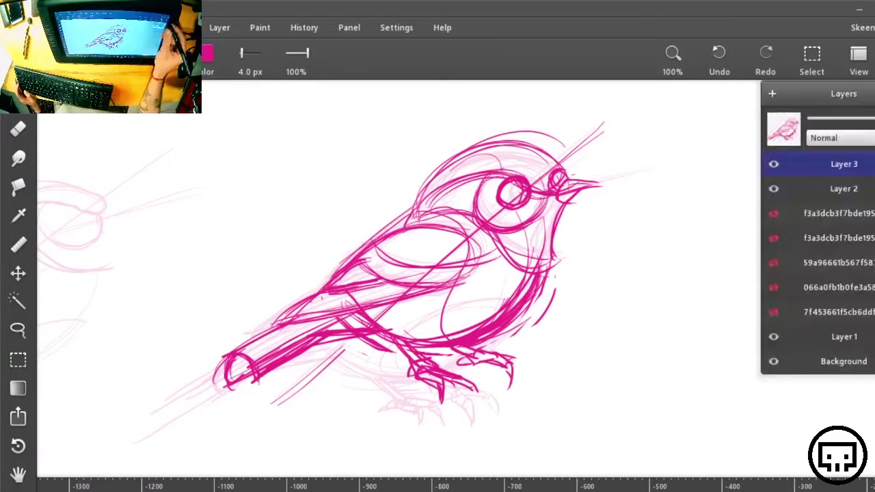
pyautogui.click(834, 188)
pyautogui.moveTo(826, 119)
pyautogui.mouseDown()
pyautogui.moveTo(816, 120)
pyautogui.moveTo(832, 129)
pyautogui.moveTo(821, 134)
pyautogui.mouseUp()
pyautogui.click(849, 169)
pyautogui.moveTo(632, 297)
pyautogui.mouseDown()
pyautogui.moveTo(574, 311)
pyautogui.moveTo(569, 267)
pyautogui.moveTo(560, 293)
pyautogui.mouseUp()
# Step: Add a new layer above the faded bird sketch for the clean line work
pyautogui.hotkey('ctrl', '+')
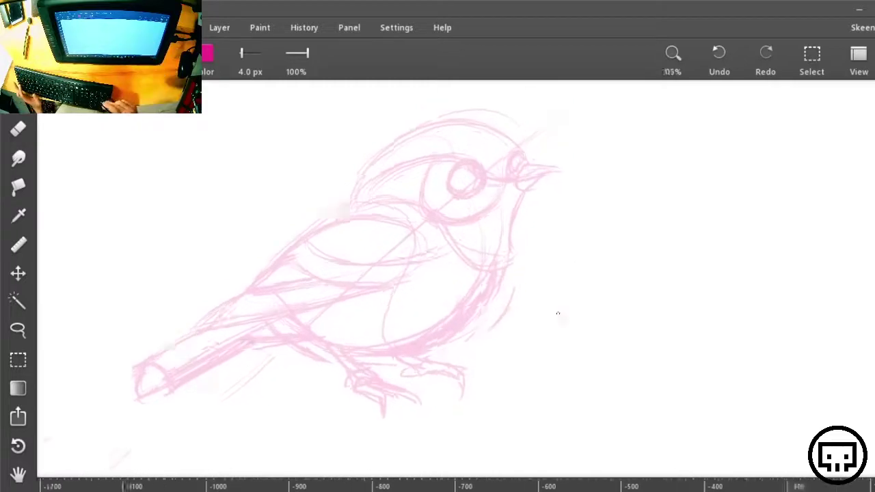
pyautogui.hotkey('ctrl', '+')
pyautogui.moveTo(530, 179)
pyautogui.mouseDown()
pyautogui.moveTo(601, 360)
pyautogui.moveTo(613, 458)
pyautogui.mouseUp()
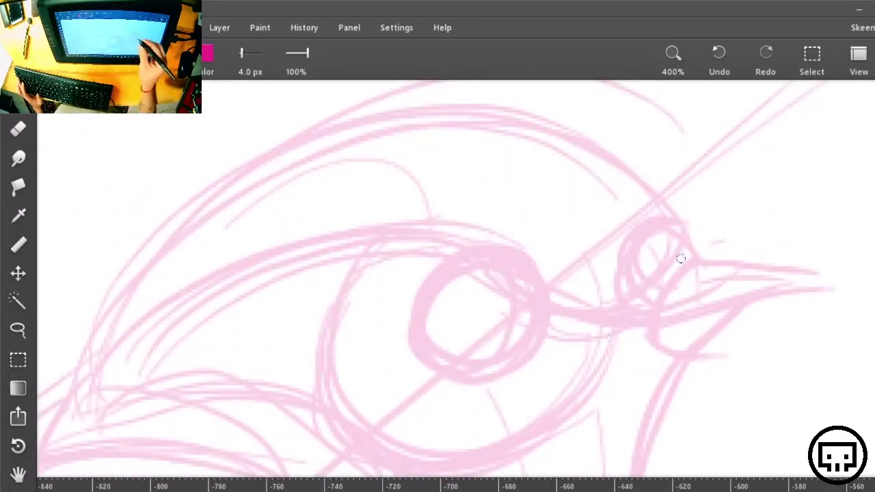
pyautogui.moveTo(687, 254)
pyautogui.mouseDown()
pyautogui.moveTo(246, 180)
pyautogui.moveTo(104, 415)
pyautogui.mouseUp()
pyautogui.hotkey('ctrl', 'z')
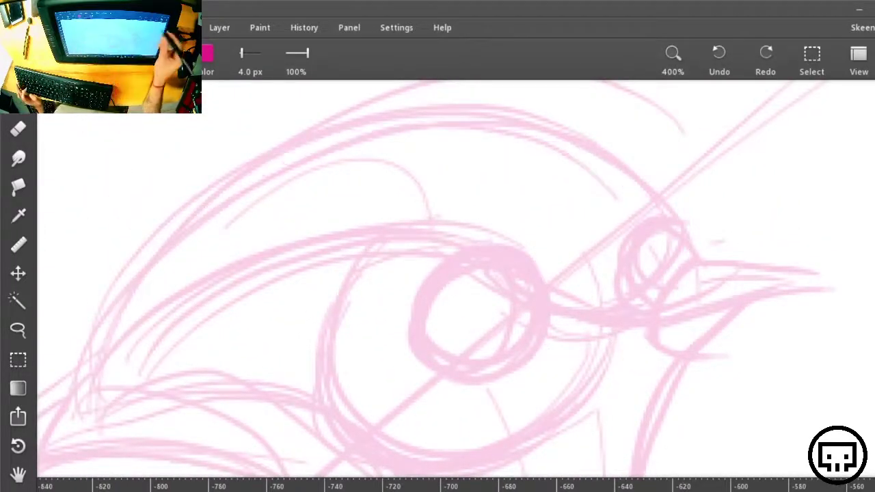
pyautogui.click(873, 60)
pyautogui.click(773, 93)
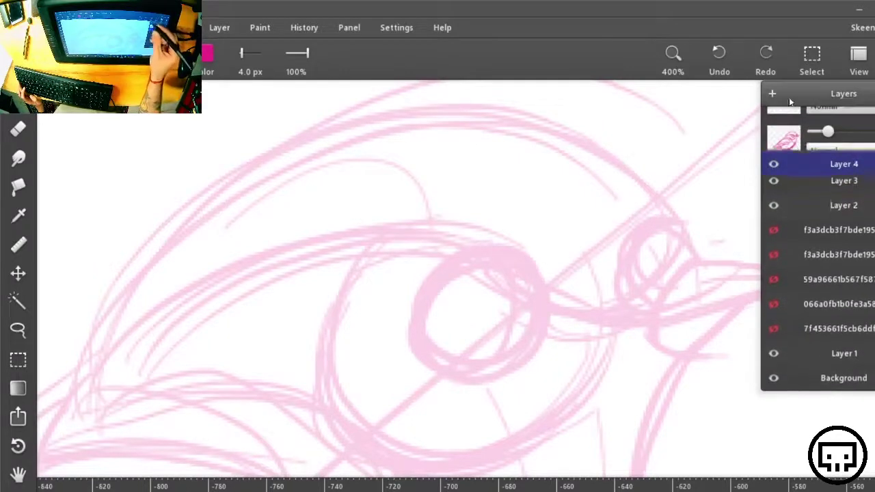
# Step: Ink the crown arc from the beak base to the nape and the brow line sweeping back to meet it
pyautogui.moveTo(692, 258)
pyautogui.mouseDown()
pyautogui.moveTo(681, 238)
pyautogui.moveTo(180, 228)
pyautogui.mouseUp()
pyautogui.moveTo(136, 284); pyautogui.dragTo(102, 361)
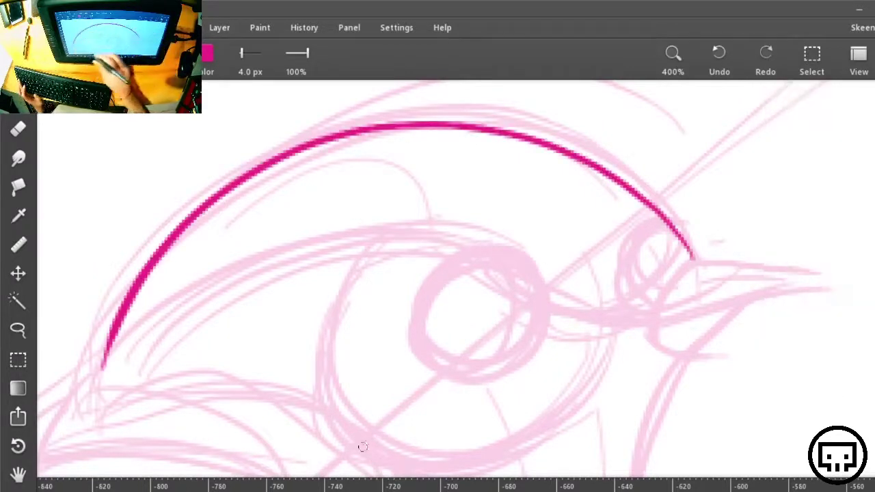
pyautogui.moveTo(515, 409); pyautogui.dragTo(592, 363)
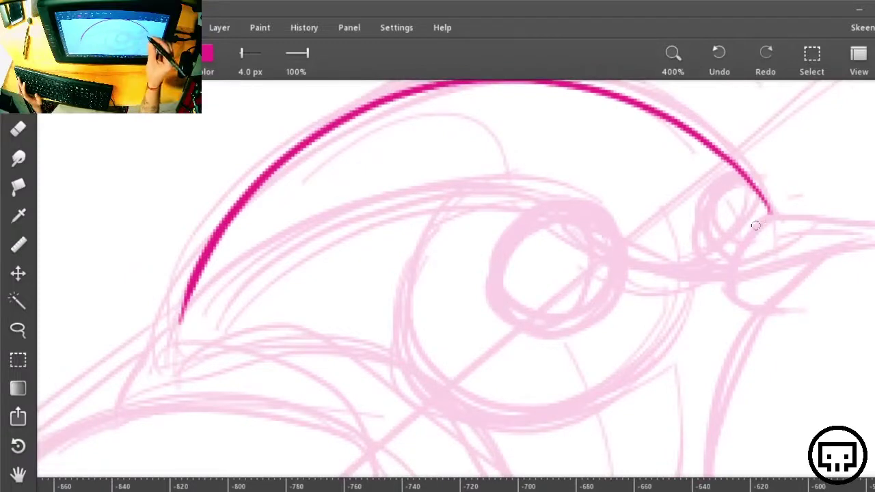
pyautogui.moveTo(746, 183)
pyautogui.mouseDown()
pyautogui.moveTo(712, 235)
pyautogui.moveTo(726, 260)
pyautogui.moveTo(231, 267)
pyautogui.mouseUp()
pyautogui.moveTo(193, 302); pyautogui.dragTo(171, 337)
# Step: Draw the rounded eye hanging below the brow line and erase the part that crosses above it
pyautogui.moveTo(523, 219)
pyautogui.mouseDown()
pyautogui.moveTo(520, 336)
pyautogui.moveTo(620, 244)
pyautogui.mouseUp()
pyautogui.hotkey('ctrl', 'z')
pyautogui.moveTo(578, 203)
pyautogui.mouseDown()
pyautogui.moveTo(601, 298)
pyautogui.moveTo(619, 220)
pyautogui.moveTo(522, 313)
pyautogui.moveTo(619, 218)
pyautogui.moveTo(495, 272)
pyautogui.moveTo(623, 219)
pyautogui.moveTo(608, 304)
pyautogui.moveTo(552, 189)
pyautogui.moveTo(529, 195)
pyautogui.mouseUp()
pyautogui.hotkey('ctrl', 'z')
pyautogui.hotkey('ctrl', 'z')
pyautogui.hotkey('ctrl', 'z')
pyautogui.press('e')
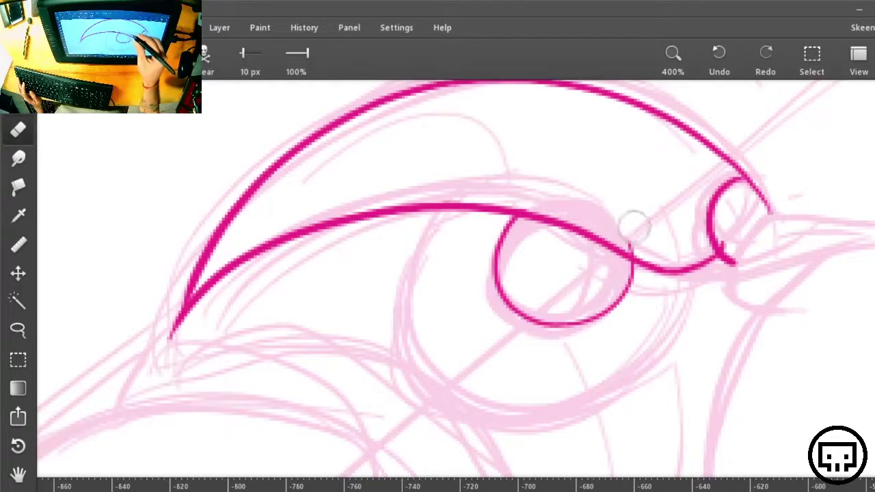
pyautogui.moveTo(686, 387); pyautogui.dragTo(676, 325)
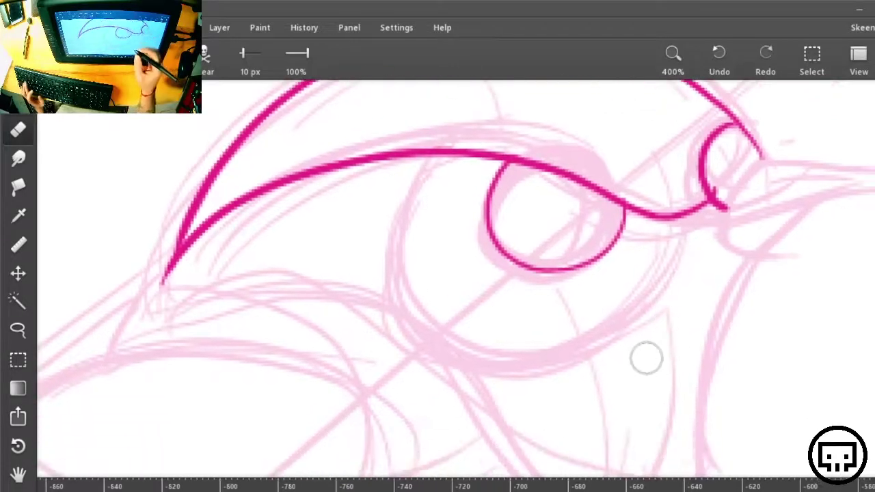
# Step: Draw two small highlight circles inside the eye, just beneath the brow line
pyautogui.press('b')
pyautogui.moveTo(540, 169)
pyautogui.mouseDown()
pyautogui.moveTo(524, 182)
pyautogui.moveTo(556, 179)
pyautogui.moveTo(571, 212)
pyautogui.moveTo(580, 203)
pyautogui.mouseUp()
pyautogui.hotkey('ctrl', 'z')
pyautogui.hotkey('ctrl', 'z')
pyautogui.moveTo(536, 169)
pyautogui.mouseDown()
pyautogui.moveTo(527, 179)
pyautogui.moveTo(552, 173)
pyautogui.mouseUp()
pyautogui.moveTo(572, 203)
pyautogui.mouseDown()
pyautogui.moveTo(583, 208)
pyautogui.moveTo(569, 188)
pyautogui.mouseUp()
pyautogui.hotkey('ctrl', 'z')
# Step: Draw a large cheek circle around the eye, then erase its part above the brow and the extra curve beneath it
pyautogui.moveTo(571, 117)
pyautogui.mouseDown()
pyautogui.moveTo(512, 375)
pyautogui.moveTo(663, 199)
pyautogui.mouseUp()
pyautogui.hotkey('ctrl', 'z')
pyautogui.moveTo(619, 122)
pyautogui.mouseDown()
pyautogui.moveTo(543, 375)
pyautogui.moveTo(667, 161)
pyautogui.mouseUp()
pyautogui.moveTo(673, 326)
pyautogui.mouseDown()
pyautogui.moveTo(631, 365)
pyautogui.moveTo(545, 391)
pyautogui.moveTo(474, 397)
pyautogui.moveTo(414, 386)
pyautogui.moveTo(375, 357)
pyautogui.mouseUp()
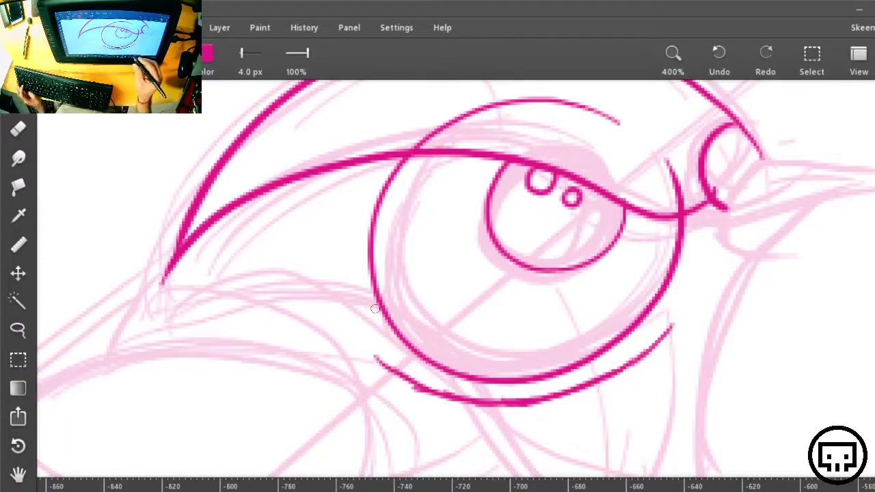
pyautogui.press('e')
pyautogui.moveTo(686, 316)
pyautogui.mouseDown()
pyautogui.moveTo(561, 410)
pyautogui.moveTo(475, 410)
pyautogui.moveTo(387, 367)
pyautogui.moveTo(504, 406)
pyautogui.mouseUp()
pyautogui.moveTo(618, 121)
pyautogui.mouseDown()
pyautogui.moveTo(547, 103)
pyautogui.moveTo(482, 102)
pyautogui.moveTo(417, 132)
pyautogui.moveTo(440, 129)
pyautogui.moveTo(411, 131)
pyautogui.moveTo(441, 128)
pyautogui.mouseUp()
pyautogui.moveTo(659, 115); pyautogui.dragTo(676, 196)
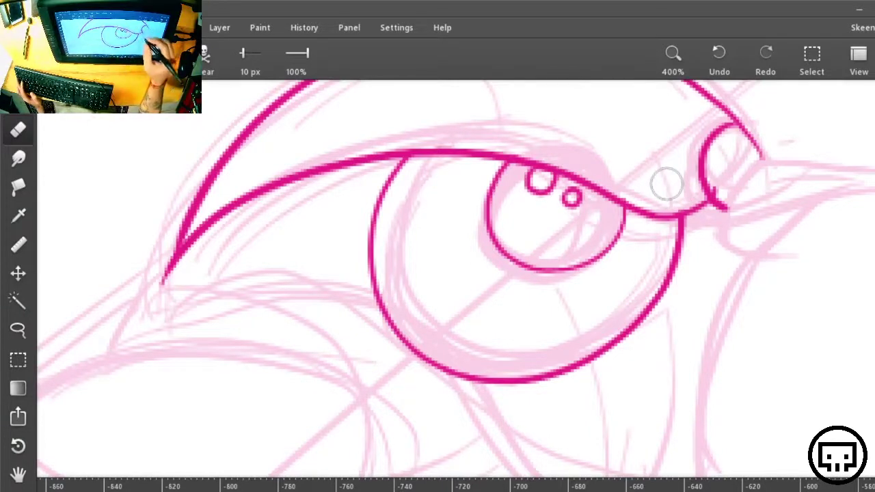
# Step: Draw the beak with a curved base, a long pointed upper half and a shorter lower half
pyautogui.press('space')
pyautogui.moveTo(778, 333); pyautogui.dragTo(666, 335)
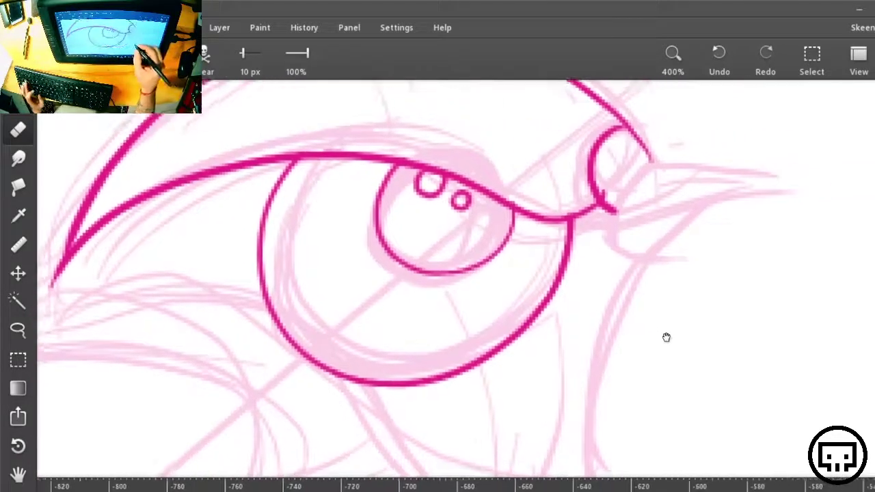
pyautogui.press('b')
pyautogui.moveTo(617, 210); pyautogui.dragTo(655, 158)
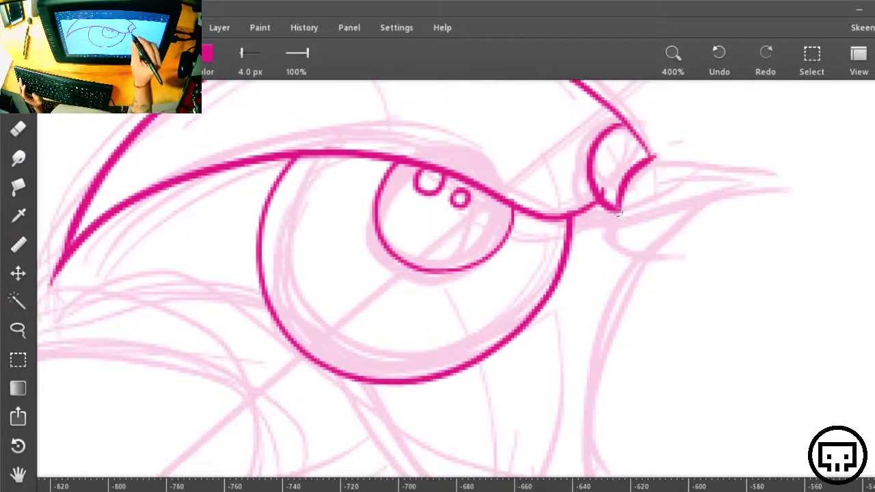
pyautogui.moveTo(617, 212); pyautogui.dragTo(795, 184)
pyautogui.moveTo(653, 159); pyautogui.dragTo(787, 183)
pyautogui.moveTo(619, 208)
pyautogui.mouseDown()
pyautogui.moveTo(666, 232)
pyautogui.moveTo(708, 193)
pyautogui.mouseUp()
pyautogui.scroll(-3, 687, 356)
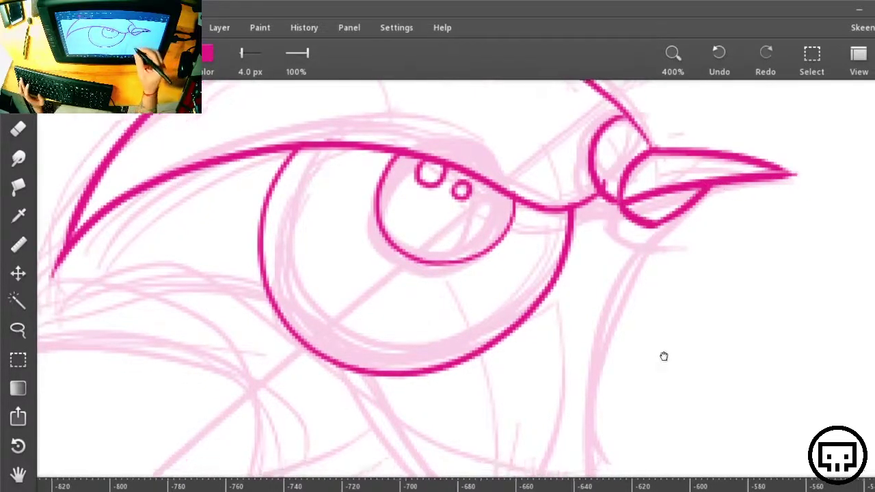
pyautogui.moveTo(617, 135); pyautogui.dragTo(596, 382)
pyautogui.moveTo(655, 152)
pyautogui.mouseDown()
pyautogui.moveTo(636, 355)
pyautogui.moveTo(592, 383)
pyautogui.mouseUp()
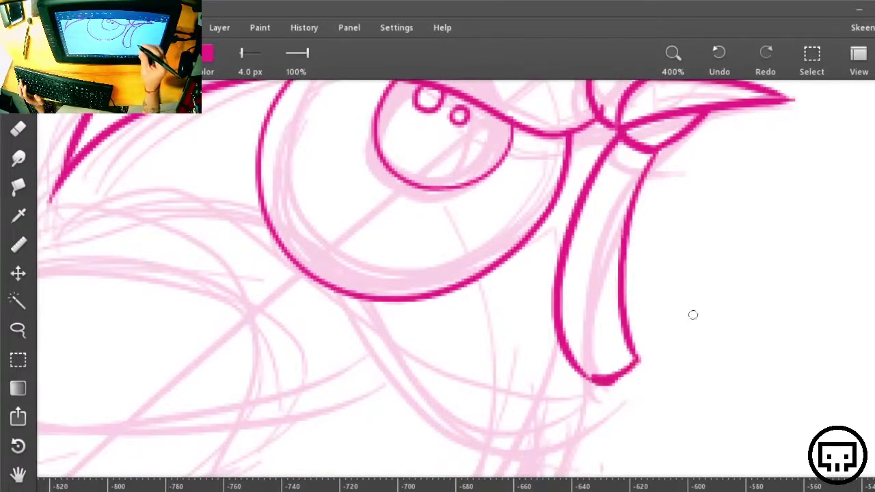
pyautogui.hotkey('ctrl', 'z')
pyautogui.hotkey('ctrl', 'z')
# Step: Draw a long teardrop-shaped throat patch hanging from the lower beak and close its rounded end
pyautogui.moveTo(660, 152)
pyautogui.mouseDown()
pyautogui.moveTo(629, 303)
pyautogui.moveTo(551, 373)
pyautogui.mouseUp()
pyautogui.moveTo(624, 161); pyautogui.dragTo(551, 375)
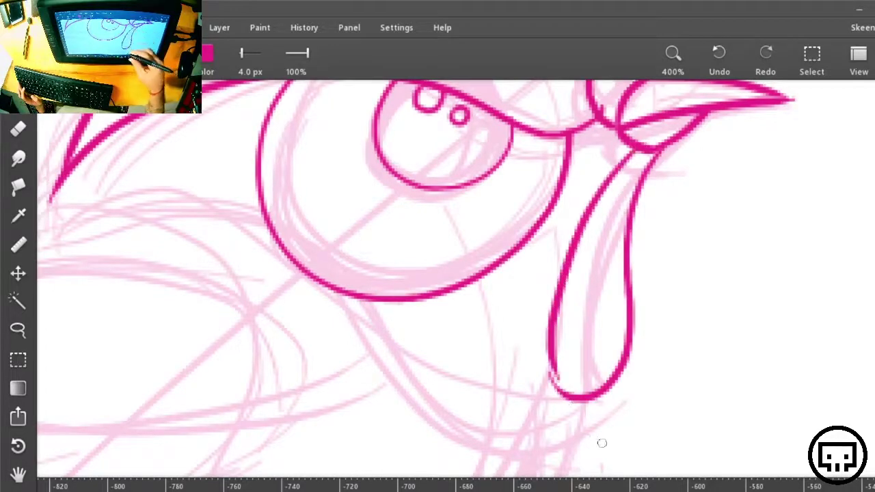
pyautogui.moveTo(550, 377); pyautogui.dragTo(586, 396)
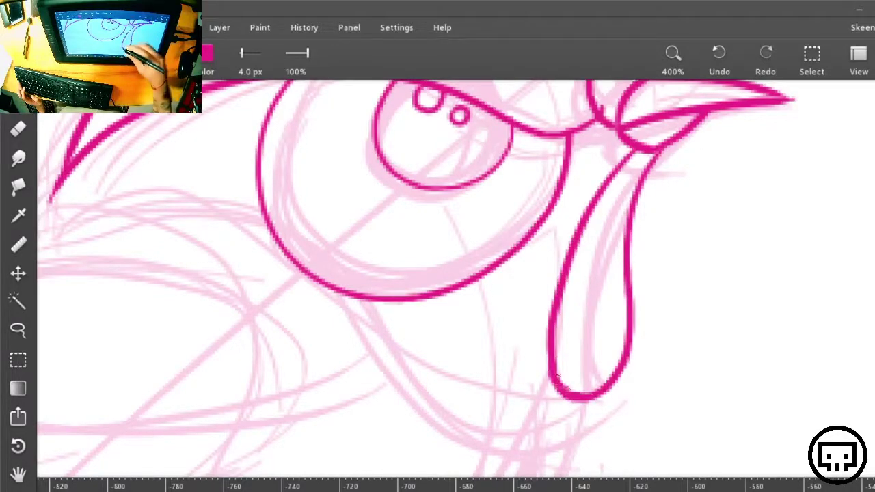
# Step: Draw the head's lower edge from the nape under the cheek to the throat patch, and close the nape's pointed corner
pyautogui.moveTo(497, 386); pyautogui.dragTo(593, 391)
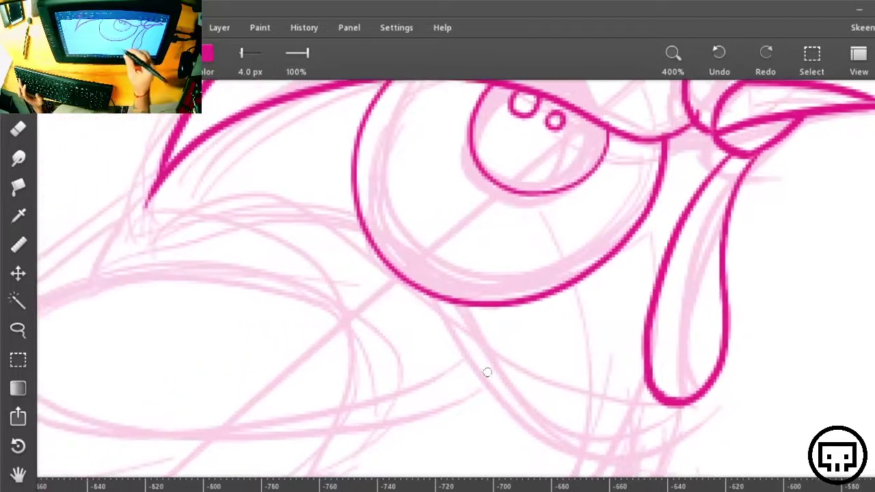
pyautogui.moveTo(135, 239)
pyautogui.mouseDown()
pyautogui.moveTo(596, 433)
pyautogui.moveTo(677, 404)
pyautogui.mouseUp()
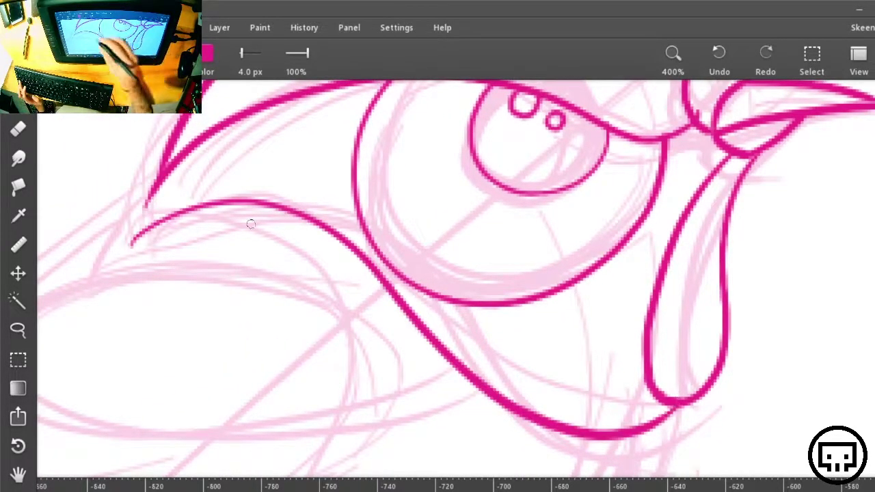
pyautogui.moveTo(173, 158); pyautogui.dragTo(132, 234)
pyautogui.moveTo(677, 375)
pyautogui.mouseDown()
pyautogui.moveTo(595, 436)
pyautogui.moveTo(602, 426)
pyautogui.mouseUp()
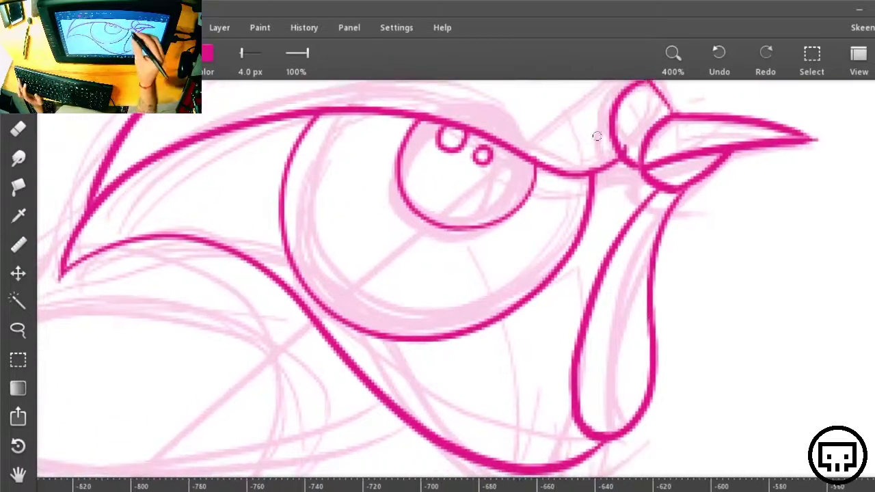
# Step: Reduce the eraser size to 6.5 px and clean up the overshooting lines beside the beak
pyautogui.press('e')
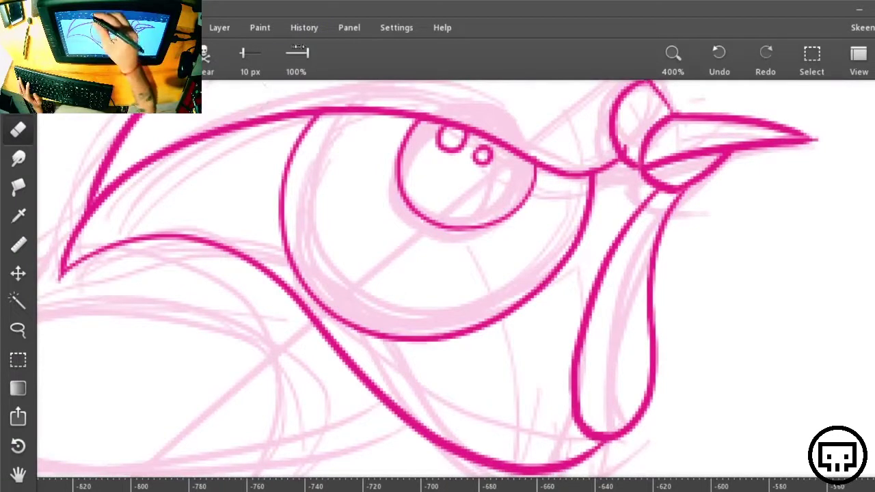
pyautogui.moveTo(240, 52); pyautogui.dragTo(238, 52)
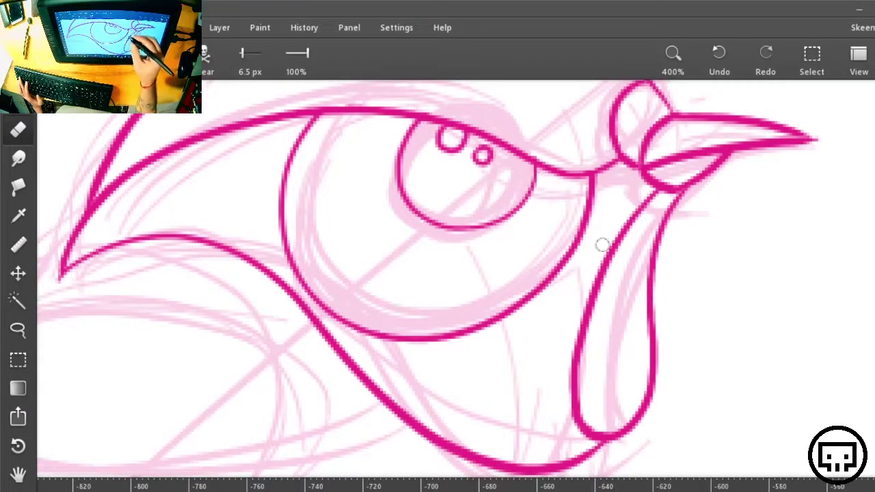
pyautogui.hotkey('ctrl', '-')
pyautogui.hotkey('ctrl', '-')
pyautogui.hotkey('ctrl', '-')
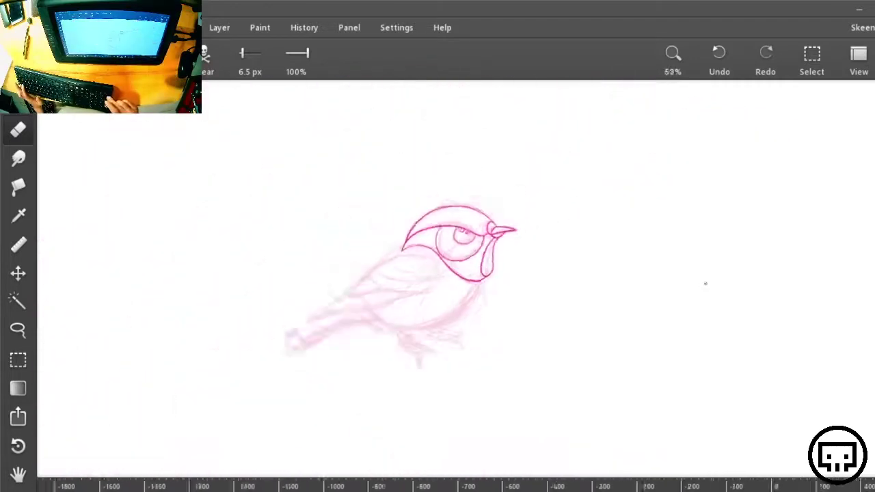
pyautogui.scroll(5, 706, 283)
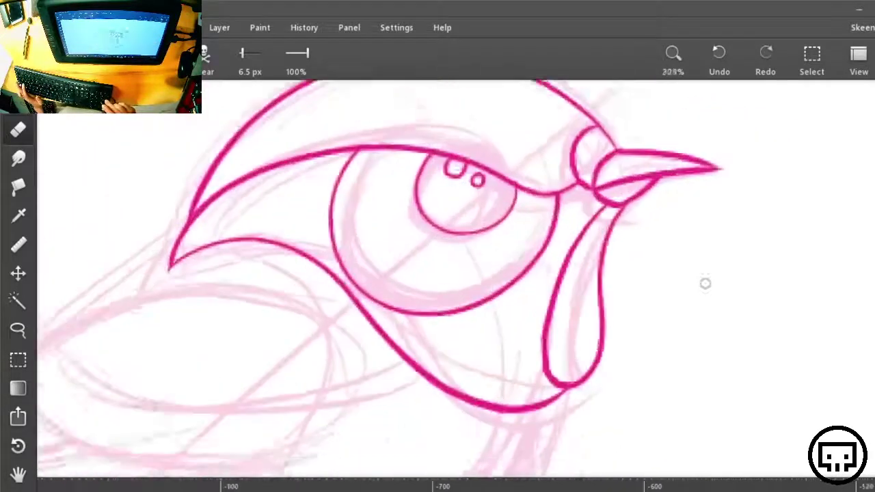
pyautogui.scroll(-5, 706, 283)
pyautogui.scroll(-1, 706, 283)
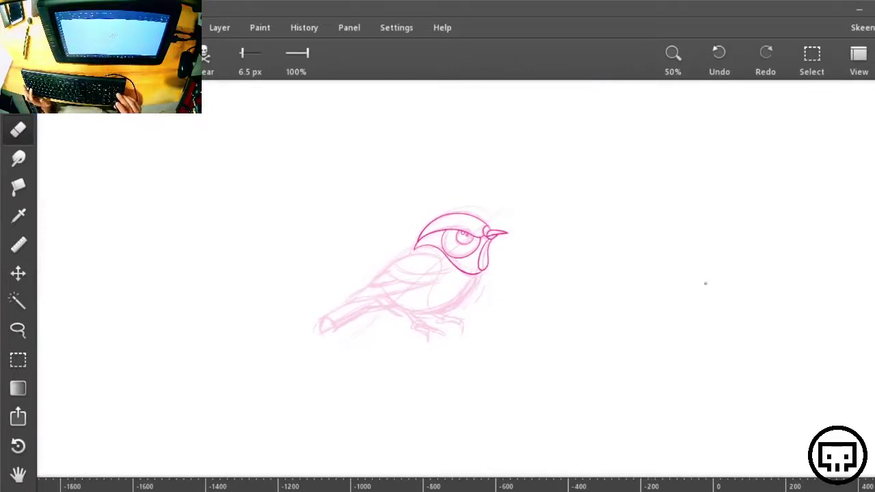
# Step: Draw the wing's upper contour from its pointed rear tip over the shoulder and around the rounded front
pyautogui.scroll(10, 706, 283)
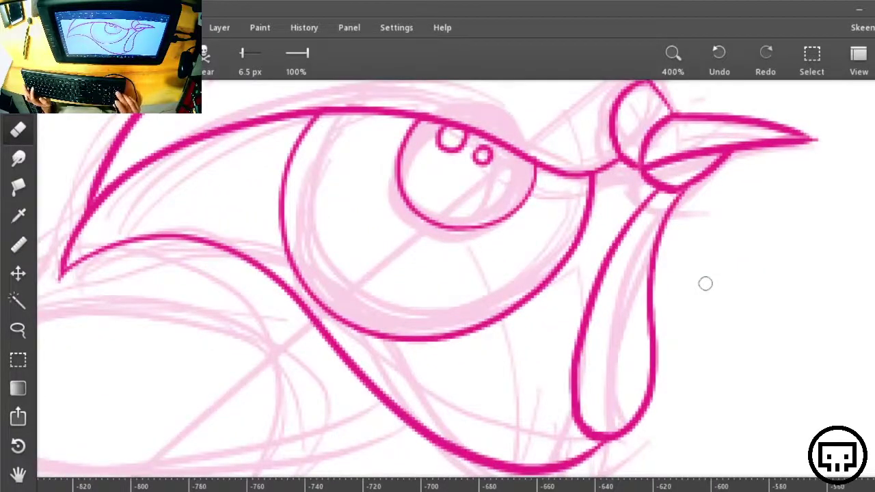
pyautogui.scroll(-8, 706, 283)
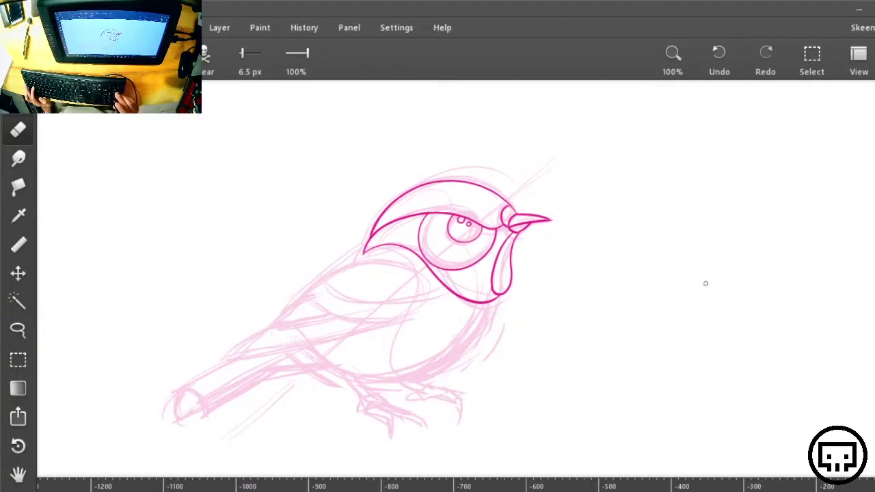
pyautogui.hotkey('ctrl', '+')
pyautogui.moveTo(547, 368)
pyautogui.mouseDown()
pyautogui.moveTo(735, 299)
pyautogui.moveTo(789, 267)
pyautogui.moveTo(742, 278)
pyautogui.moveTo(708, 299)
pyautogui.mouseUp()
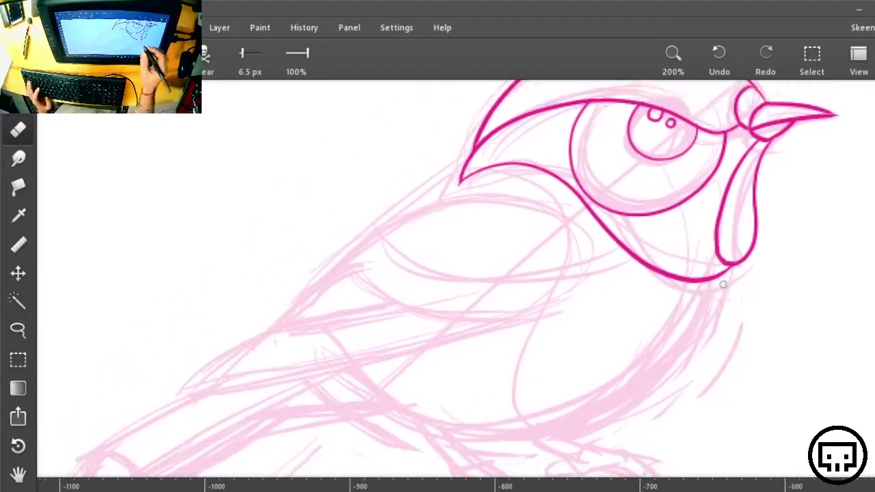
pyautogui.press('v')
pyautogui.hotkey('ctrl', '+')
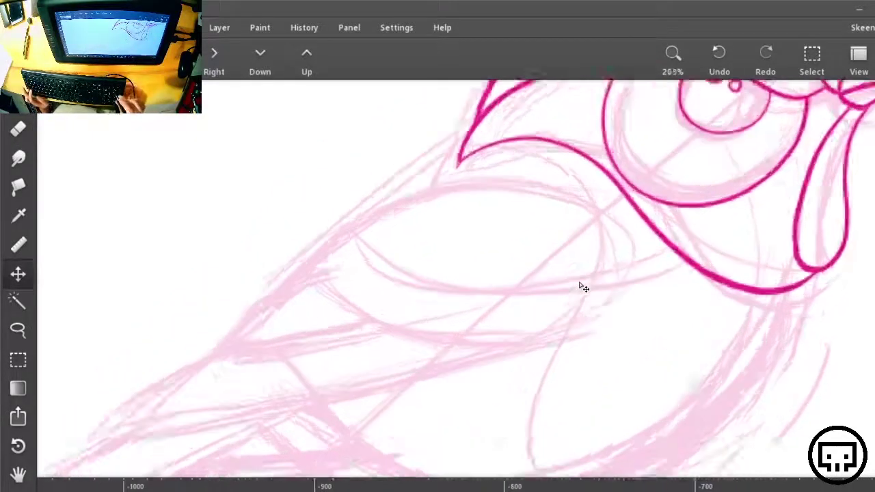
pyautogui.hotkey('ctrl', '+')
pyautogui.moveTo(665, 308); pyautogui.dragTo(610, 296)
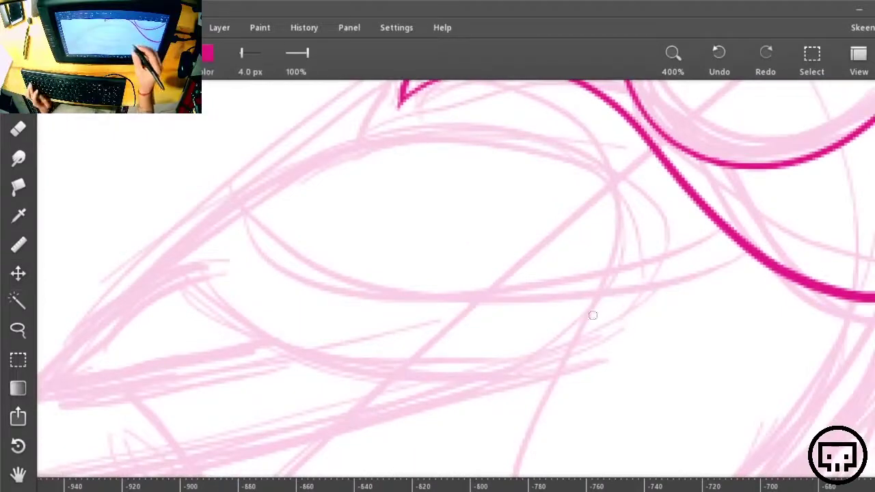
pyautogui.moveTo(530, 332); pyautogui.dragTo(634, 331)
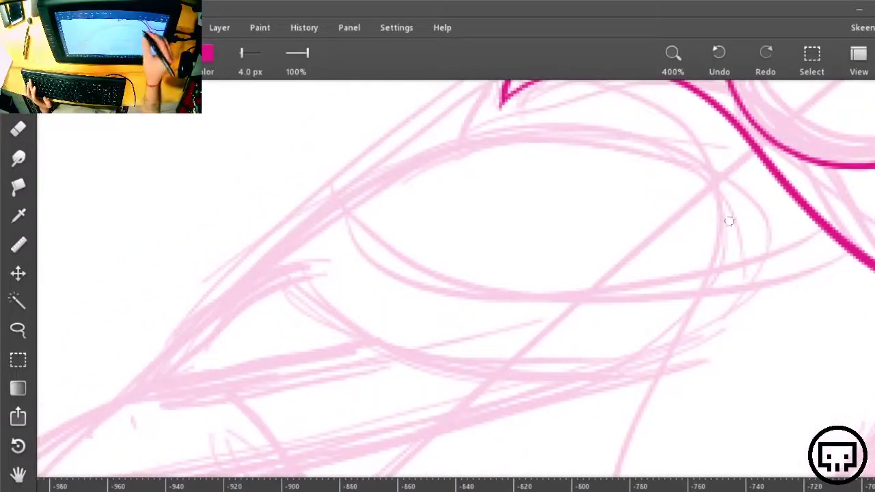
pyautogui.moveTo(130, 398)
pyautogui.mouseDown()
pyautogui.moveTo(185, 331)
pyautogui.moveTo(554, 134)
pyautogui.moveTo(626, 365)
pyautogui.mouseUp()
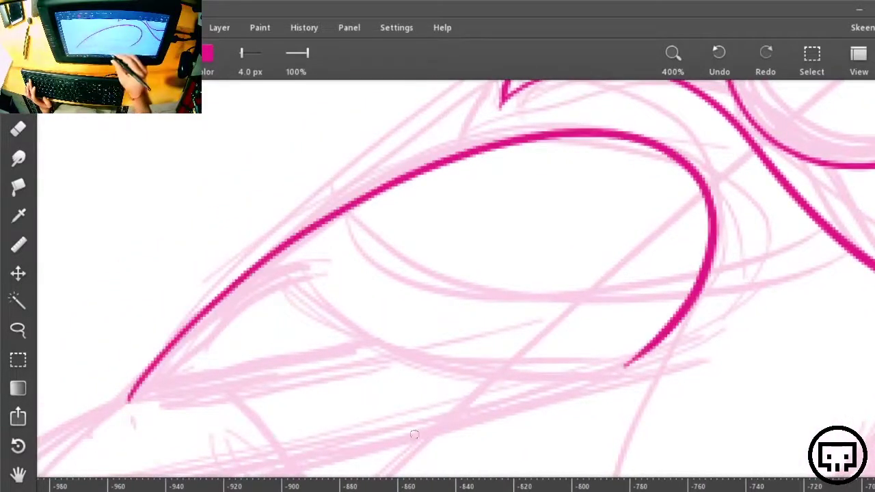
# Step: Draw the shoulder patch's curved lower edge from the upper wing contour across to the wing's rounded front
pyautogui.moveTo(661, 389); pyautogui.dragTo(739, 346)
pyautogui.moveTo(394, 159); pyautogui.dragTo(784, 218)
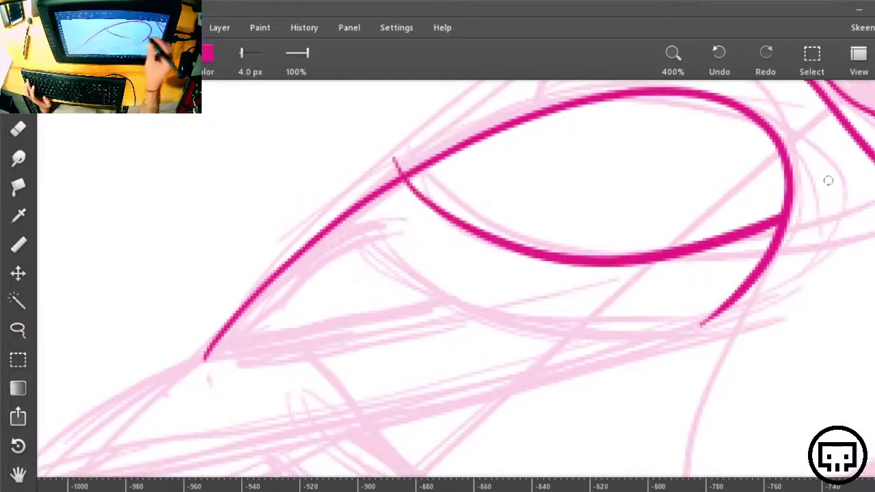
pyautogui.moveTo(783, 326)
pyautogui.mouseDown()
pyautogui.moveTo(479, 419)
pyautogui.moveTo(522, 412)
pyautogui.mouseUp()
pyautogui.hotkey('ctrl', 'z')
pyautogui.moveTo(145, 235)
pyautogui.mouseDown()
pyautogui.moveTo(465, 296)
pyautogui.moveTo(561, 233)
pyautogui.mouseUp()
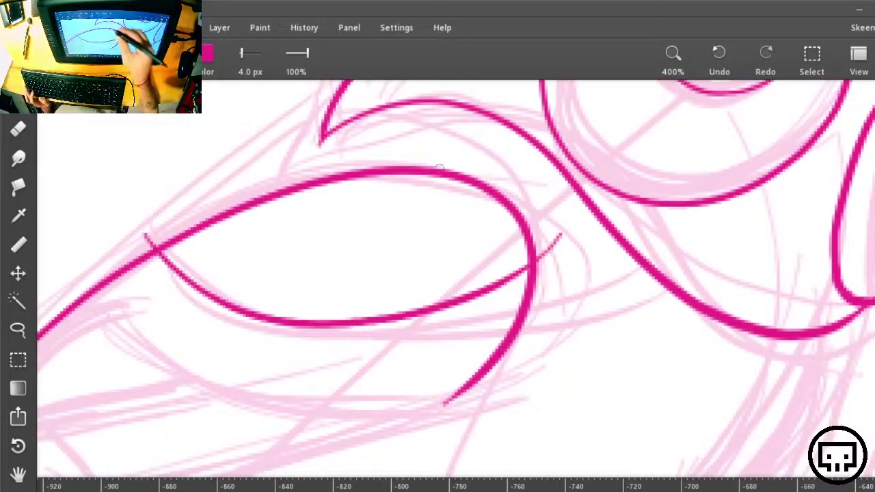
pyautogui.hotkey('ctrl', 'z')
pyautogui.moveTo(154, 255); pyautogui.dragTo(583, 257)
pyautogui.moveTo(543, 406); pyautogui.dragTo(670, 352)
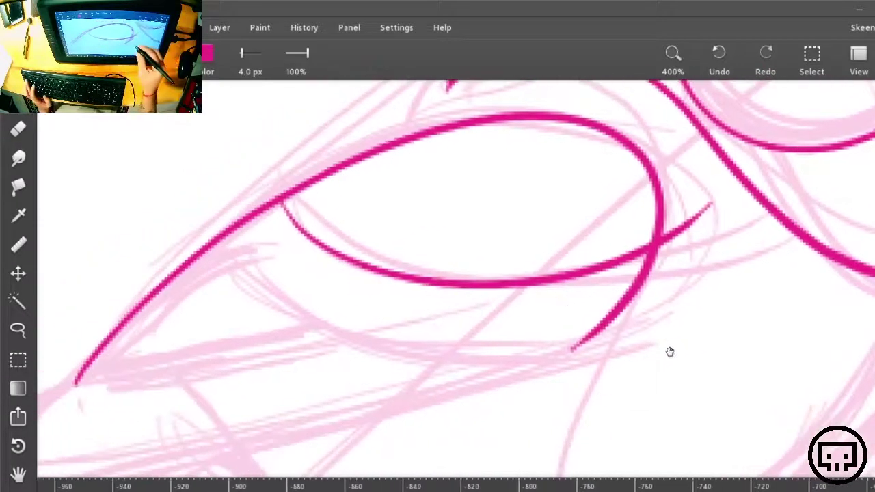
# Step: Erase the overshooting line ends beyond the shoulder patch's lower front corner, leaving a closed shape
pyautogui.moveTo(221, 244)
pyautogui.mouseDown()
pyautogui.moveTo(271, 265)
pyautogui.moveTo(324, 225)
pyautogui.mouseUp()
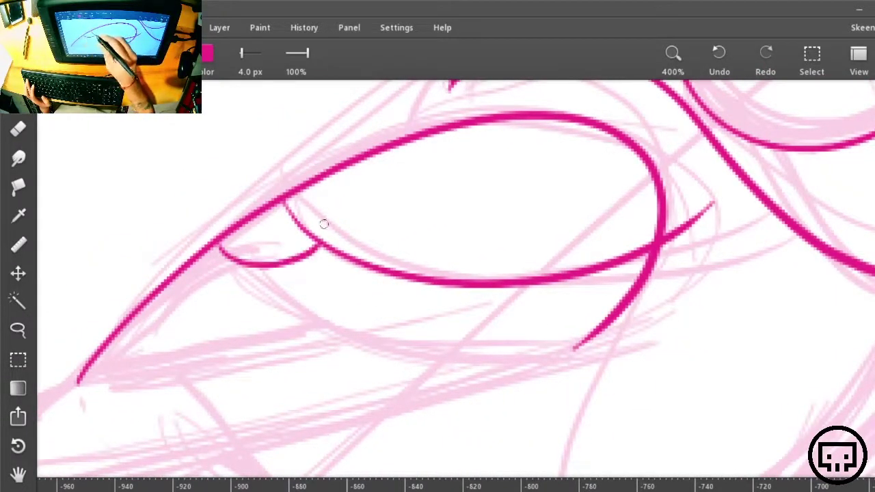
pyautogui.hotkey('ctrl', 'z')
pyautogui.press('e')
pyautogui.moveTo(709, 196)
pyautogui.mouseDown()
pyautogui.moveTo(705, 224)
pyautogui.moveTo(673, 240)
pyautogui.mouseUp()
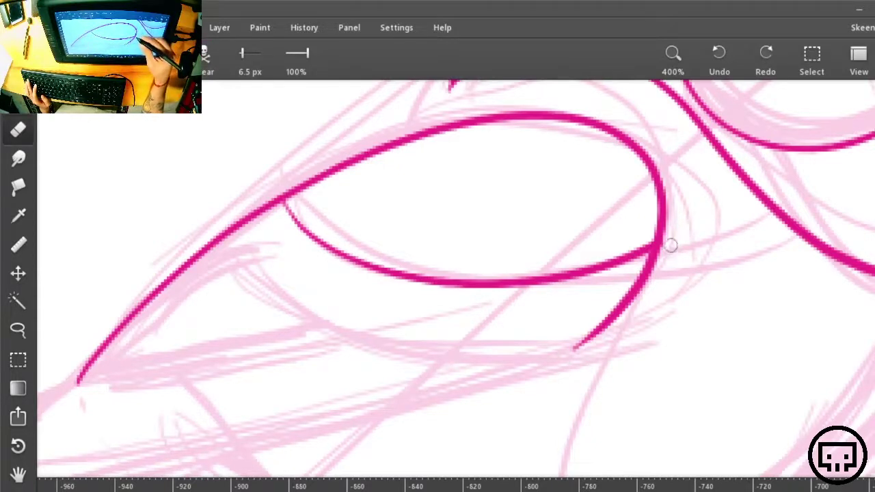
pyautogui.moveTo(376, 401); pyautogui.dragTo(446, 426)
pyautogui.moveTo(666, 364)
pyautogui.mouseDown()
pyautogui.moveTo(739, 315)
pyautogui.moveTo(758, 287)
pyautogui.moveTo(733, 283)
pyautogui.mouseUp()
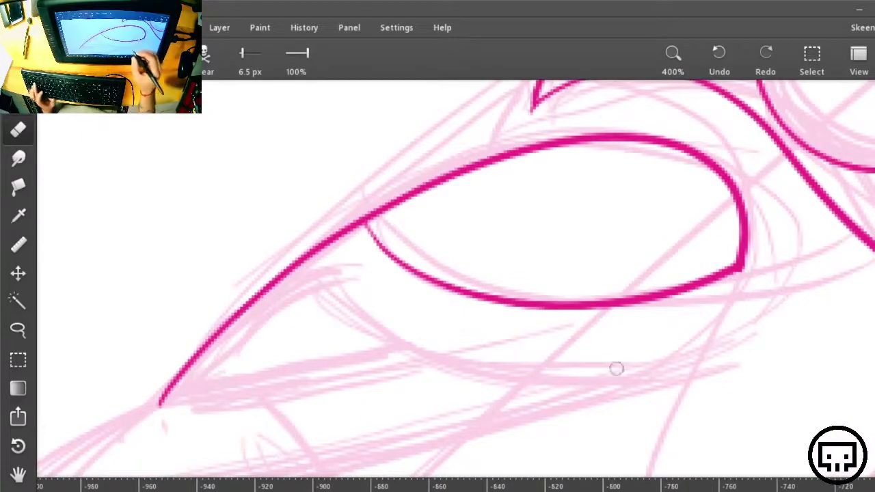
# Step: Draw two overlapping rounded feathers beneath the rear end of the shoulder patch
pyautogui.press('b')
pyautogui.moveTo(298, 267)
pyautogui.mouseDown()
pyautogui.moveTo(341, 282)
pyautogui.moveTo(392, 271)
pyautogui.moveTo(405, 253)
pyautogui.mouseUp()
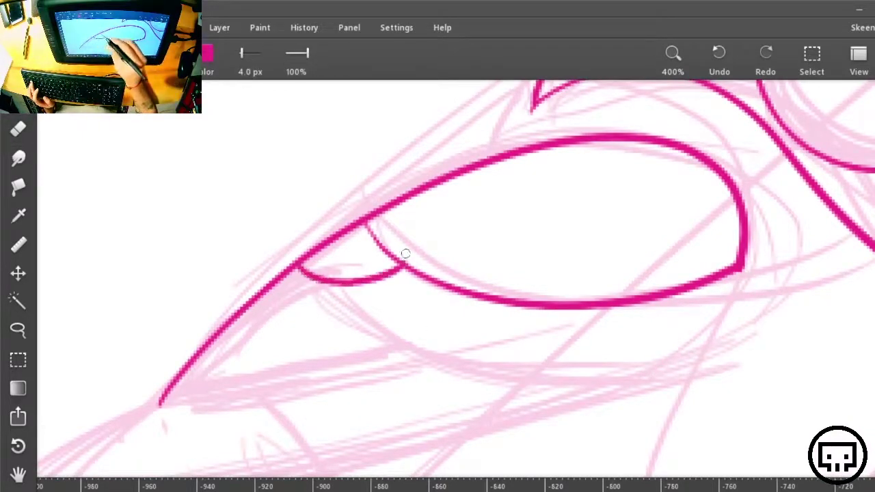
pyautogui.moveTo(330, 283)
pyautogui.mouseDown()
pyautogui.moveTo(347, 304)
pyautogui.moveTo(378, 317)
pyautogui.moveTo(446, 294)
pyautogui.mouseUp()
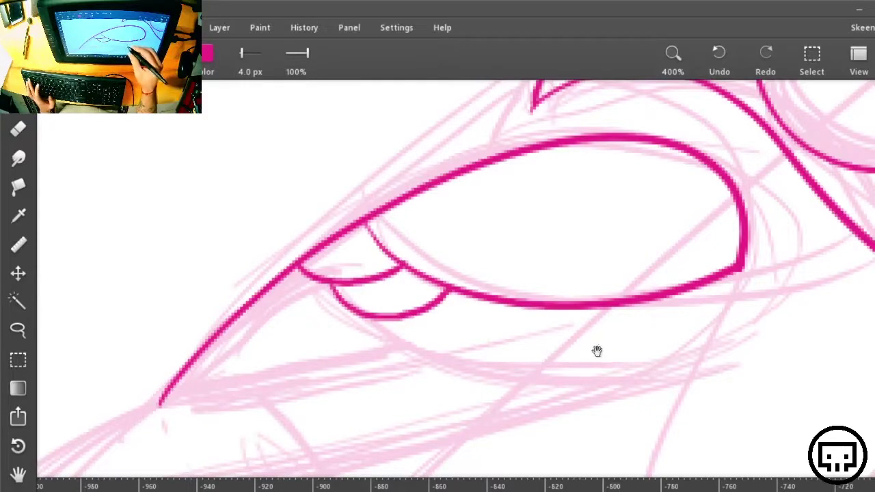
# Step: Rotate the canvas about half a turn and add three more overlapping rounded feathers along the shoulder patch's lower edge
pyautogui.hotkey('shift', 'space')
pyautogui.moveTo(586, 357)
pyautogui.mouseDown()
pyautogui.moveTo(655, 326)
pyautogui.moveTo(497, 123)
pyautogui.moveTo(374, 196)
pyautogui.mouseUp()
pyautogui.moveTo(588, 193)
pyautogui.mouseDown()
pyautogui.moveTo(600, 297)
pyautogui.moveTo(416, 383)
pyautogui.mouseUp()
pyautogui.press('space')
pyautogui.moveTo(408, 348); pyautogui.dragTo(418, 319)
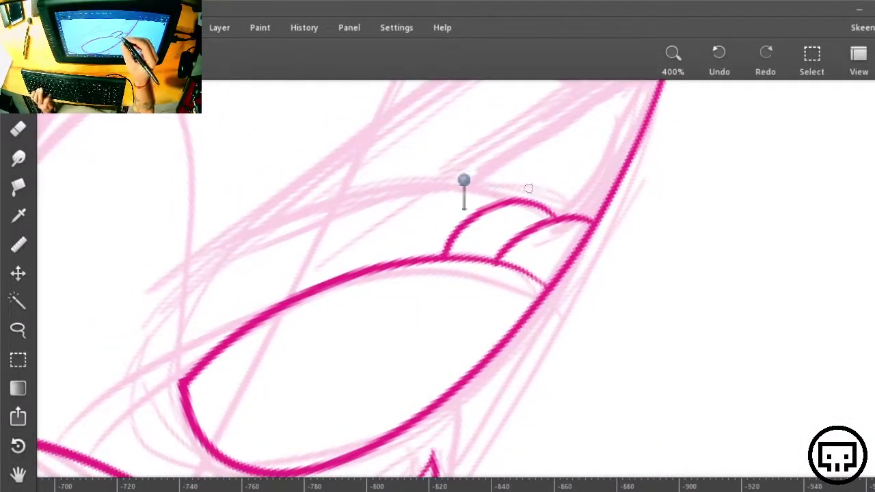
pyautogui.moveTo(488, 197)
pyautogui.mouseDown()
pyautogui.moveTo(435, 206)
pyautogui.moveTo(401, 259)
pyautogui.mouseUp()
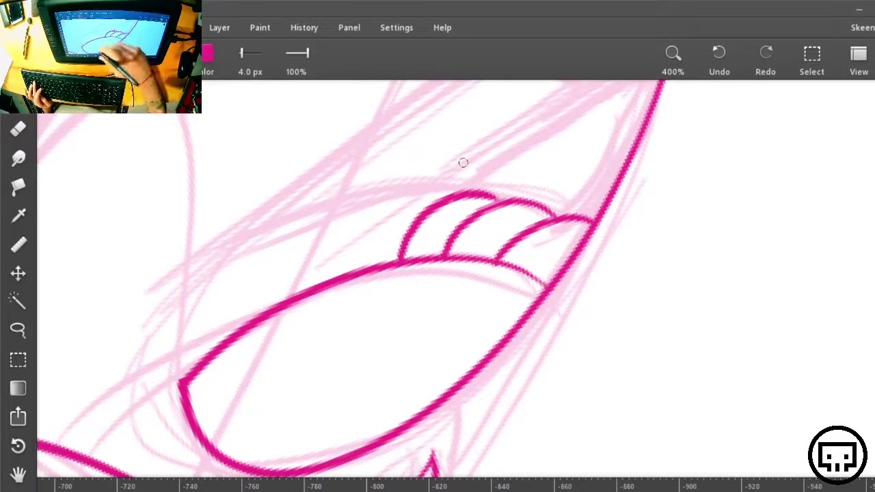
pyautogui.moveTo(442, 193)
pyautogui.mouseDown()
pyautogui.moveTo(382, 208)
pyautogui.moveTo(353, 237)
pyautogui.moveTo(343, 272)
pyautogui.mouseUp()
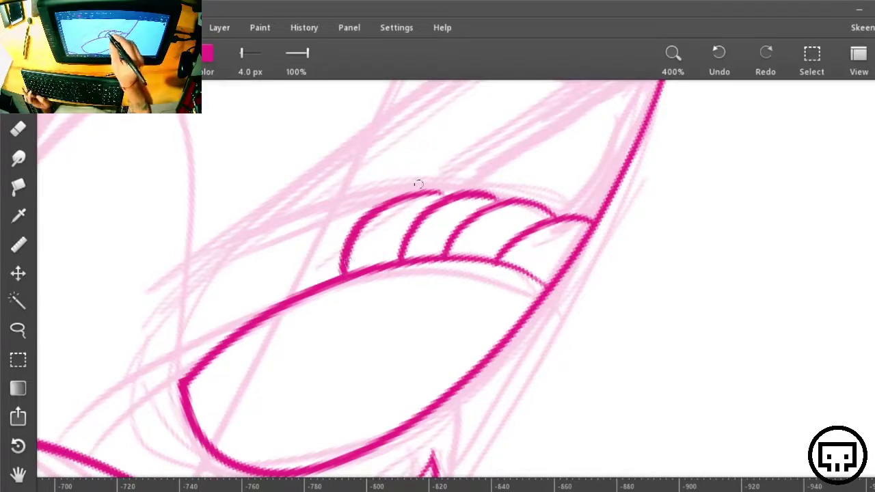
pyautogui.hotkey('ctrl', 'z')
pyautogui.moveTo(451, 194)
pyautogui.mouseDown()
pyautogui.moveTo(417, 193)
pyautogui.moveTo(386, 206)
pyautogui.moveTo(365, 228)
pyautogui.moveTo(350, 277)
pyautogui.mouseUp()
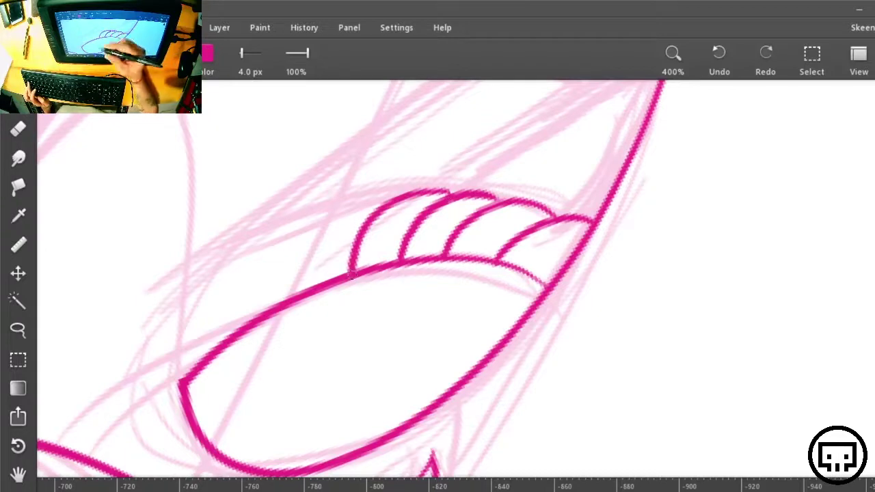
pyautogui.moveTo(286, 294)
pyautogui.mouseDown()
pyautogui.moveTo(316, 194)
pyautogui.moveTo(416, 109)
pyautogui.moveTo(472, 105)
pyautogui.mouseUp()
pyautogui.hotkey('ctrl', 'z')
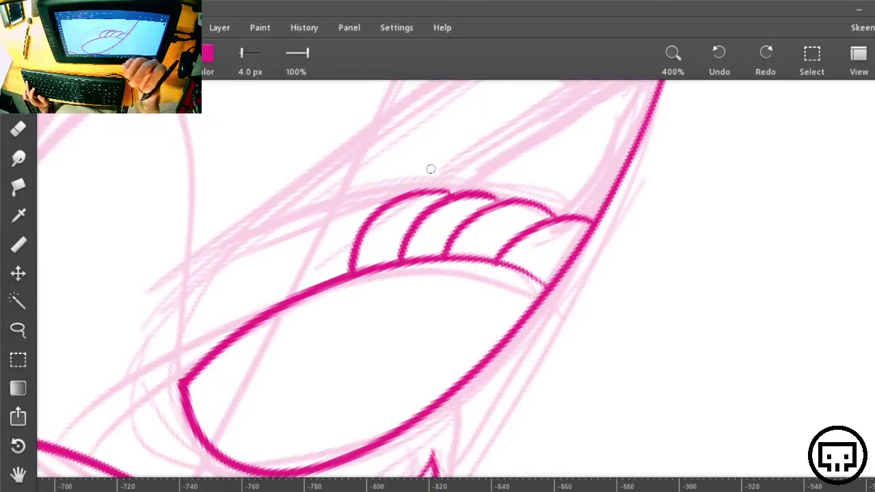
pyautogui.moveTo(412, 310); pyautogui.dragTo(552, 295)
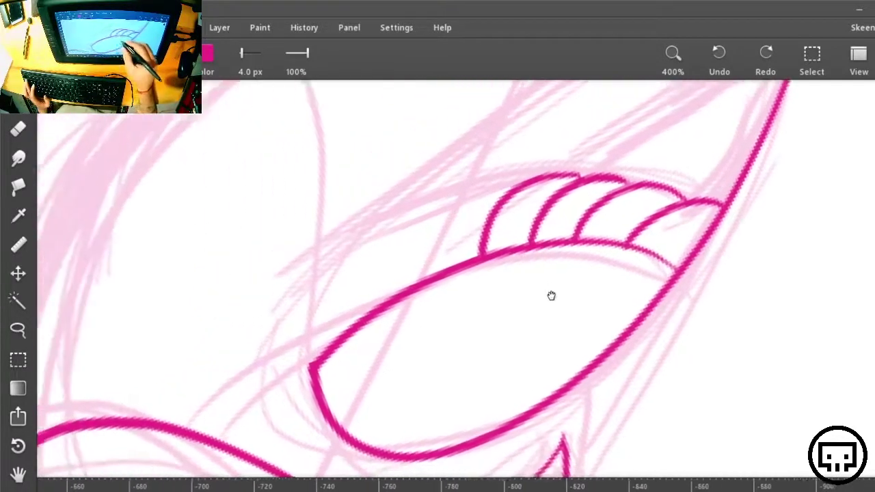
pyautogui.moveTo(524, 180)
pyautogui.mouseDown()
pyautogui.moveTo(473, 195)
pyautogui.moveTo(449, 219)
pyautogui.moveTo(437, 240)
pyautogui.moveTo(437, 286)
pyautogui.mouseUp()
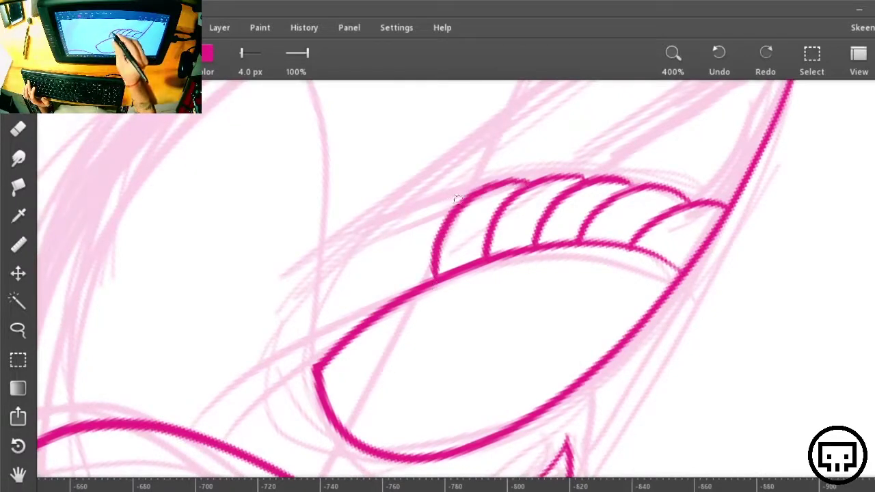
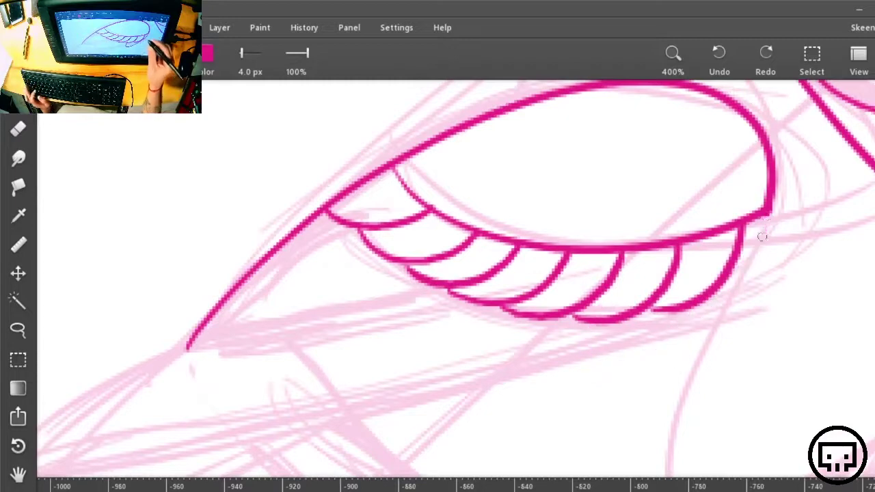
# Step: Draw two larger rounded feathers beneath the scalloped row, starting the first at the shoulder patch's front corner
pyautogui.moveTo(766, 216)
pyautogui.mouseDown()
pyautogui.moveTo(621, 389)
pyautogui.moveTo(617, 323)
pyautogui.mouseUp()
pyautogui.hotkey('ctrl', 'z')
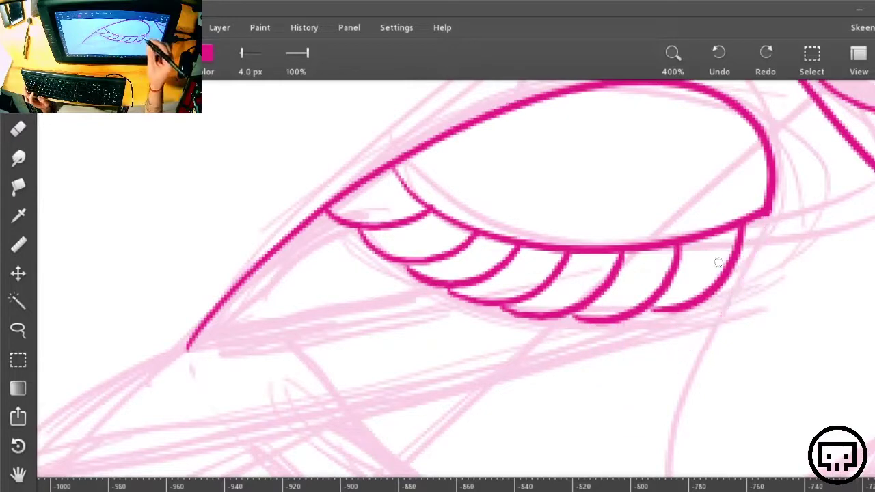
pyautogui.moveTo(524, 368)
pyautogui.mouseDown()
pyautogui.moveTo(756, 264)
pyautogui.moveTo(777, 212)
pyautogui.moveTo(730, 284)
pyautogui.moveTo(694, 311)
pyautogui.mouseUp()
pyautogui.hotkey('ctrl', 'z')
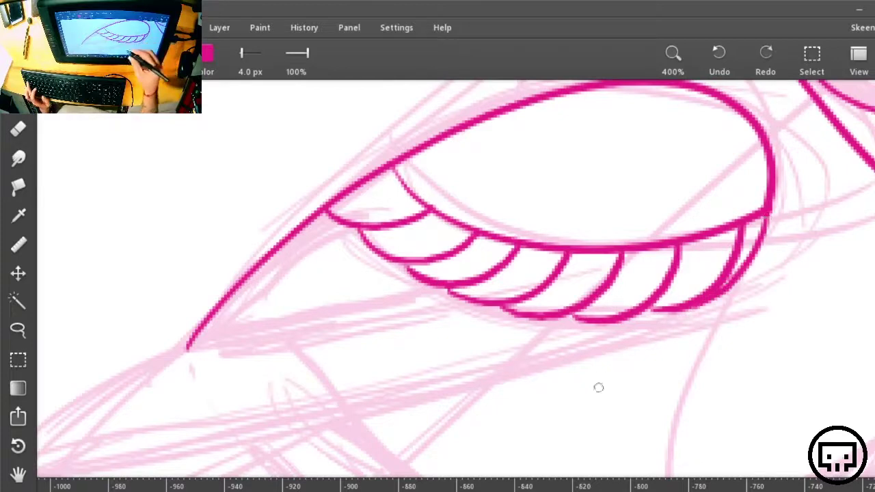
pyautogui.hotkey('ctrl', 'z')
pyautogui.moveTo(767, 218)
pyautogui.mouseDown()
pyautogui.moveTo(742, 276)
pyautogui.moveTo(621, 358)
pyautogui.moveTo(618, 323)
pyautogui.mouseUp()
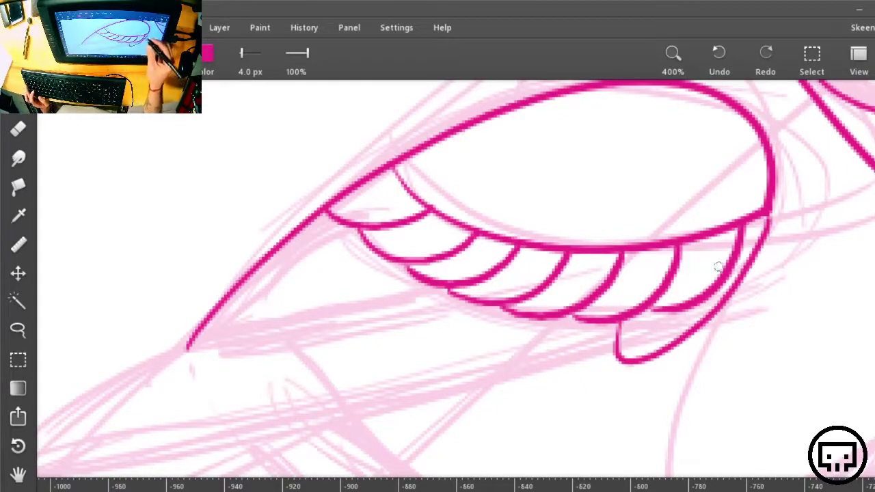
pyautogui.moveTo(614, 357)
pyautogui.mouseDown()
pyautogui.moveTo(506, 352)
pyautogui.moveTo(547, 312)
pyautogui.mouseUp()
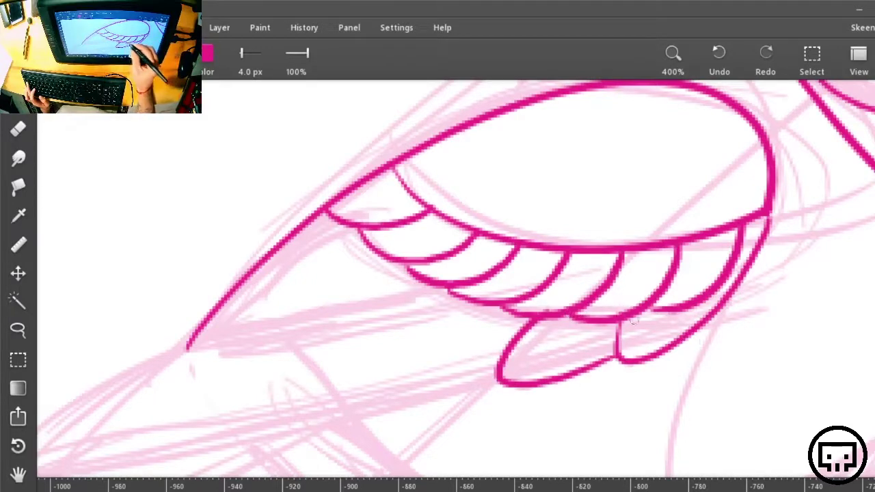
# Step: Close the pointed rear feather group with a curved lower edge and fill it with flowing lines converging at its tip
pyautogui.moveTo(604, 328); pyautogui.dragTo(791, 309)
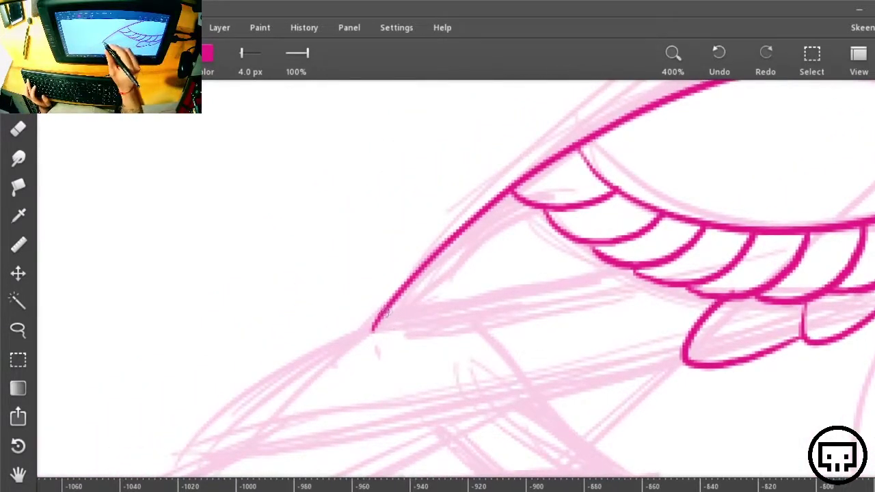
pyautogui.moveTo(373, 332)
pyautogui.mouseDown()
pyautogui.moveTo(509, 312)
pyautogui.moveTo(643, 277)
pyautogui.mouseUp()
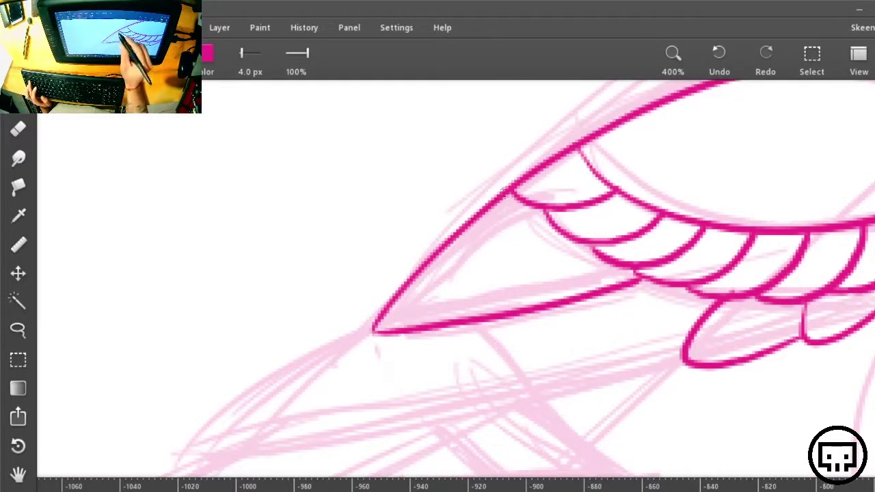
pyautogui.moveTo(413, 280); pyautogui.dragTo(575, 233)
pyautogui.hotkey('ctrl', 'z')
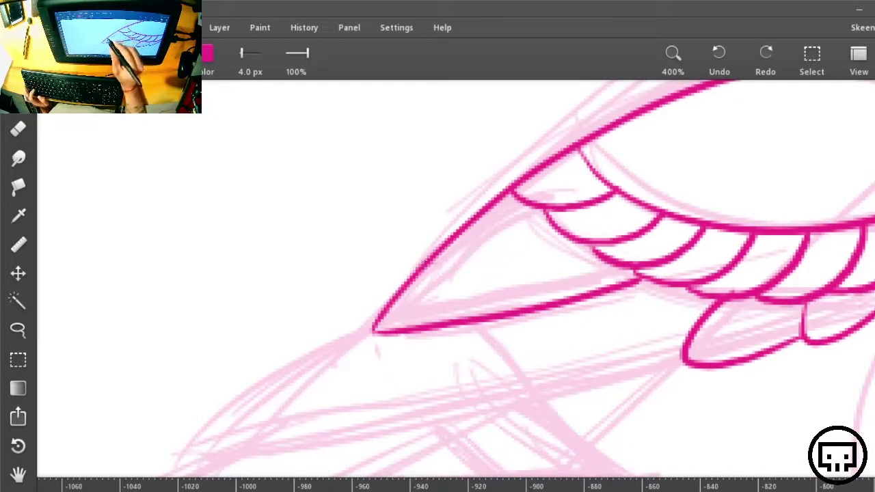
pyautogui.moveTo(421, 267)
pyautogui.mouseDown()
pyautogui.moveTo(557, 223)
pyautogui.moveTo(410, 286)
pyautogui.mouseUp()
pyautogui.hotkey('ctrl', 'z')
pyautogui.moveTo(583, 245)
pyautogui.mouseDown()
pyautogui.moveTo(407, 303)
pyautogui.moveTo(390, 315)
pyautogui.mouseUp()
pyautogui.moveTo(597, 258)
pyautogui.mouseDown()
pyautogui.moveTo(535, 287)
pyautogui.moveTo(372, 334)
pyautogui.mouseUp()
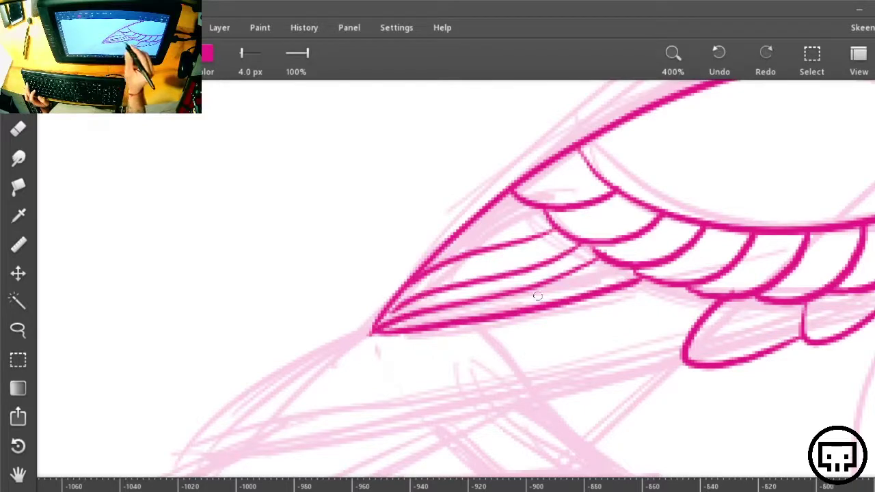
pyautogui.moveTo(431, 318)
pyautogui.mouseDown()
pyautogui.moveTo(549, 291)
pyautogui.moveTo(628, 257)
pyautogui.mouseUp()
pyautogui.moveTo(562, 298); pyautogui.dragTo(657, 270)
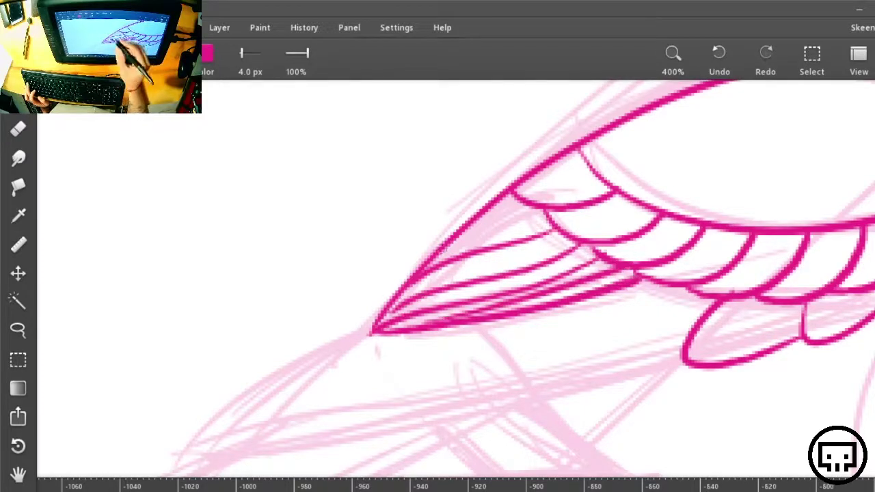
pyautogui.moveTo(407, 303); pyautogui.dragTo(376, 324)
# Step: Outline the long pointed flight-feather section below the rear group and fill it with roughly parallel feather lines
pyautogui.moveTo(461, 396)
pyautogui.mouseDown()
pyautogui.moveTo(592, 315)
pyautogui.moveTo(560, 308)
pyautogui.mouseUp()
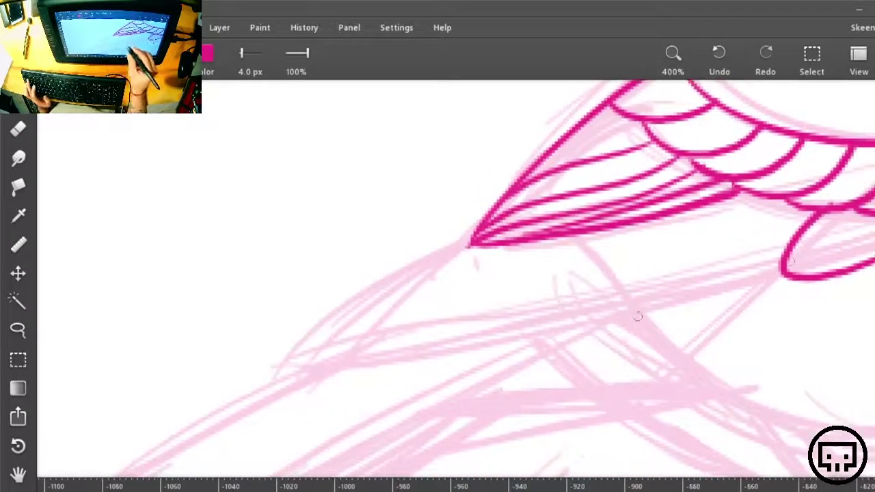
pyautogui.moveTo(778, 268)
pyautogui.mouseDown()
pyautogui.moveTo(517, 333)
pyautogui.moveTo(308, 363)
pyautogui.mouseUp()
pyautogui.moveTo(474, 246); pyautogui.dragTo(312, 366)
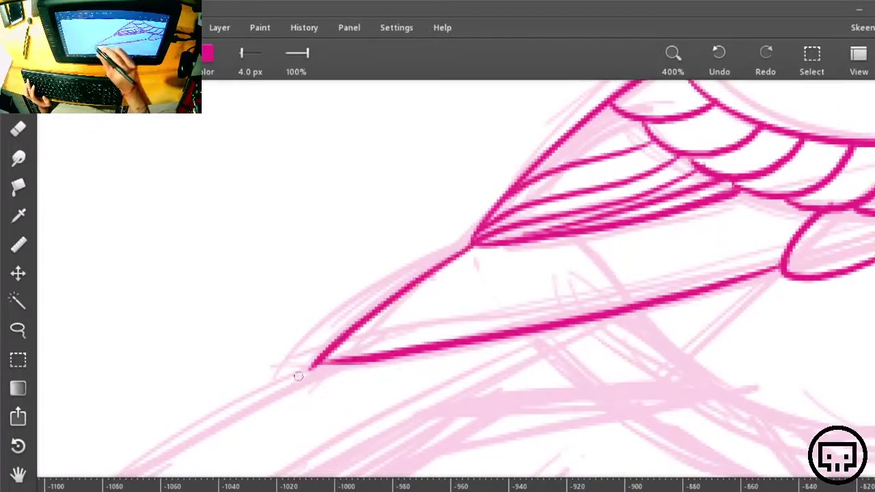
pyautogui.moveTo(759, 197); pyautogui.dragTo(429, 282)
pyautogui.moveTo(784, 203); pyautogui.dragTo(393, 302)
pyautogui.moveTo(807, 212)
pyautogui.mouseDown()
pyautogui.moveTo(726, 241)
pyautogui.moveTo(363, 327)
pyautogui.moveTo(742, 254)
pyautogui.moveTo(342, 355)
pyautogui.mouseUp()
pyautogui.moveTo(573, 393); pyautogui.dragTo(486, 362)
pyautogui.press('e')
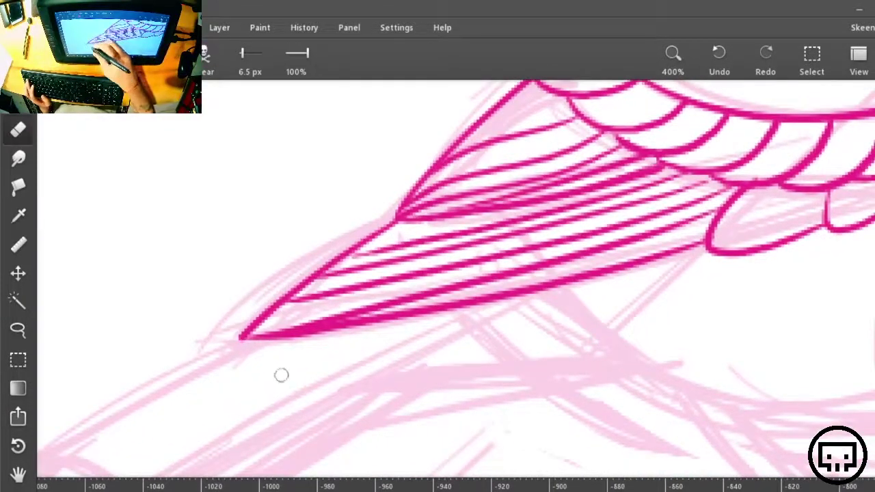
# Step: Outline the tail with two long straight lines extending from the wing's rear and a rounded end joining them, using the 4.0 px brush
pyautogui.moveTo(577, 406); pyautogui.dragTo(641, 303)
pyautogui.press('b')
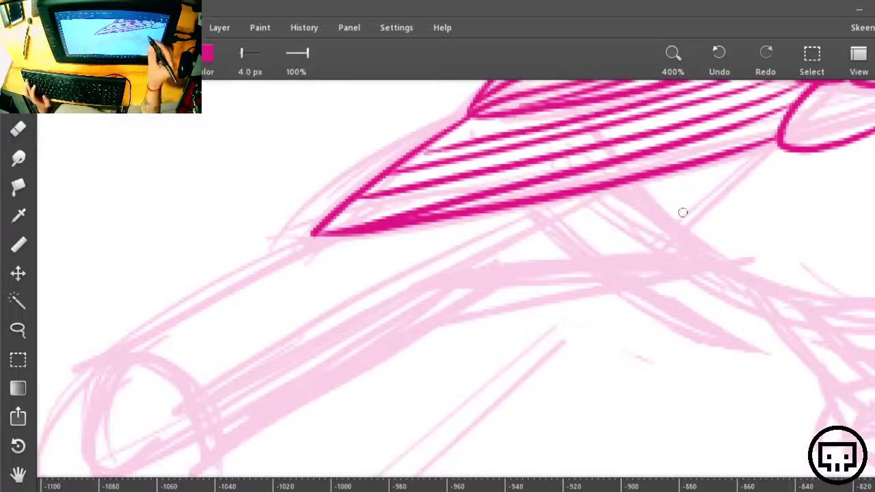
pyautogui.moveTo(432, 328); pyautogui.dragTo(488, 297)
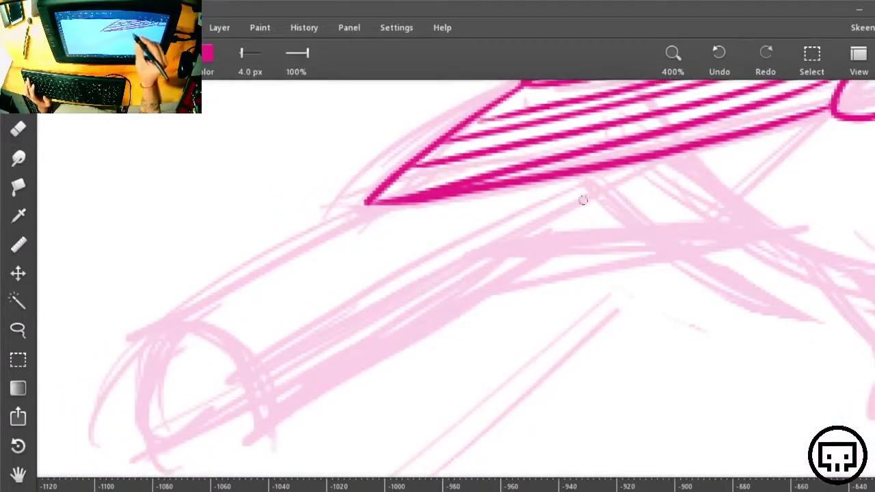
pyautogui.hotkey('ctrl', '-')
pyautogui.hotkey('ctrl', '-')
pyautogui.hotkey('ctrl', '-')
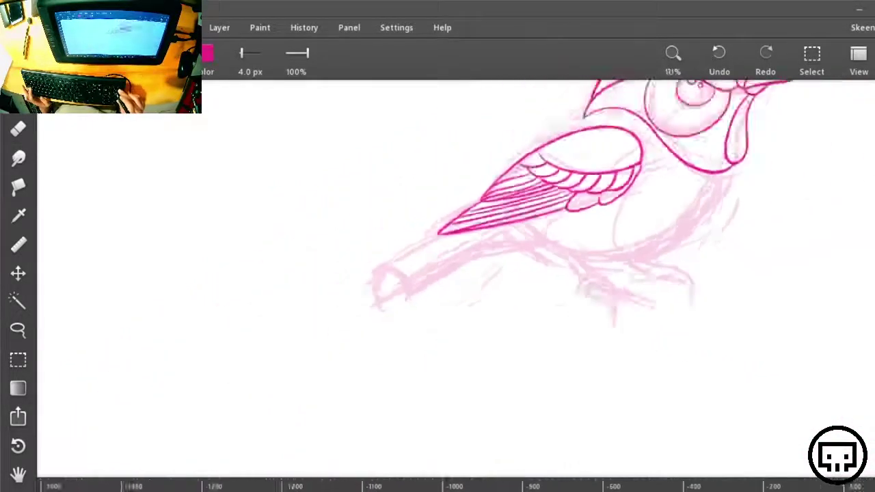
pyautogui.hotkey('ctrl', '+')
pyautogui.scroll(5, 571, 310)
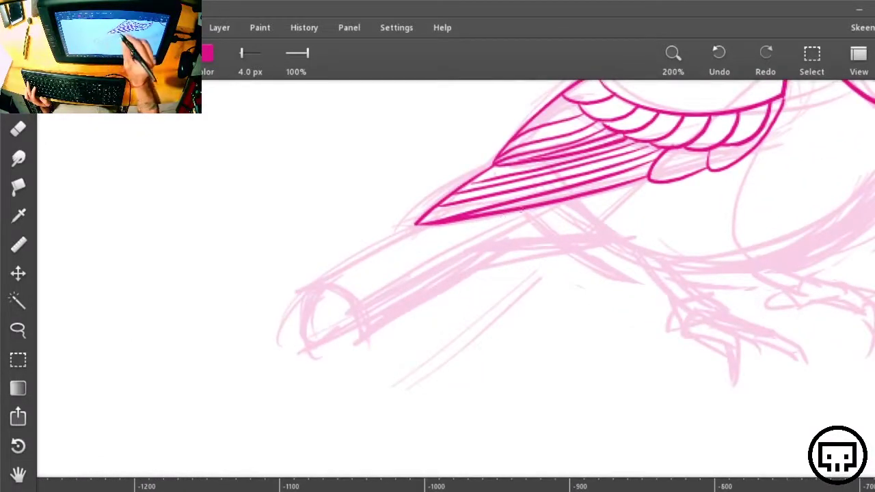
pyautogui.moveTo(518, 214); pyautogui.dragTo(327, 324)
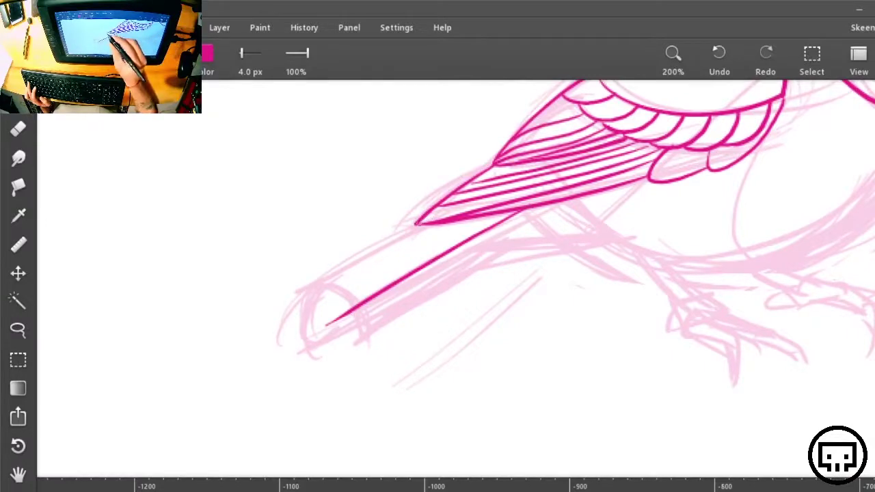
pyautogui.moveTo(415, 226)
pyautogui.mouseDown()
pyautogui.moveTo(280, 312)
pyautogui.moveTo(350, 311)
pyautogui.mouseUp()
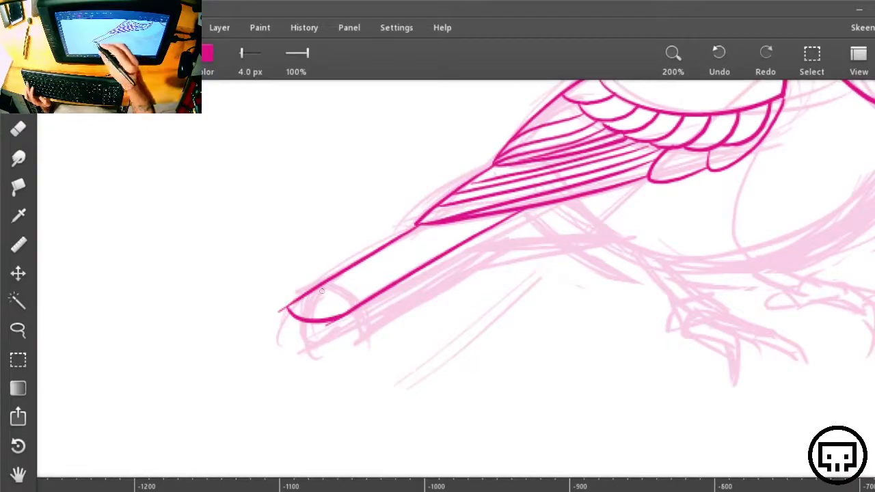
# Step: Erase the stray line ends around the tail's rounded tip with the 6.5 px eraser
pyautogui.hotkey('ctrl', '+')
pyautogui.hotkey('ctrl', '+')
pyautogui.moveTo(373, 364); pyautogui.dragTo(702, 170)
pyautogui.press('e')
pyautogui.moveTo(65, 333); pyautogui.dragTo(93, 240)
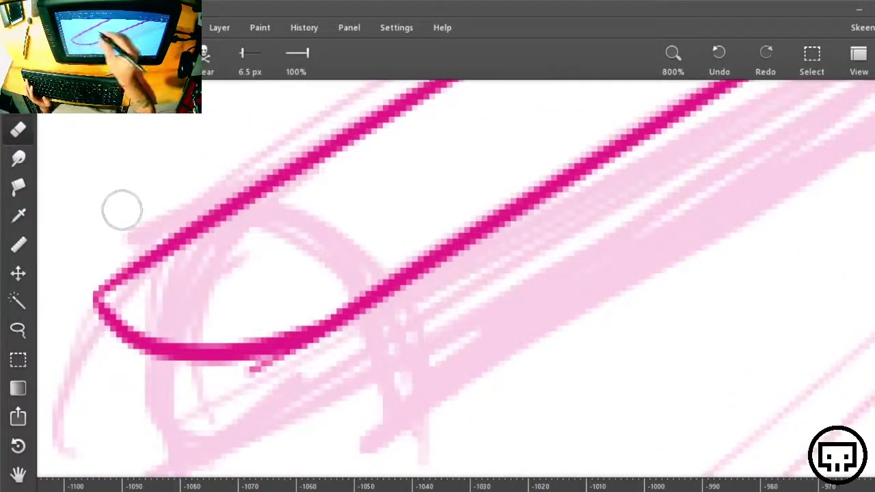
pyautogui.moveTo(249, 396); pyautogui.dragTo(268, 373)
pyautogui.press('b')
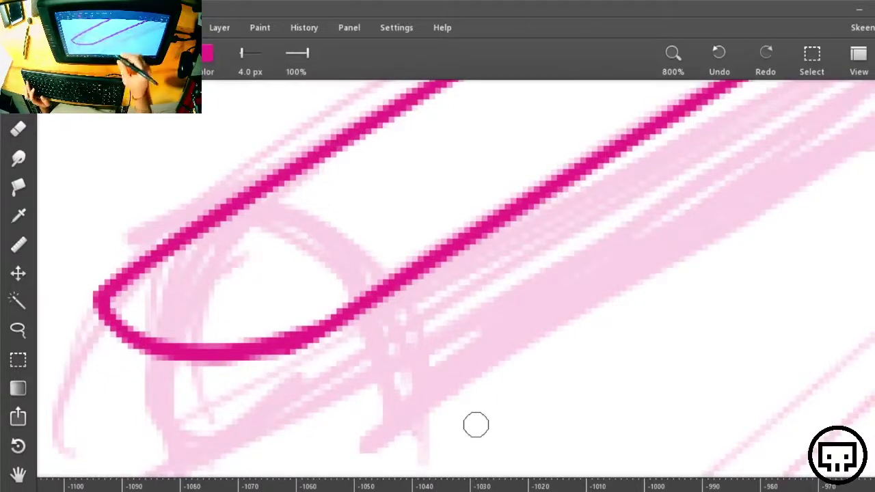
pyautogui.scroll(-1, 477, 424)
pyautogui.hotkey('ctrl', '-')
pyautogui.hotkey('ctrl', '-')
pyautogui.moveTo(589, 249)
pyautogui.mouseDown()
pyautogui.moveTo(471, 316)
pyautogui.moveTo(433, 374)
pyautogui.mouseUp()
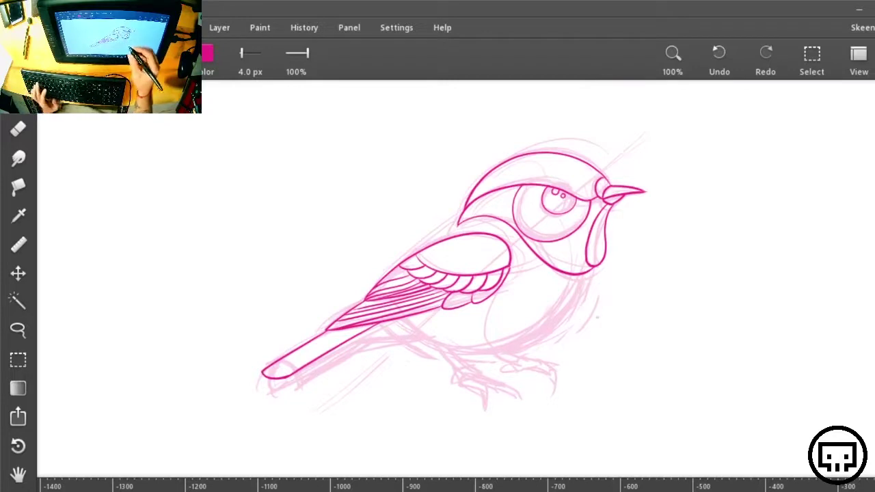
pyautogui.press('r')
pyautogui.moveTo(581, 365); pyautogui.dragTo(354, 193)
pyautogui.moveTo(642, 237); pyautogui.dragTo(567, 297)
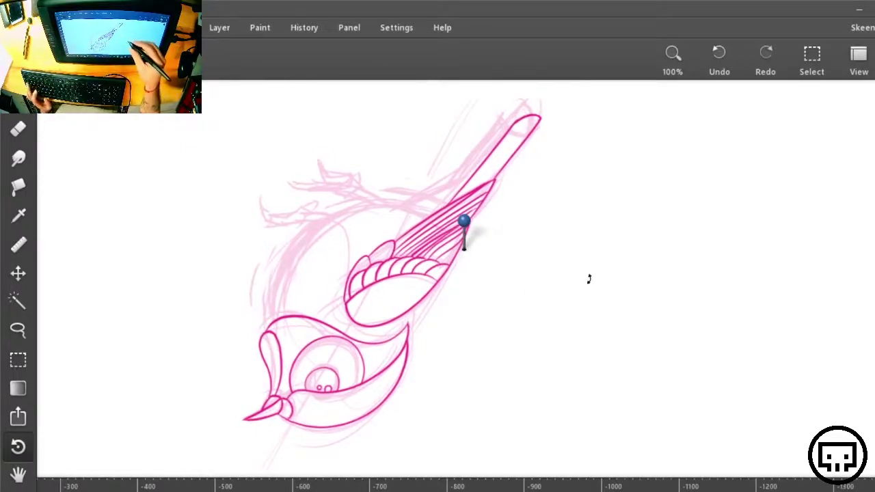
pyautogui.moveTo(584, 287)
pyautogui.mouseDown()
pyautogui.moveTo(582, 338)
pyautogui.moveTo(383, 246)
pyautogui.moveTo(391, 219)
pyautogui.moveTo(714, 290)
pyautogui.moveTo(540, 280)
pyautogui.mouseUp()
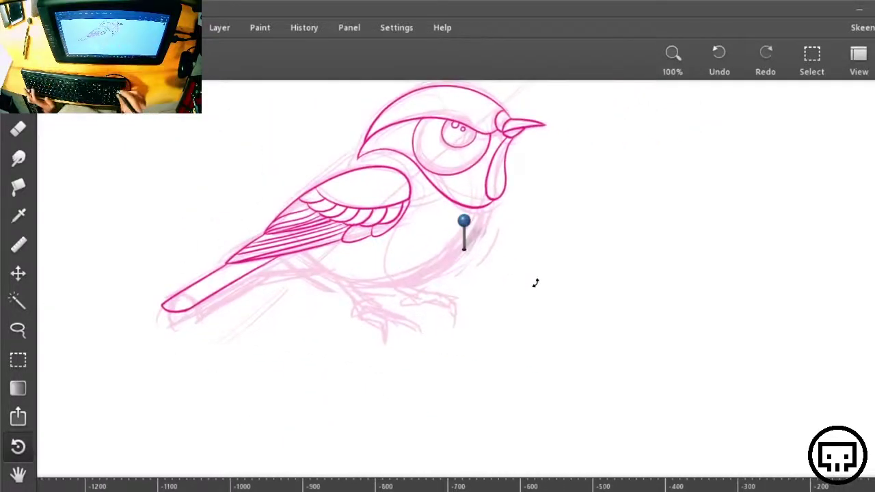
pyautogui.moveTo(513, 329)
pyautogui.mouseDown()
pyautogui.moveTo(508, 342)
pyautogui.moveTo(568, 324)
pyautogui.moveTo(195, 289)
pyautogui.mouseUp()
# Step: Try inking the belly curve from the wing's lower edge to the throat with two strokes, and undo both
pyautogui.hotkey('ctrl', '+')
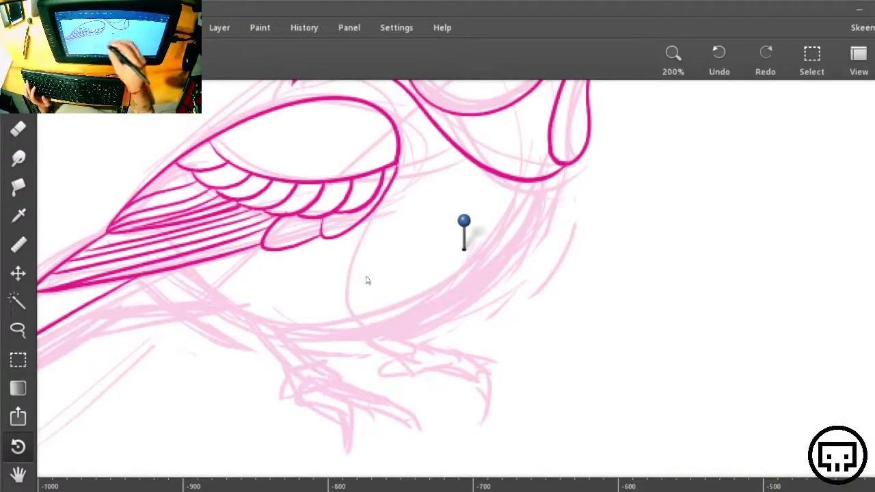
pyautogui.click(18, 100)
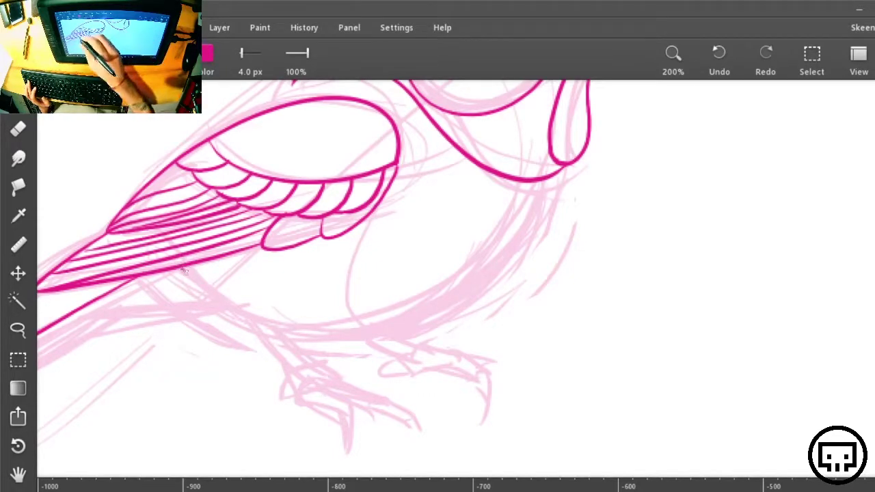
pyautogui.moveTo(183, 271)
pyautogui.mouseDown()
pyautogui.moveTo(270, 318)
pyautogui.moveTo(339, 328)
pyautogui.moveTo(439, 310)
pyautogui.moveTo(516, 252)
pyautogui.moveTo(552, 179)
pyautogui.mouseUp()
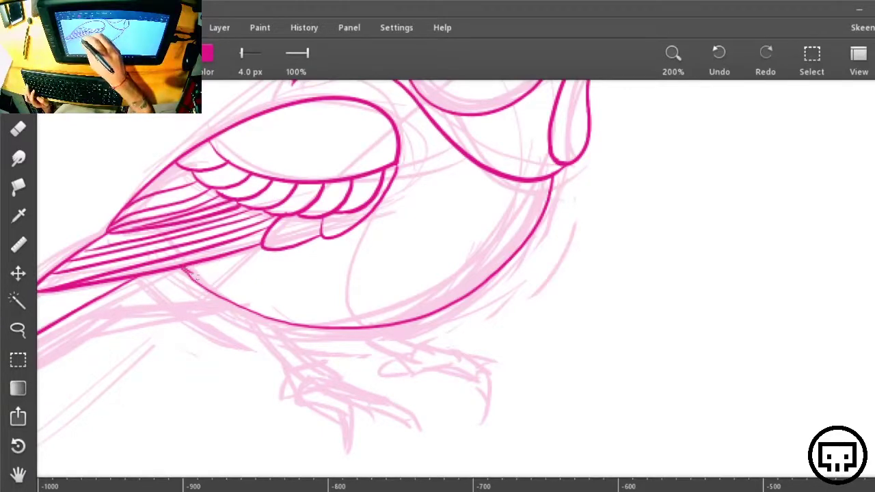
pyautogui.moveTo(193, 275)
pyautogui.mouseDown()
pyautogui.moveTo(307, 314)
pyautogui.moveTo(379, 311)
pyautogui.moveTo(486, 262)
pyautogui.moveTo(555, 186)
pyautogui.mouseUp()
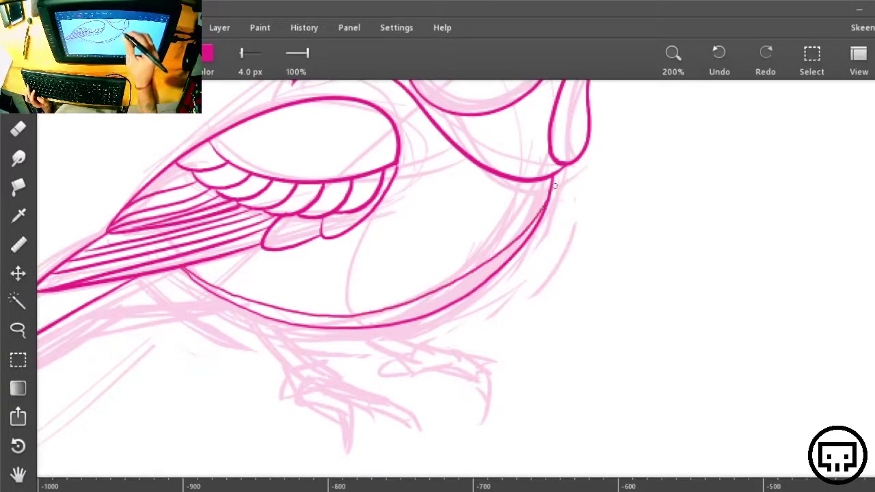
pyautogui.hotkey('ctrl', 'z')
pyautogui.hotkey('ctrl', 'z')
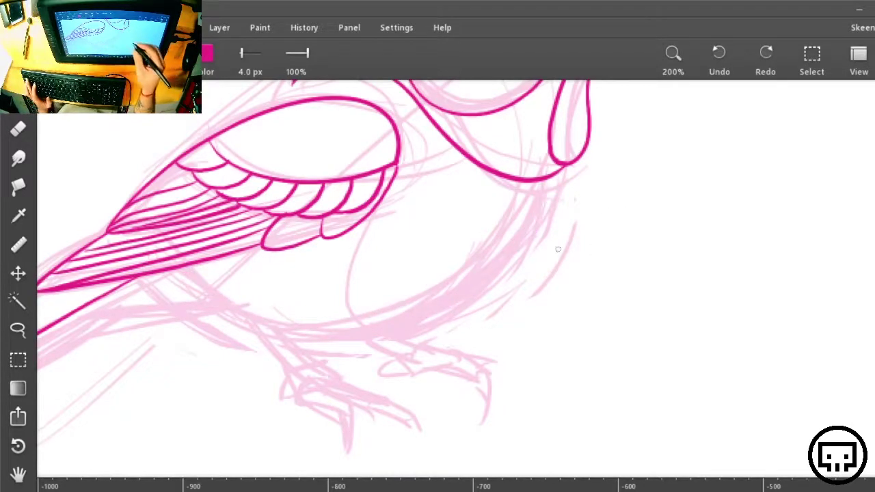
# Step: Rotate the canvas about half a turn and ink the belly as one smooth curve from the flight feathers to the throat
pyautogui.hotkey('shift', 'space')
pyautogui.moveTo(483, 299); pyautogui.dragTo(400, 380)
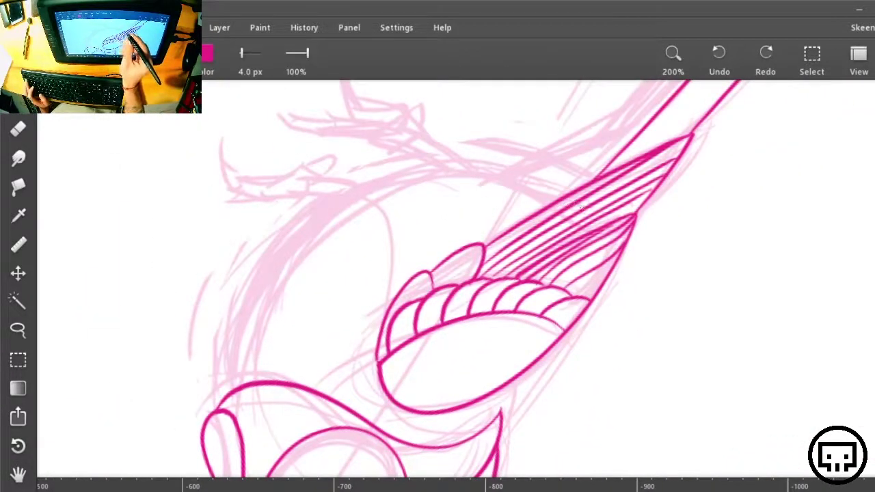
pyautogui.moveTo(581, 208)
pyautogui.mouseDown()
pyautogui.moveTo(386, 176)
pyautogui.moveTo(233, 410)
pyautogui.mouseUp()
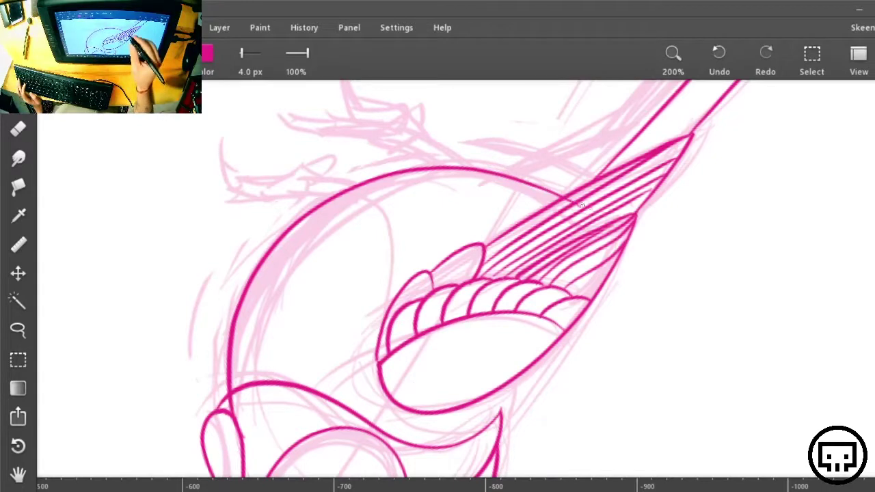
# Step: Reduce the eraser to 3.6 px and trim the belly line's overshooting ends inside the wing and the throat patch
pyautogui.click(26, 136)
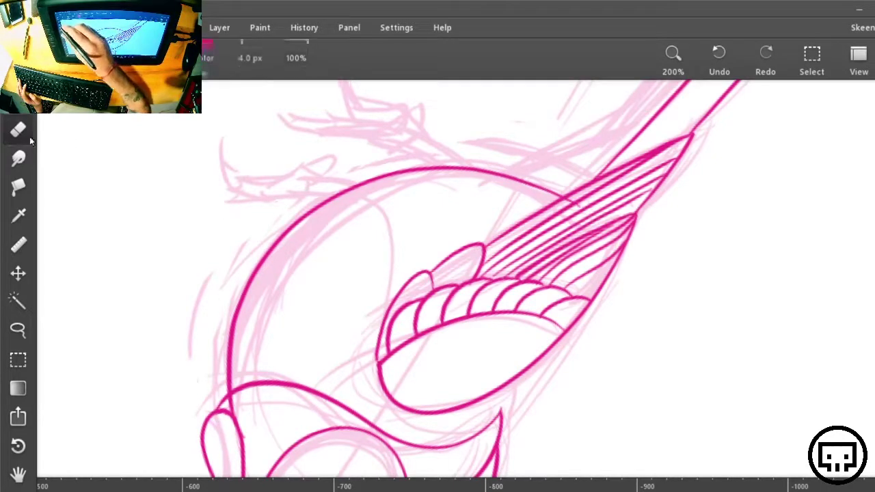
pyautogui.moveTo(249, 49); pyautogui.dragTo(221, 49)
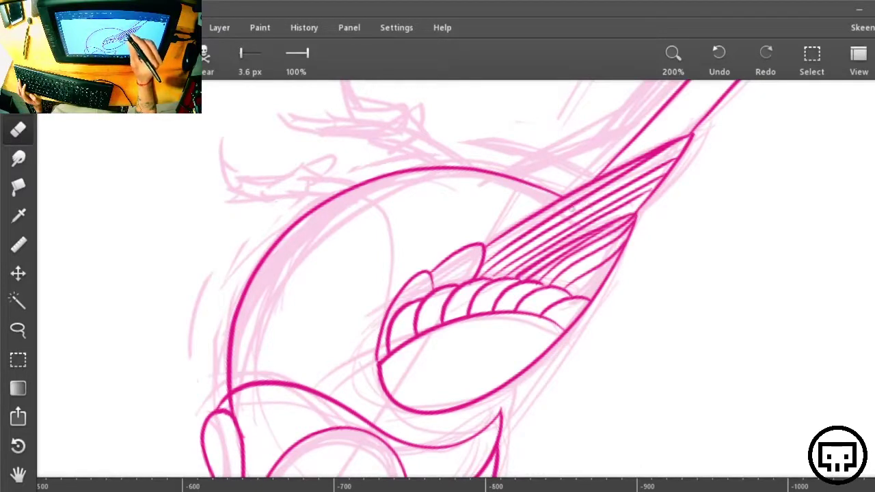
pyautogui.moveTo(474, 354); pyautogui.dragTo(500, 211)
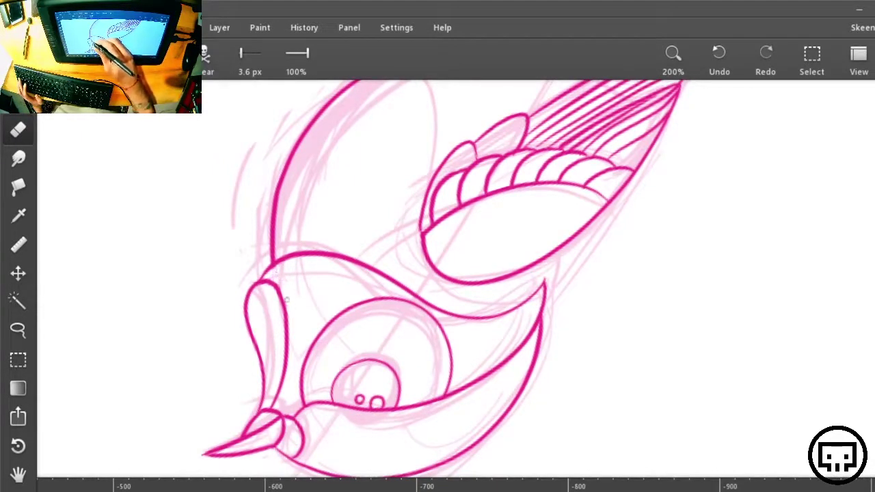
pyautogui.moveTo(537, 211); pyautogui.dragTo(348, 342)
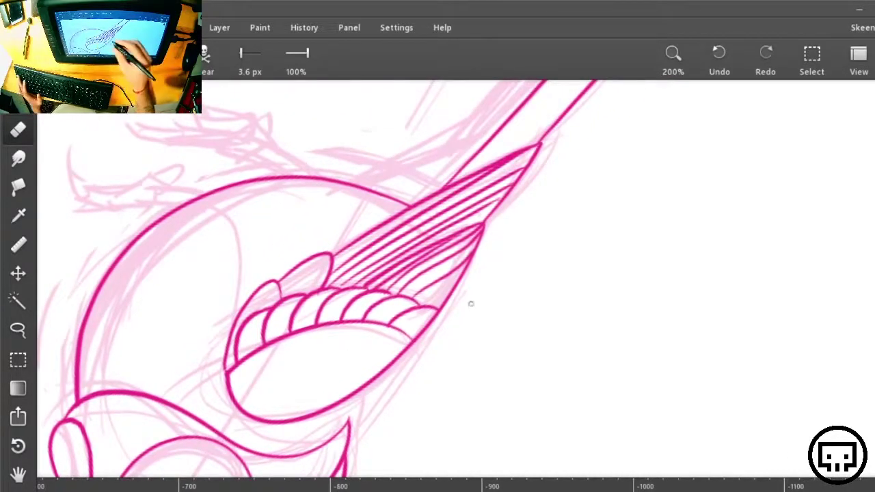
# Step: Extend the inner flight-feather lines with the brush until they meet the scalloped feather row and the adjacent rounded feather
pyautogui.scroll(3, 467, 342)
pyautogui.hotkey('ctrl', '+')
pyautogui.moveTo(342, 362); pyautogui.dragTo(563, 275)
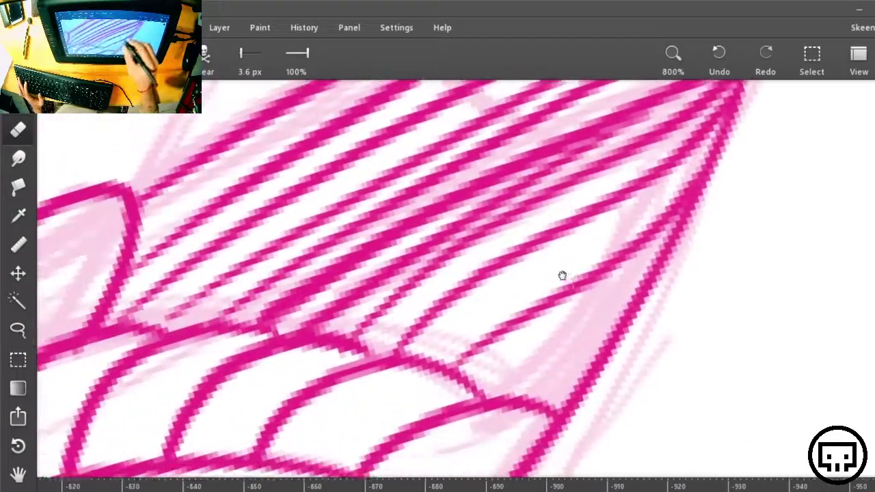
pyautogui.hotkey('ctrl', '-')
pyautogui.press('b')
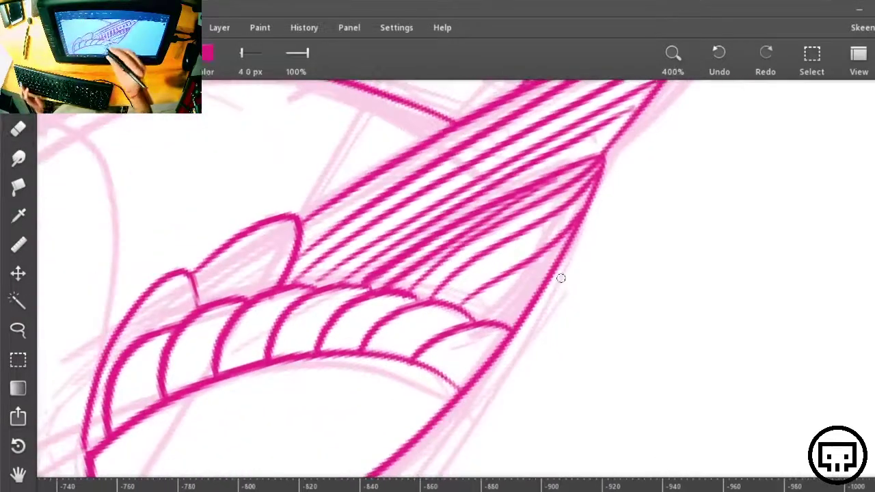
pyautogui.moveTo(411, 184)
pyautogui.mouseDown()
pyautogui.moveTo(326, 233)
pyautogui.moveTo(302, 253)
pyautogui.moveTo(311, 267)
pyautogui.moveTo(288, 285)
pyautogui.mouseUp()
pyautogui.moveTo(419, 220); pyautogui.dragTo(312, 286)
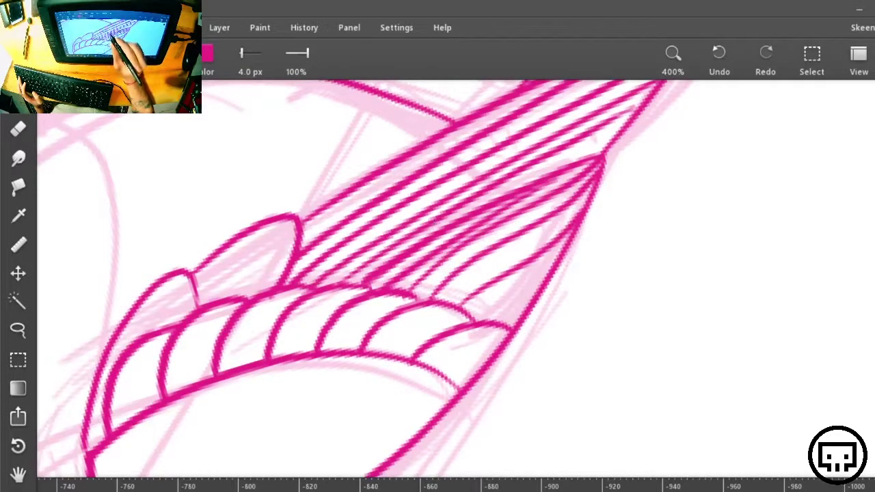
pyautogui.moveTo(410, 238); pyautogui.dragTo(343, 281)
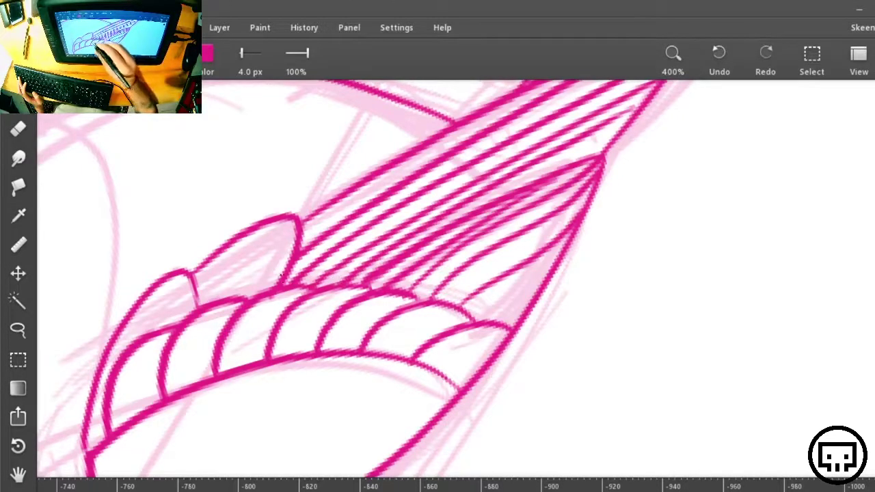
# Step: Thicken the front rounded feather's outline where it meets the shoulder patch's front corner
pyautogui.press('e')
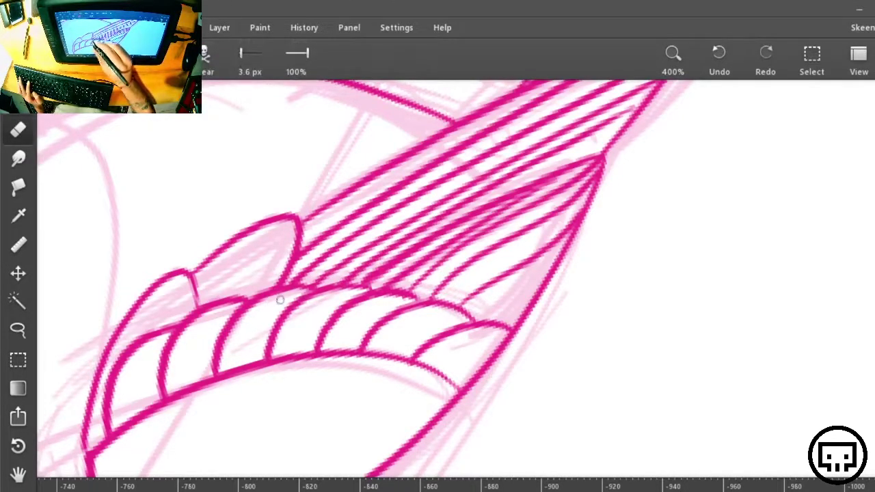
pyautogui.press('e')
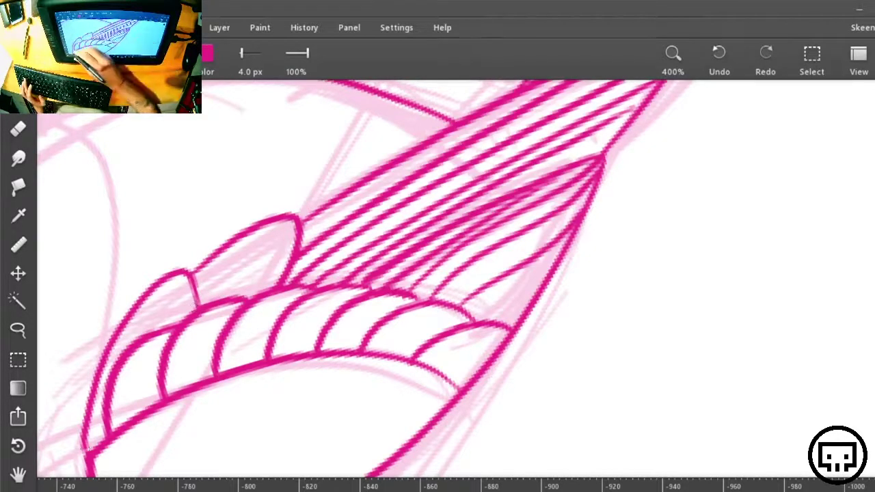
pyautogui.moveTo(85, 401); pyautogui.dragTo(84, 457)
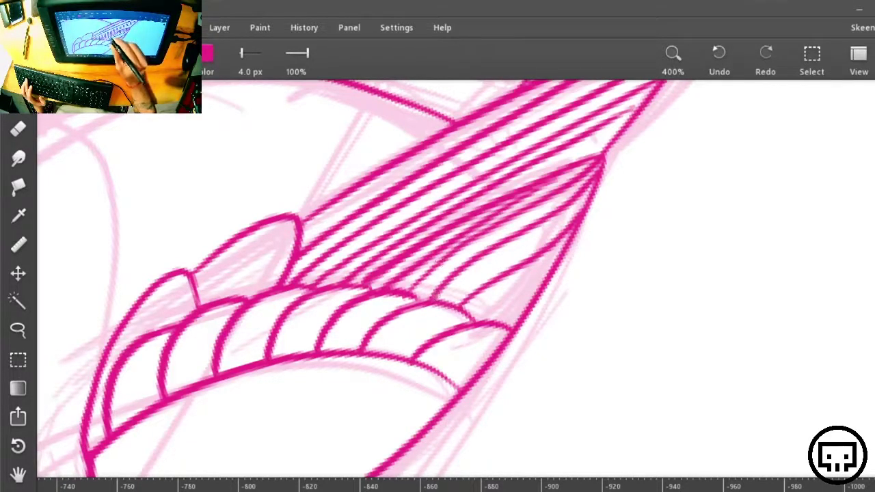
# Step: Thicken the short stretch of throat line between the belly curve and the long teardrop marking behind the beak
pyautogui.moveTo(635, 215); pyautogui.dragTo(434, 332)
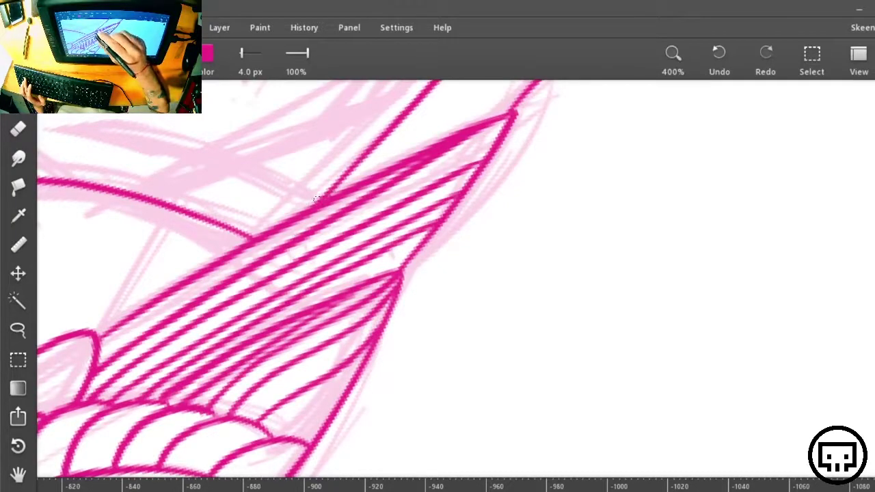
pyautogui.moveTo(534, 124)
pyautogui.mouseDown()
pyautogui.moveTo(285, 426)
pyautogui.moveTo(346, 367)
pyautogui.moveTo(708, 137)
pyautogui.mouseUp()
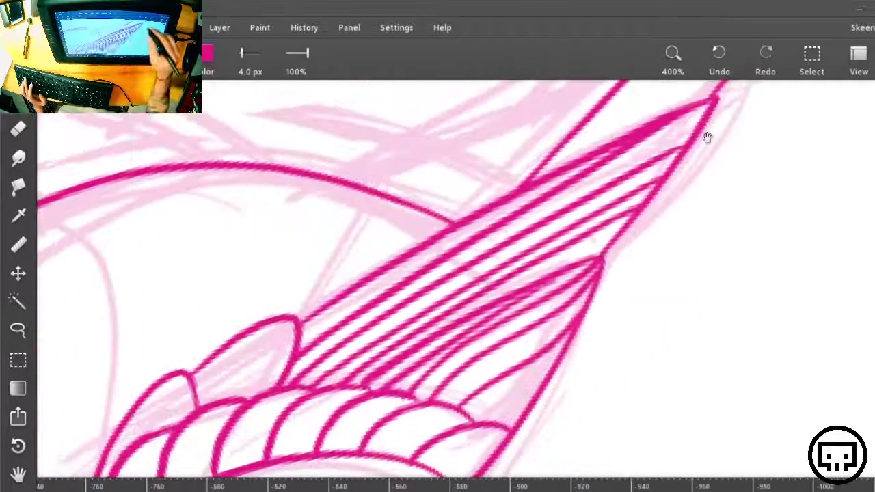
pyautogui.moveTo(429, 369); pyautogui.dragTo(658, 149)
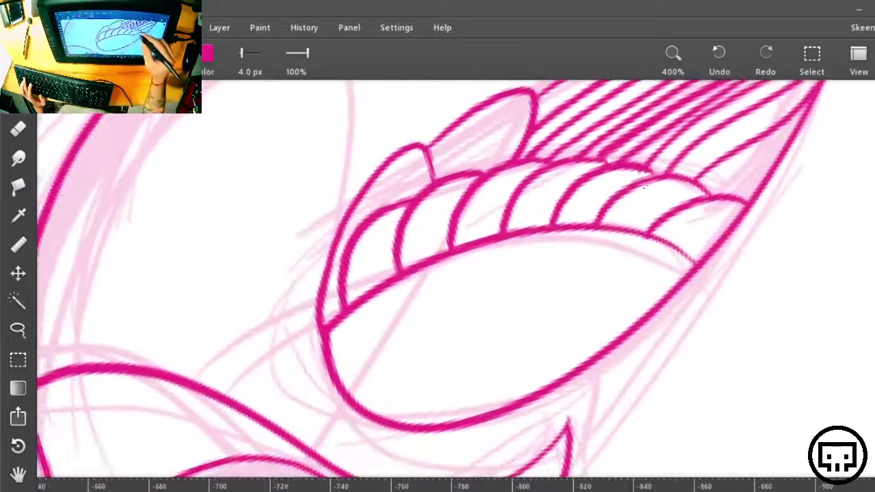
pyautogui.moveTo(547, 328)
pyautogui.mouseDown()
pyautogui.moveTo(582, 287)
pyautogui.moveTo(705, 189)
pyautogui.moveTo(687, 179)
pyautogui.mouseUp()
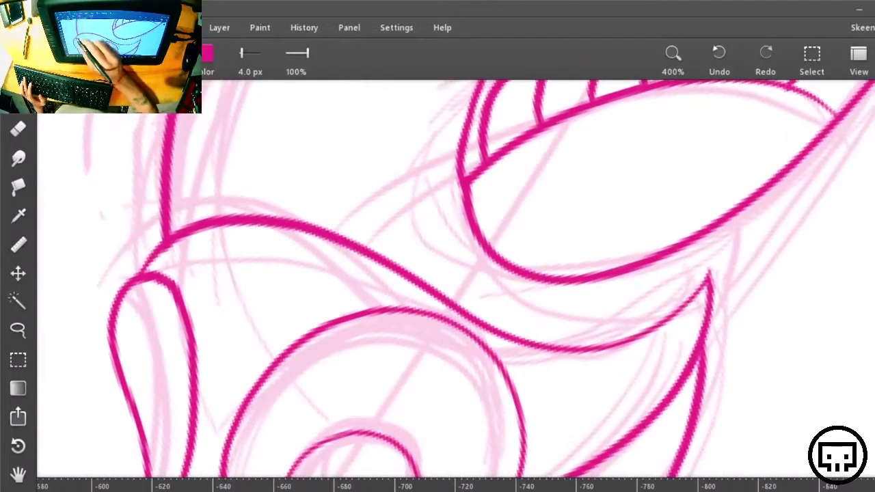
pyautogui.moveTo(158, 252); pyautogui.dragTo(144, 273)
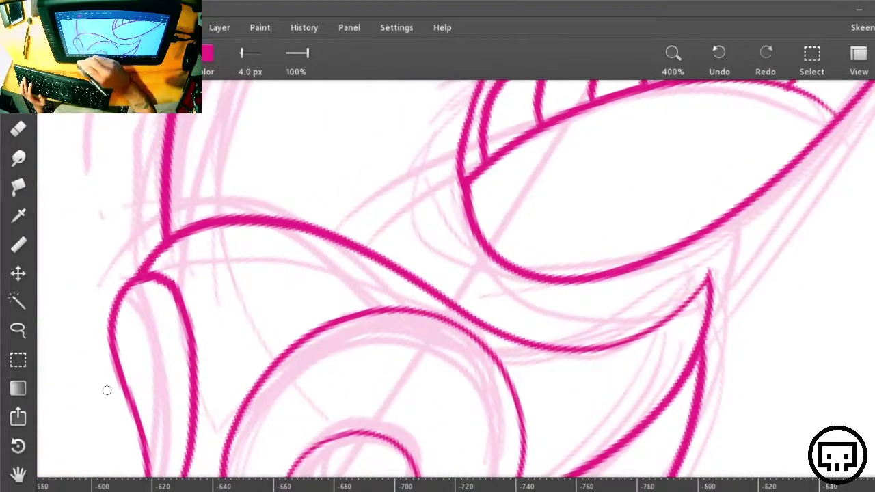
pyautogui.moveTo(508, 321); pyautogui.dragTo(431, 86)
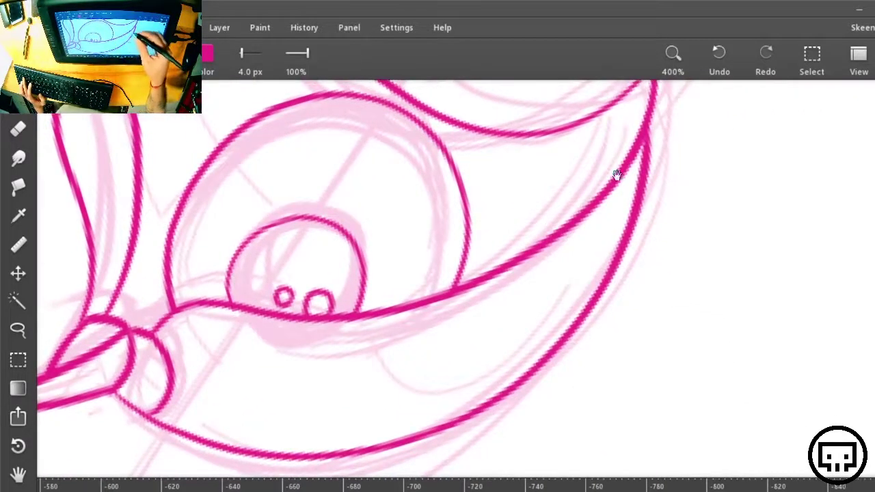
# Step: Examine the inked line art across the face, wing, belly and tail, then the whole bird upright
pyautogui.moveTo(617, 175)
pyautogui.mouseDown()
pyautogui.moveTo(491, 453)
pyautogui.moveTo(463, 491)
pyautogui.mouseUp()
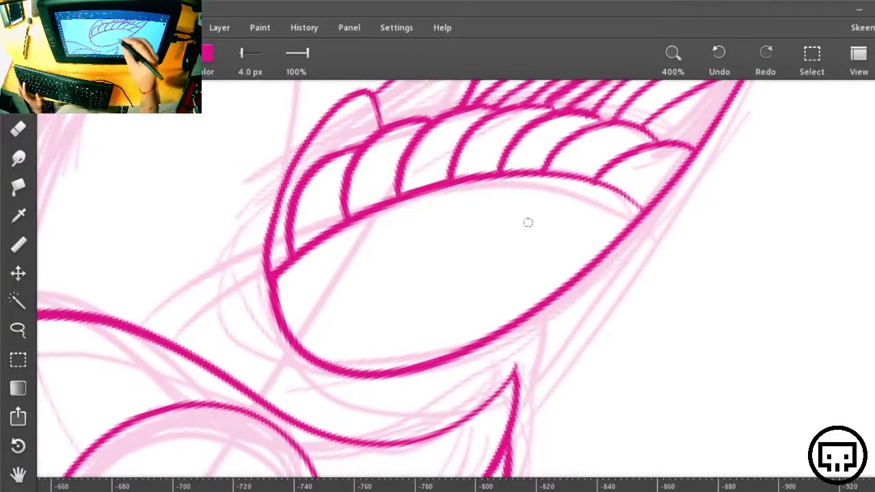
pyautogui.hotkey('ctrl', '-')
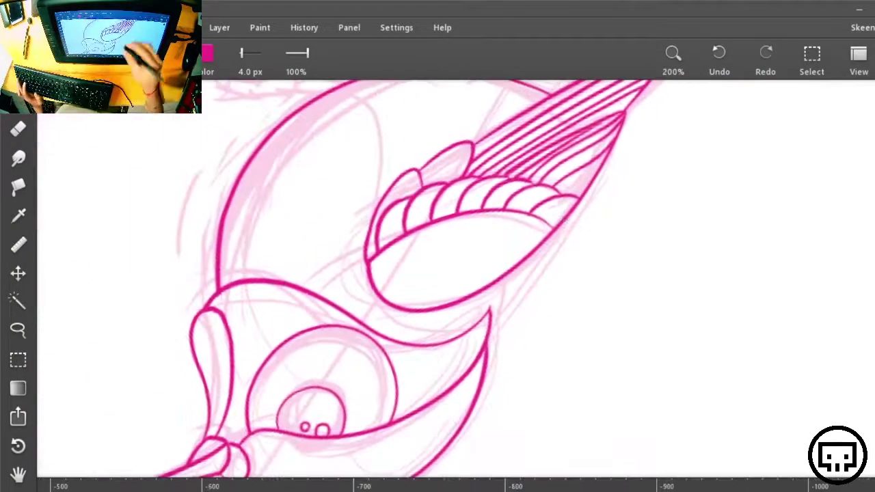
pyautogui.moveTo(553, 240); pyautogui.dragTo(494, 361)
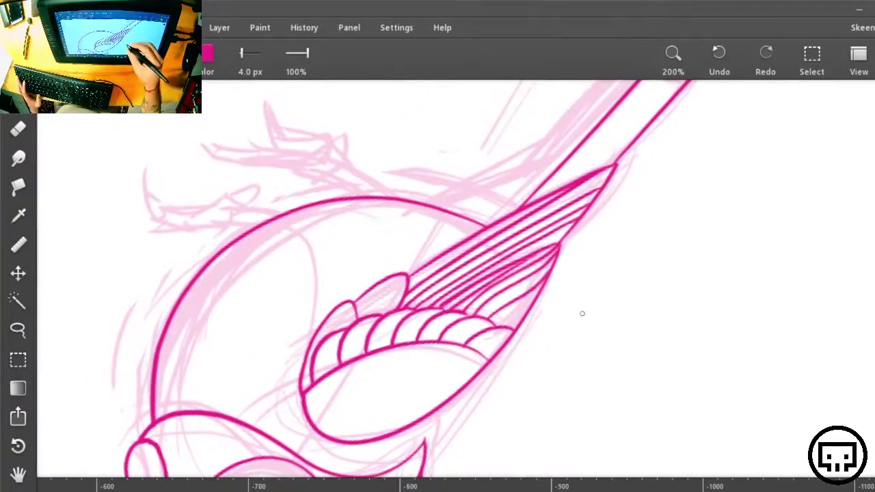
pyautogui.press('r')
pyautogui.moveTo(551, 363)
pyautogui.mouseDown()
pyautogui.moveTo(604, 221)
pyautogui.moveTo(404, 123)
pyautogui.moveTo(353, 164)
pyautogui.mouseUp()
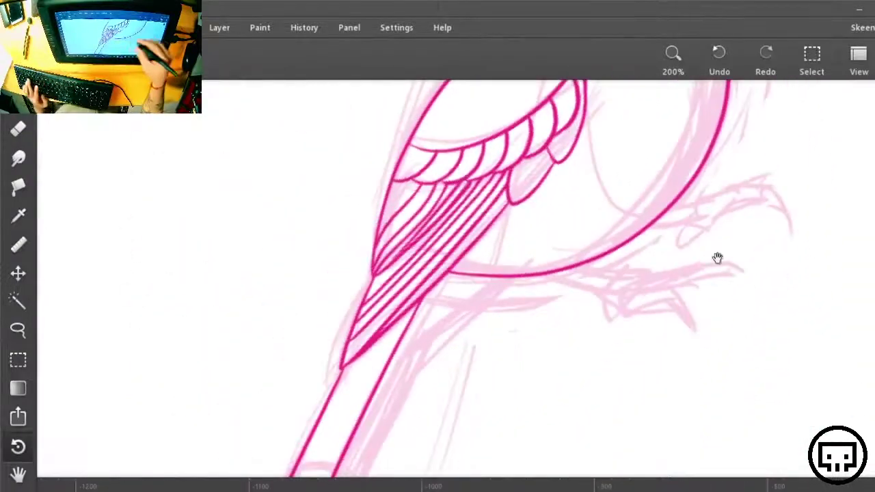
pyautogui.moveTo(745, 256); pyautogui.dragTo(436, 437)
pyautogui.moveTo(495, 354)
pyautogui.mouseDown()
pyautogui.moveTo(680, 291)
pyautogui.moveTo(654, 301)
pyautogui.mouseUp()
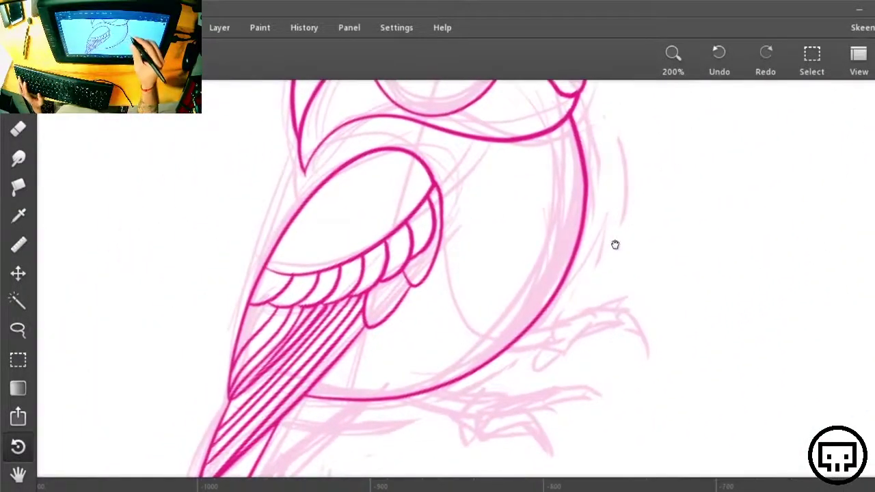
pyautogui.moveTo(613, 245)
pyautogui.mouseDown()
pyautogui.moveTo(558, 276)
pyautogui.moveTo(580, 270)
pyautogui.mouseUp()
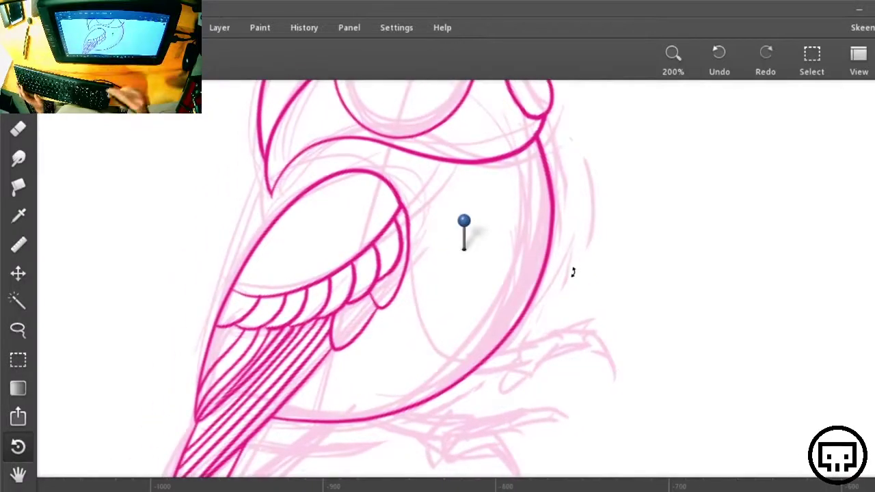
pyautogui.hotkey('ctrl', '-')
pyautogui.moveTo(659, 319)
pyautogui.mouseDown()
pyautogui.moveTo(608, 373)
pyautogui.moveTo(614, 344)
pyautogui.mouseUp()
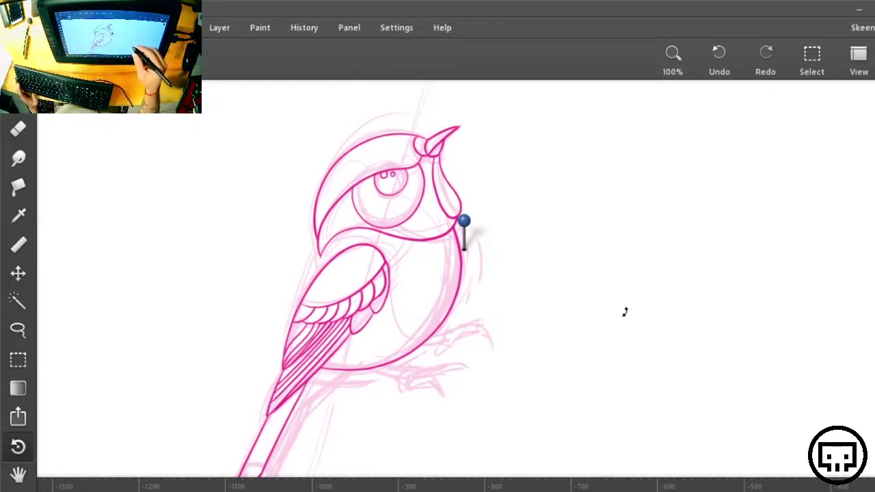
pyautogui.moveTo(639, 317); pyautogui.dragTo(626, 431)
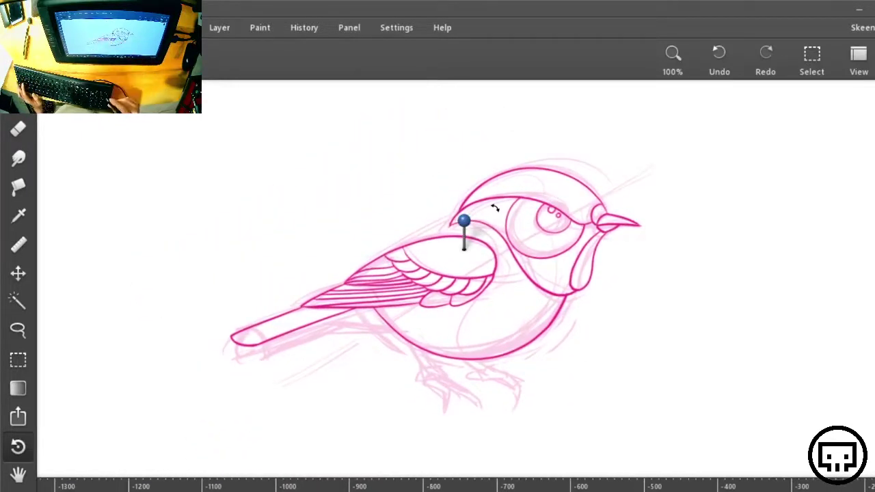
# Step: Ink the back line with the 4.0 px brush from the wing's upper edge to the nape corner, redoing it until it joins cleanly
pyautogui.hotkey('ctrl', '+')
pyautogui.press('b')
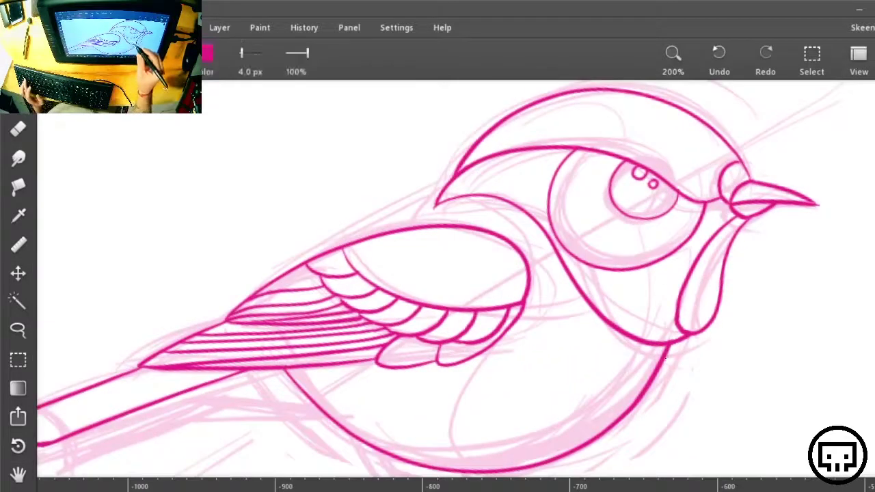
pyautogui.moveTo(292, 267); pyautogui.dragTo(439, 197)
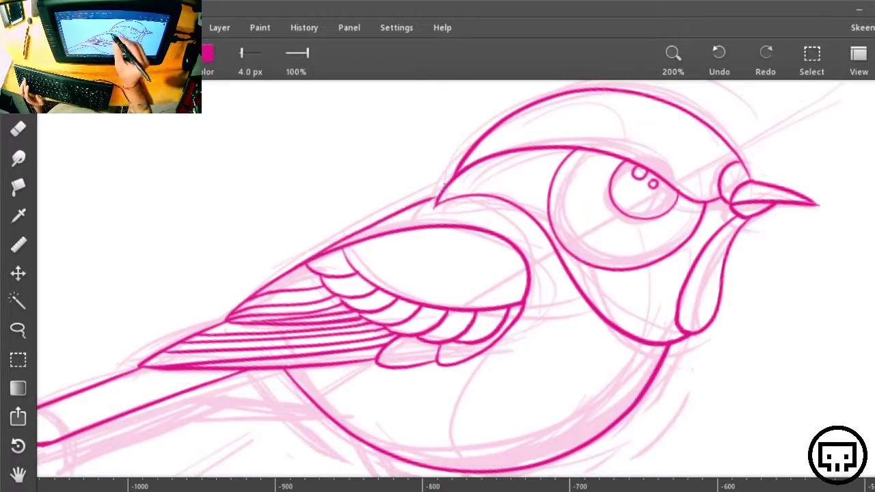
pyautogui.hotkey('ctrl', 'z')
pyautogui.moveTo(299, 262); pyautogui.dragTo(436, 200)
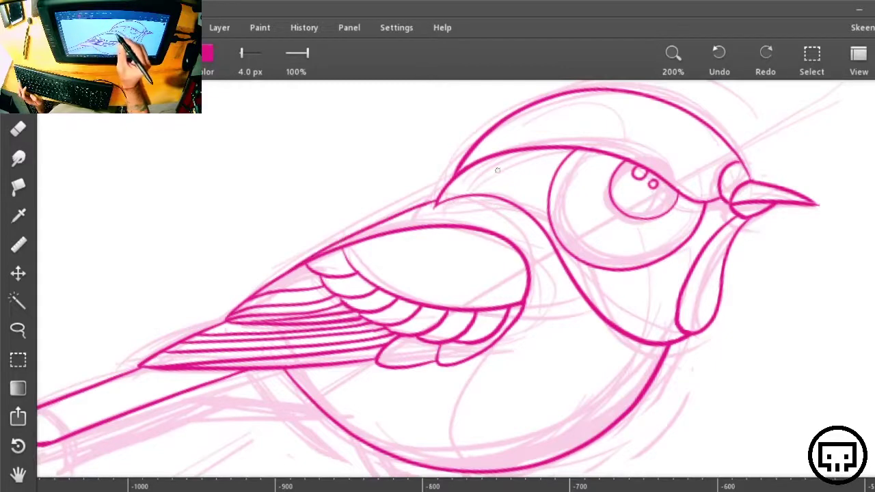
pyautogui.hotkey('ctrl', 'z')
pyautogui.moveTo(310, 256); pyautogui.dragTo(441, 202)
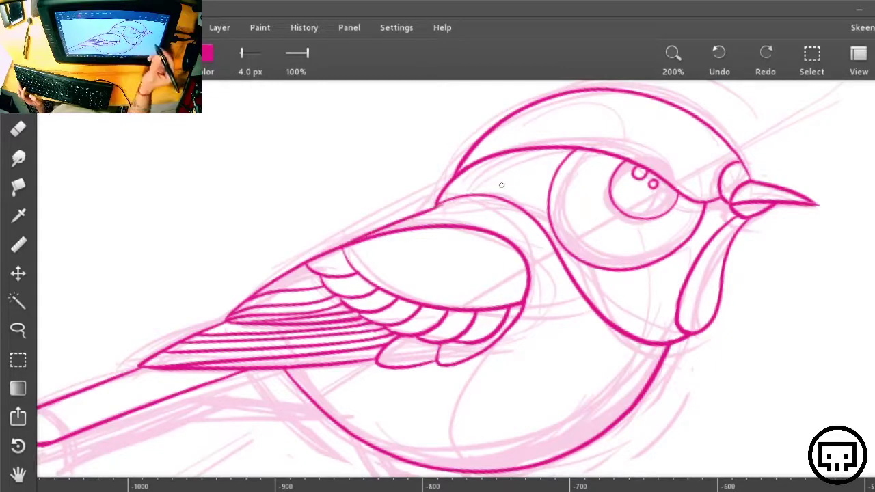
pyautogui.hotkey('ctrl', 'z')
pyautogui.moveTo(321, 252); pyautogui.dragTo(444, 202)
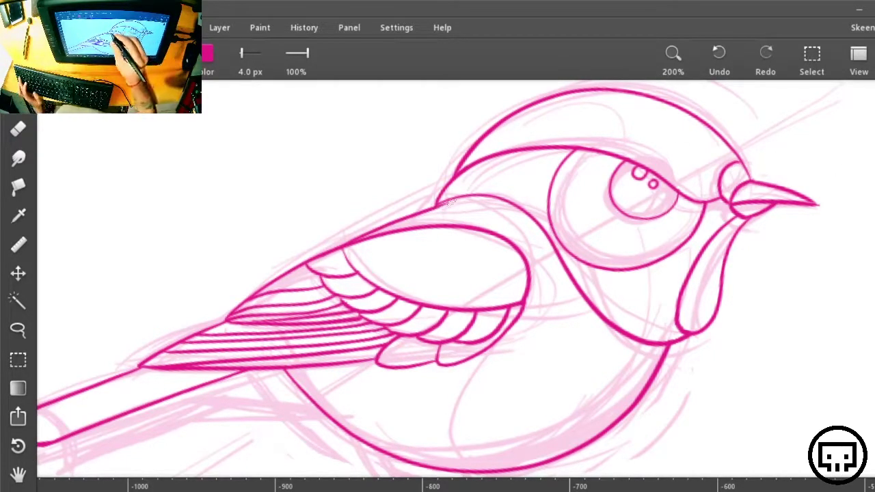
pyautogui.moveTo(445, 203); pyautogui.dragTo(476, 196)
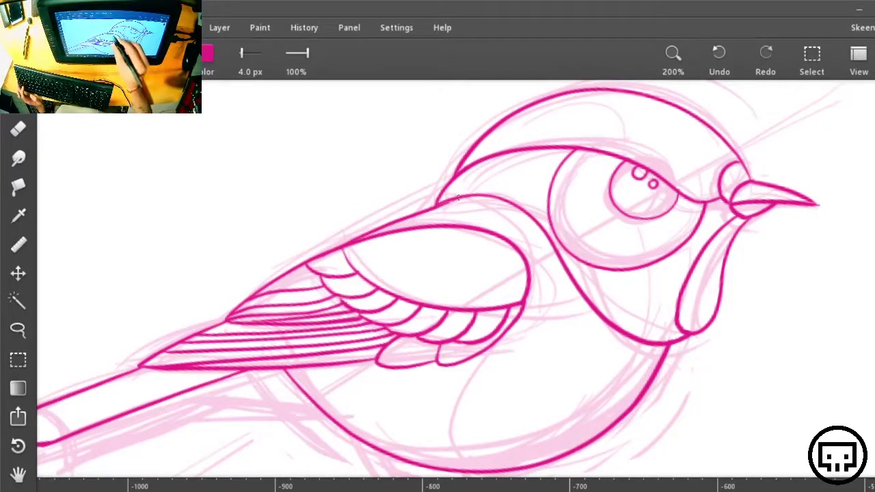
pyautogui.hotkey('ctrl', 'z')
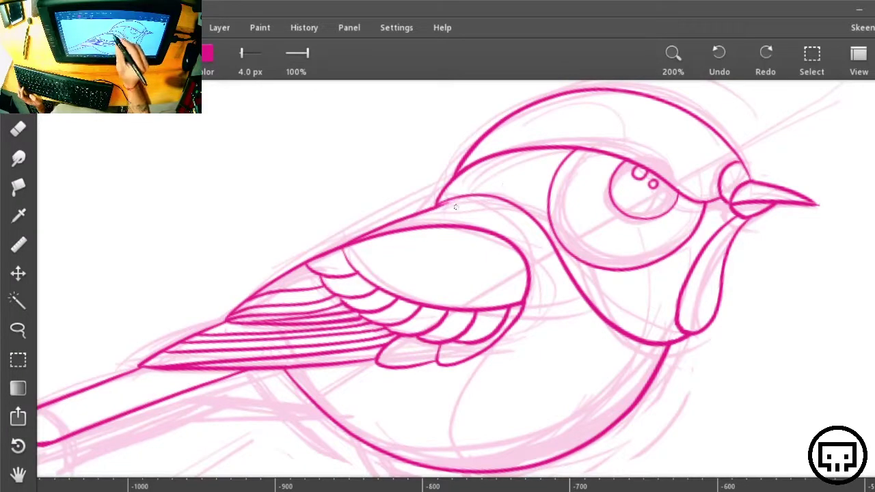
pyautogui.hotkey('ctrl', 'z')
pyautogui.moveTo(328, 248); pyautogui.dragTo(445, 201)
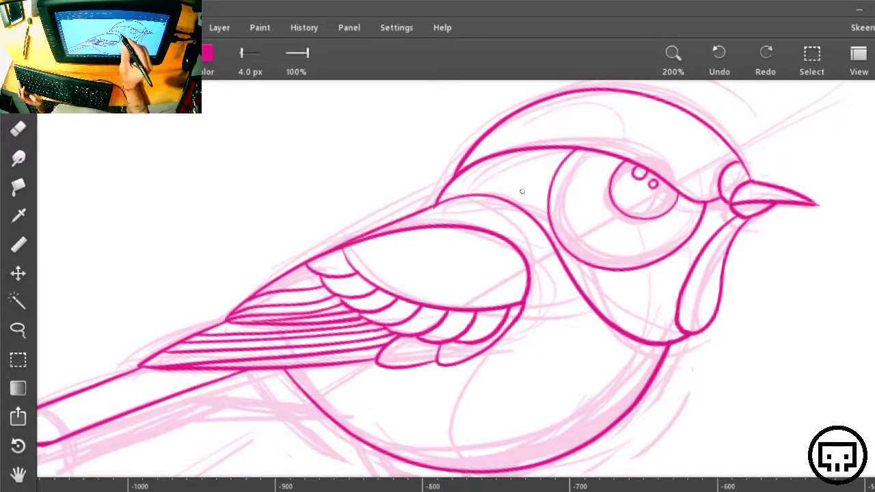
pyautogui.press('e')
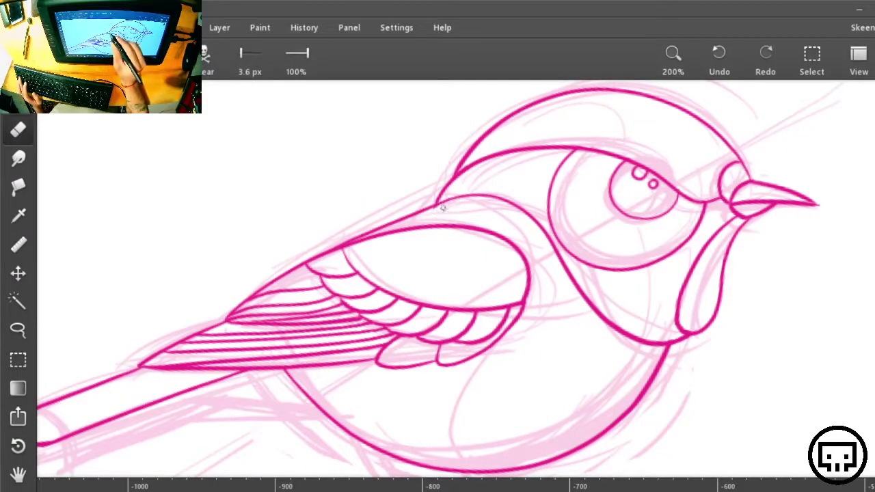
pyautogui.moveTo(443, 347)
pyautogui.mouseDown()
pyautogui.moveTo(506, 342)
pyautogui.moveTo(563, 280)
pyautogui.moveTo(429, 361)
pyautogui.moveTo(408, 361)
pyautogui.mouseUp()
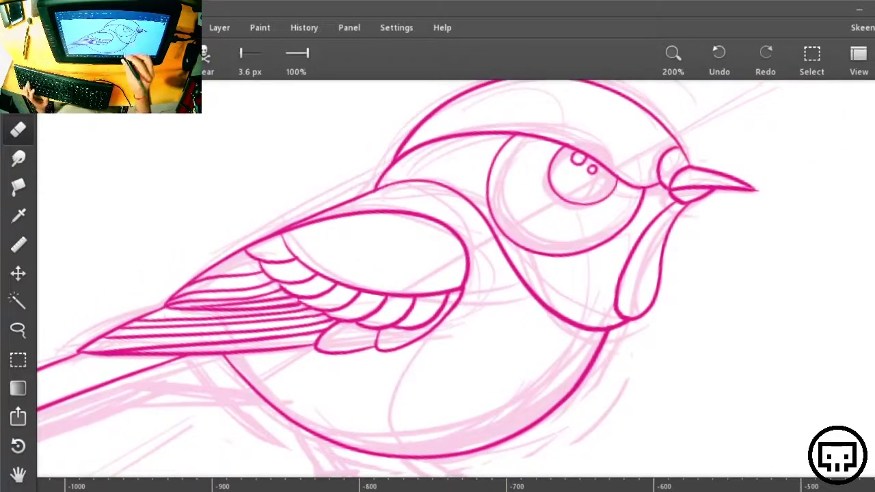
# Step: Try to ink the curved breast boundary from the nape around the front of the wing down to the belly outline
pyautogui.press('b')
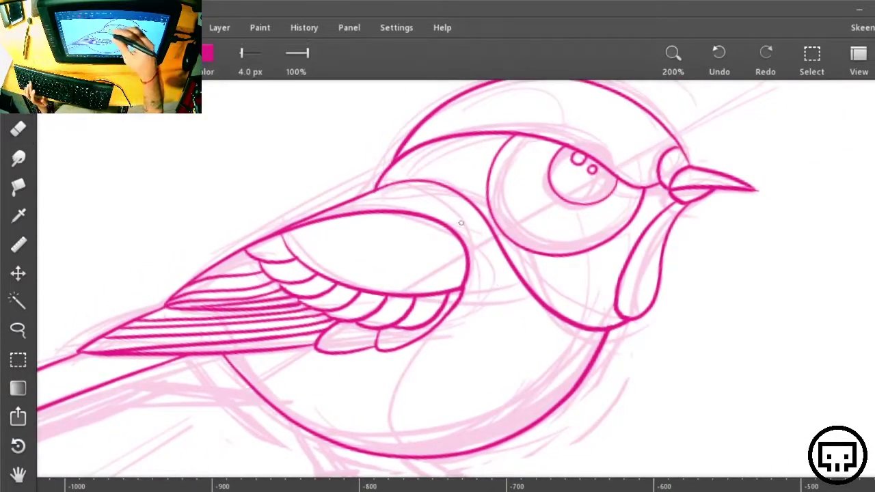
pyautogui.moveTo(378, 185)
pyautogui.mouseDown()
pyautogui.moveTo(439, 206)
pyautogui.moveTo(467, 238)
pyautogui.moveTo(467, 285)
pyautogui.moveTo(426, 367)
pyautogui.moveTo(425, 455)
pyautogui.mouseUp()
pyautogui.hotkey('ctrl', 'z')
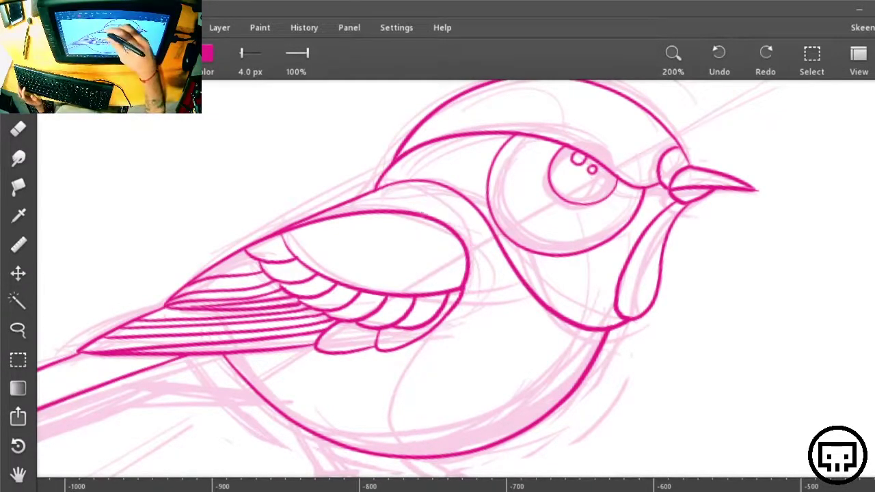
pyautogui.moveTo(420, 213)
pyautogui.mouseDown()
pyautogui.moveTo(467, 266)
pyautogui.moveTo(416, 416)
pyautogui.moveTo(432, 454)
pyautogui.mouseUp()
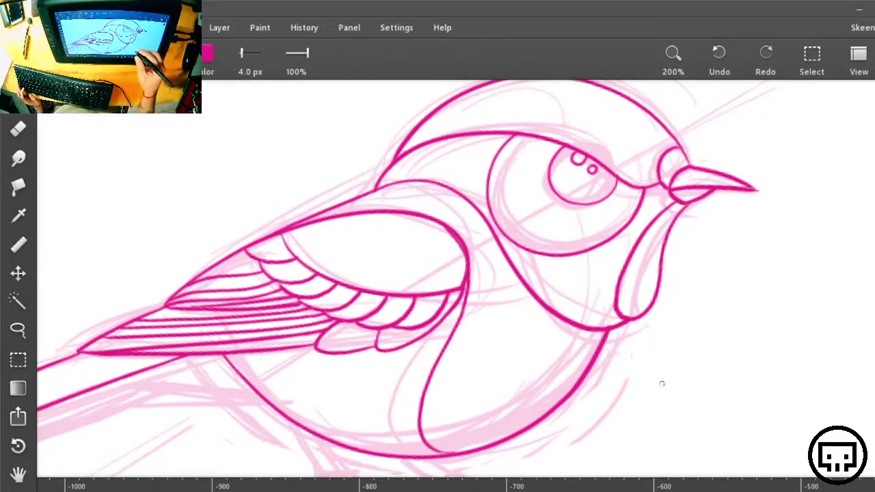
pyautogui.hotkey('ctrl', 'z')
# Step: Ink the breast boundary as one S-curve from the belly outline around the wing's front edge to the back line at the nape
pyautogui.press('r')
pyautogui.moveTo(634, 365); pyautogui.dragTo(454, 130)
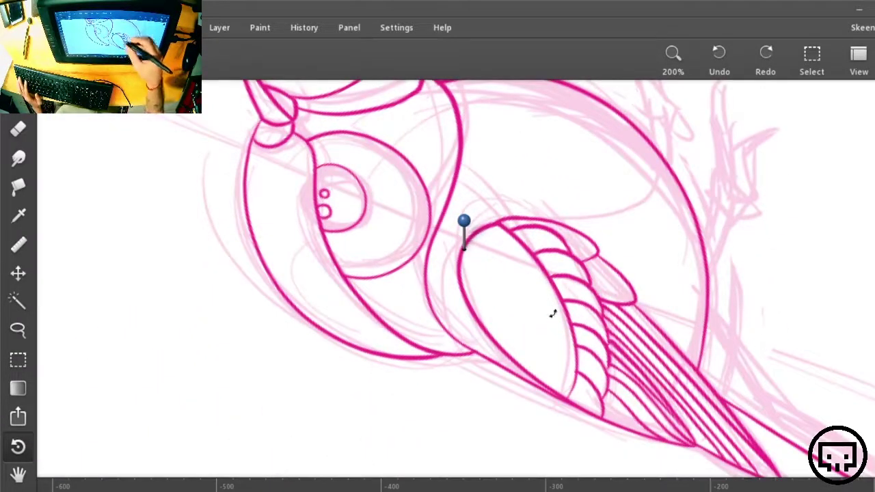
pyautogui.moveTo(726, 239); pyautogui.dragTo(650, 294)
pyautogui.press('b')
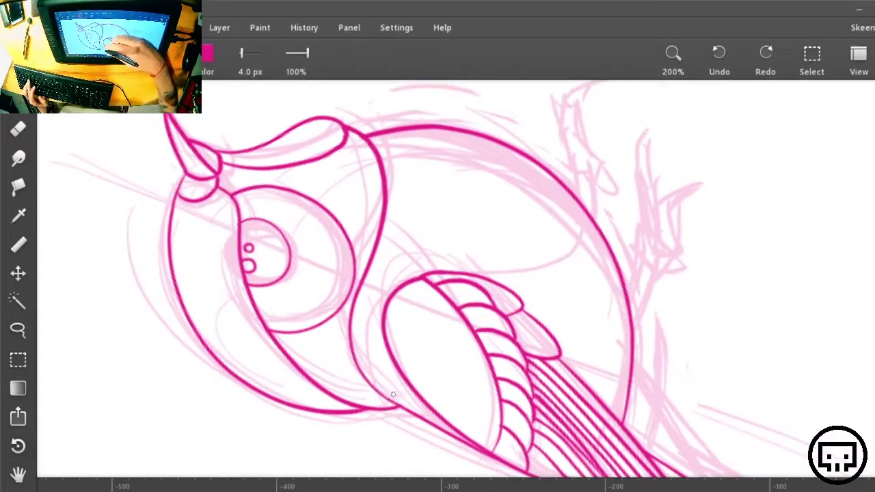
pyautogui.moveTo(394, 400)
pyautogui.mouseDown()
pyautogui.moveTo(369, 332)
pyautogui.moveTo(377, 286)
pyautogui.moveTo(411, 252)
pyautogui.moveTo(528, 221)
pyautogui.moveTo(580, 173)
pyautogui.mouseUp()
pyautogui.hotkey('ctrl', 'z')
pyautogui.moveTo(550, 109)
pyautogui.mouseDown()
pyautogui.moveTo(533, 199)
pyautogui.moveTo(398, 257)
pyautogui.moveTo(386, 426)
pyautogui.mouseUp()
pyautogui.hotkey('ctrl', 'z')
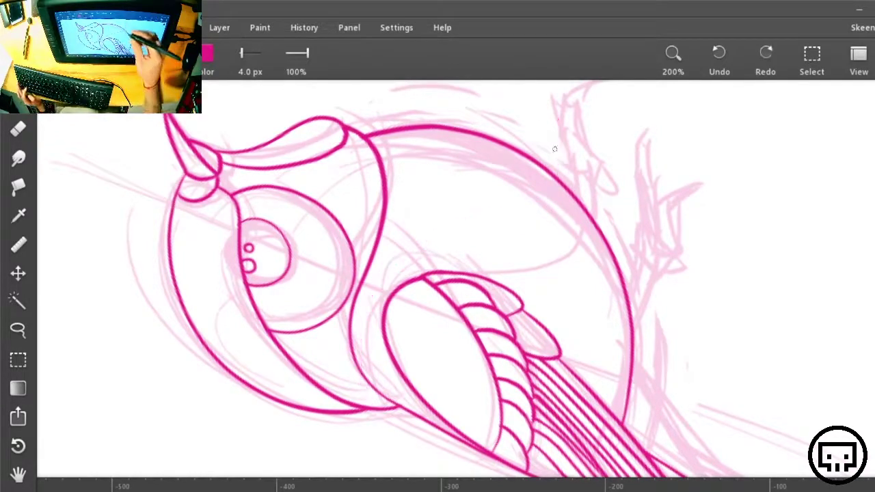
pyautogui.moveTo(506, 114)
pyautogui.mouseDown()
pyautogui.moveTo(589, 195)
pyautogui.moveTo(368, 319)
pyautogui.moveTo(423, 424)
pyautogui.mouseUp()
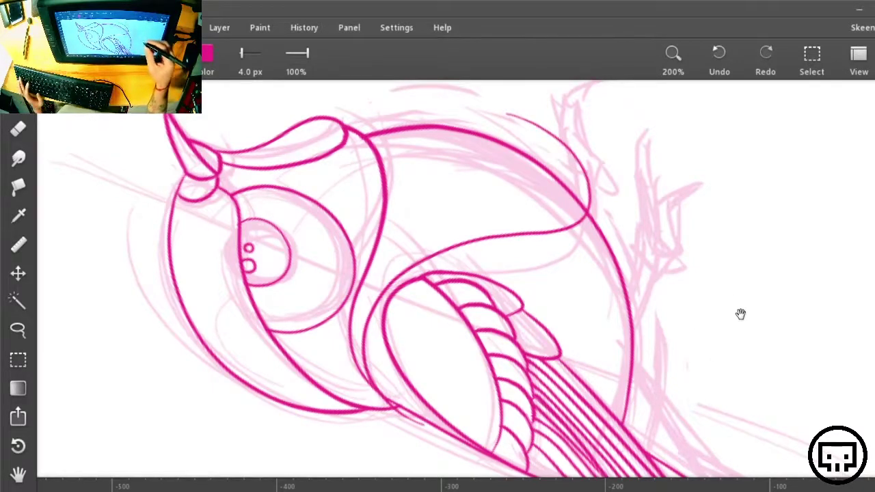
# Step: Scribble a zigzag across the breast area in front of the new boundary, and undo the scribble
pyautogui.moveTo(741, 312); pyautogui.dragTo(664, 340)
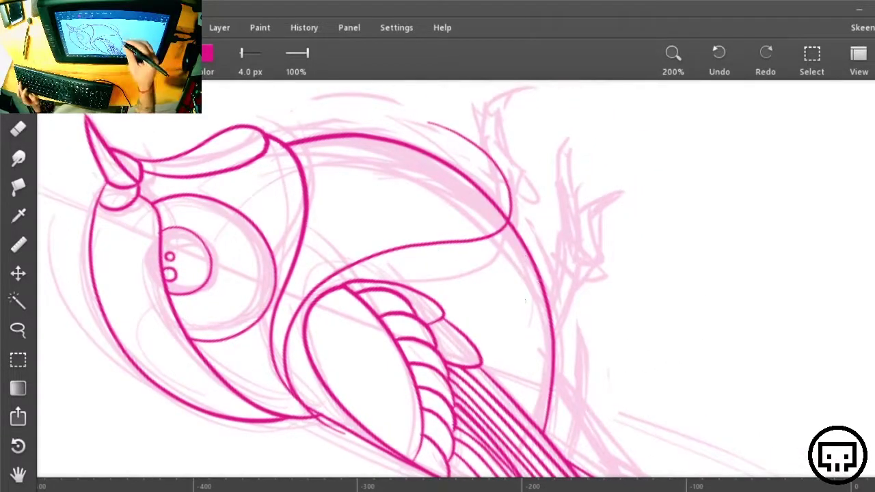
pyautogui.moveTo(501, 219)
pyautogui.mouseDown()
pyautogui.moveTo(472, 236)
pyautogui.moveTo(352, 264)
pyautogui.moveTo(383, 164)
pyautogui.moveTo(373, 120)
pyautogui.mouseUp()
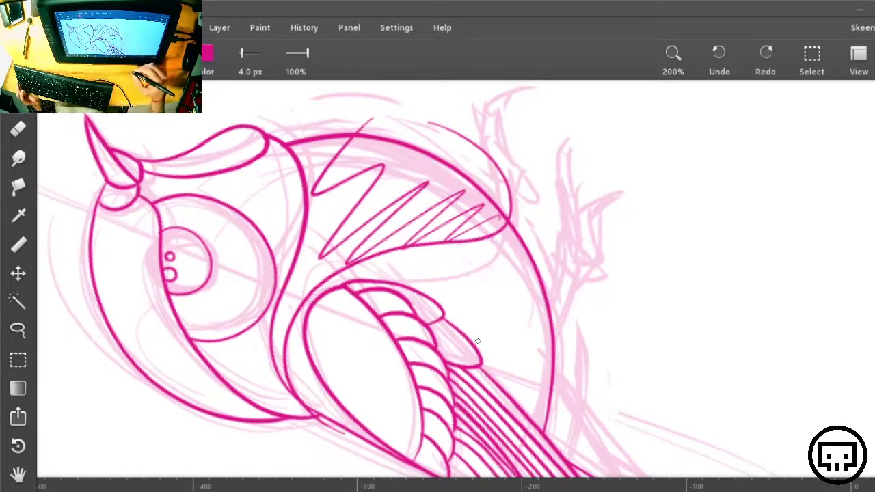
pyautogui.hotkey('ctrl', 'z')
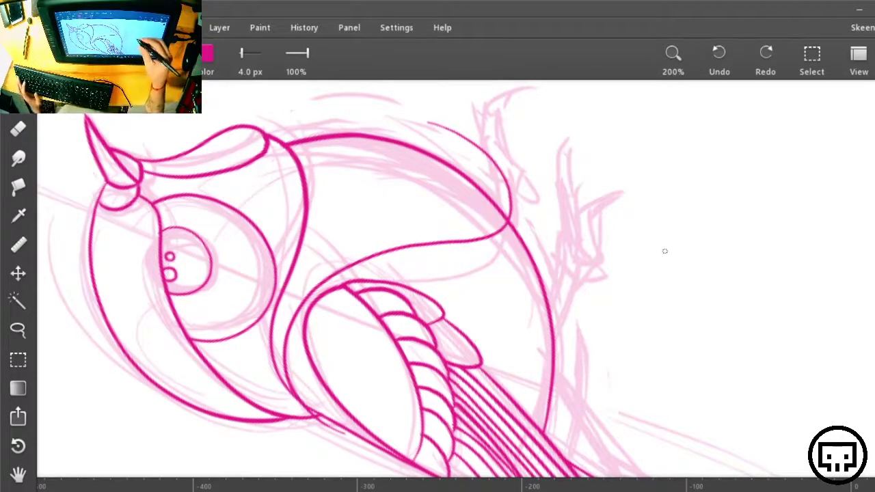
# Step: Erase the breast boundary's overshooting ends outside the belly outline and beyond the back line with the 3.6 px eraser
pyautogui.press('e')
pyautogui.moveTo(464, 136)
pyautogui.mouseDown()
pyautogui.moveTo(413, 114)
pyautogui.moveTo(464, 129)
pyautogui.moveTo(488, 152)
pyautogui.moveTo(513, 220)
pyautogui.mouseUp()
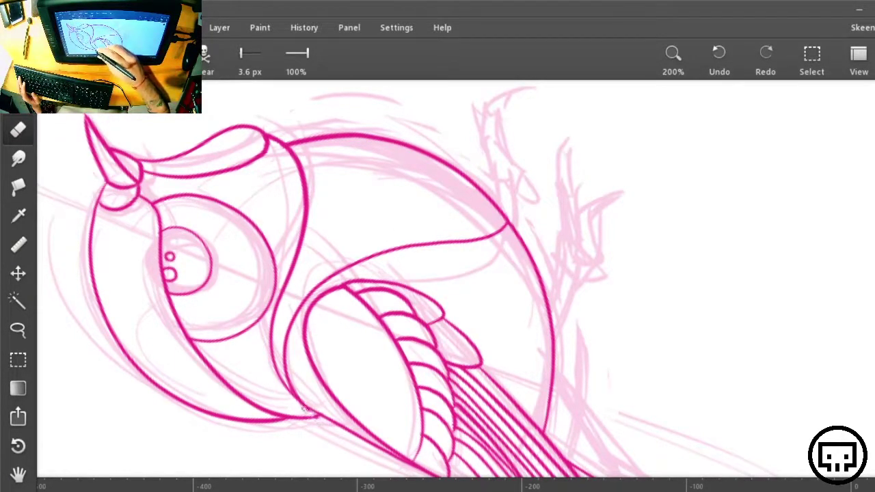
pyautogui.moveTo(670, 355); pyautogui.dragTo(636, 301)
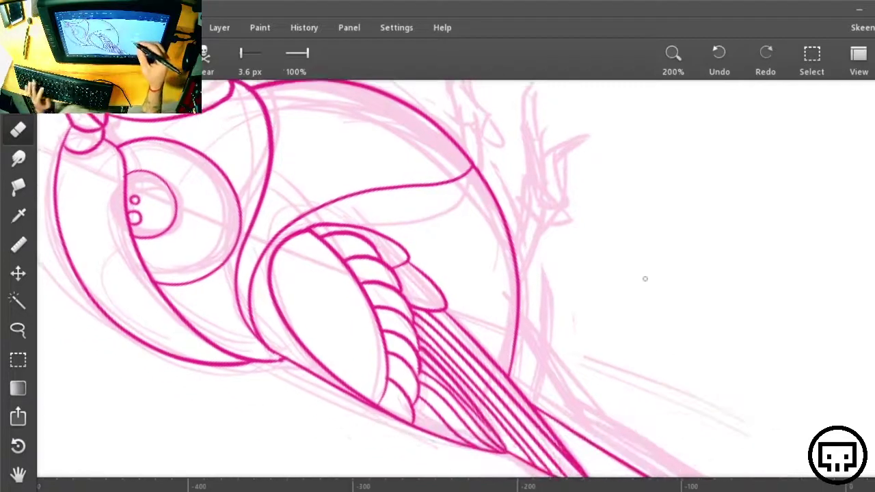
# Step: Ink the undertail line from the tail's lower edge to the rear of the belly outline, and switch to the eraser for its tail joint
pyautogui.press('r')
pyautogui.moveTo(731, 284)
pyautogui.mouseDown()
pyautogui.moveTo(739, 304)
pyautogui.moveTo(531, 422)
pyautogui.moveTo(420, 426)
pyautogui.moveTo(387, 410)
pyautogui.moveTo(563, 374)
pyautogui.mouseUp()
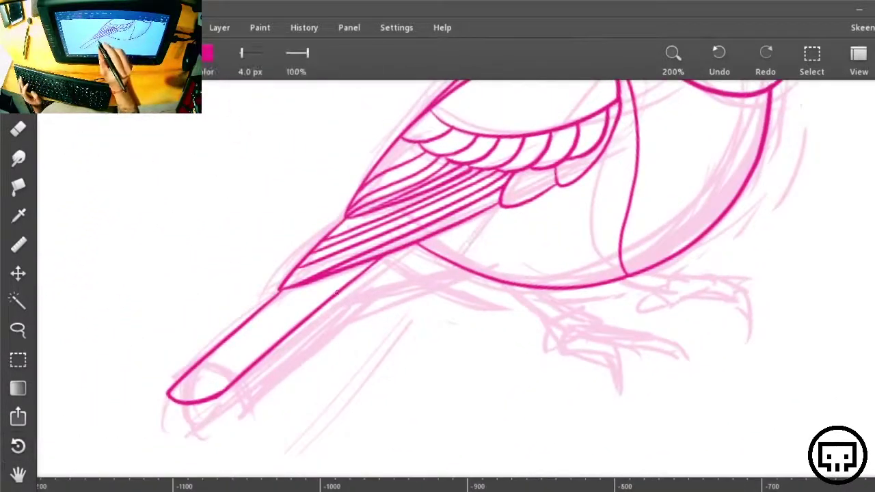
pyautogui.moveTo(336, 292); pyautogui.dragTo(471, 259)
pyautogui.hotkey('ctrl', 'z')
pyautogui.moveTo(337, 292); pyautogui.dragTo(462, 266)
pyautogui.press('e')
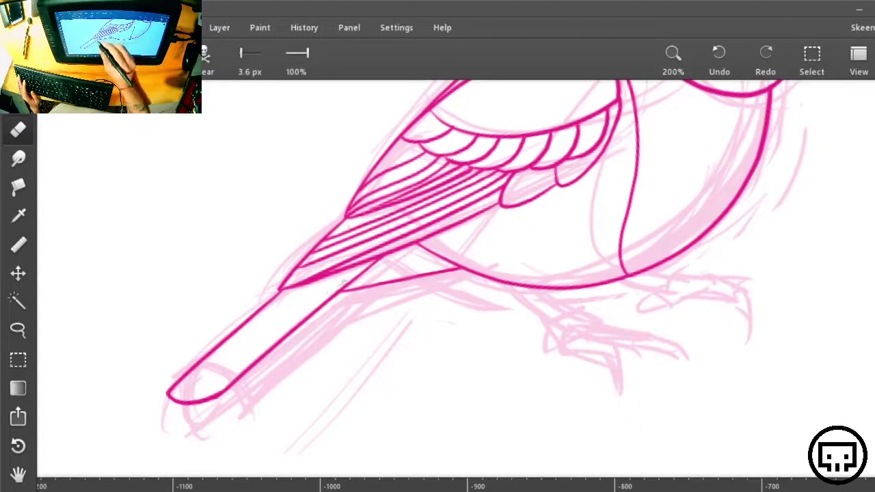
# Step: Ink the two edges of the rear leg from the belly outline down to the sketched foot with the 4.0 px brush
pyautogui.moveTo(684, 327)
pyautogui.mouseDown()
pyautogui.moveTo(545, 354)
pyautogui.moveTo(398, 354)
pyautogui.mouseUp()
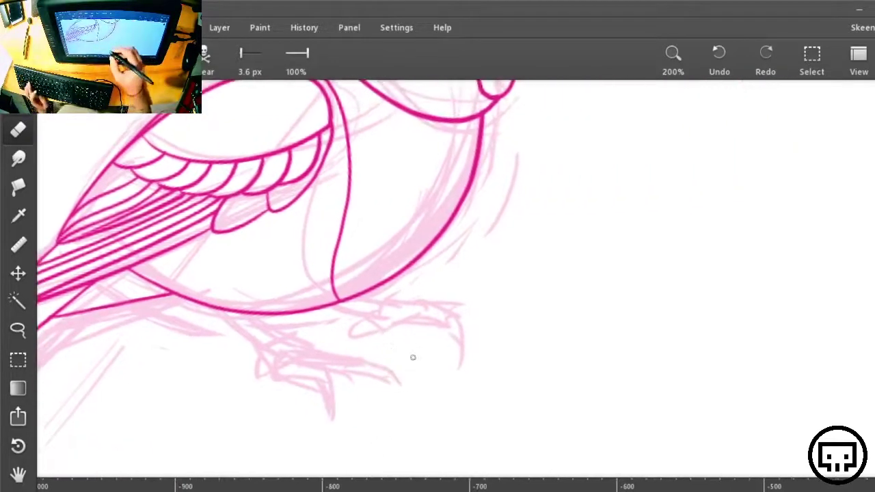
pyautogui.press('b')
pyautogui.moveTo(222, 309); pyautogui.dragTo(273, 352)
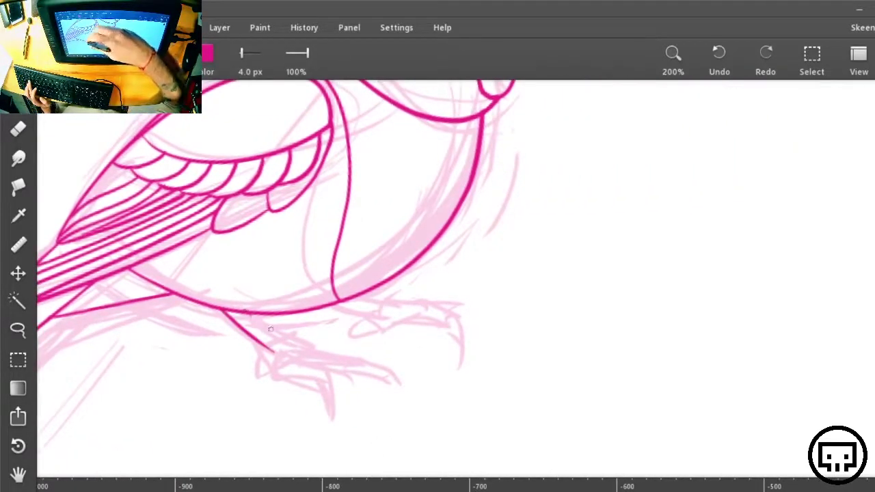
pyautogui.moveTo(244, 312); pyautogui.dragTo(296, 341)
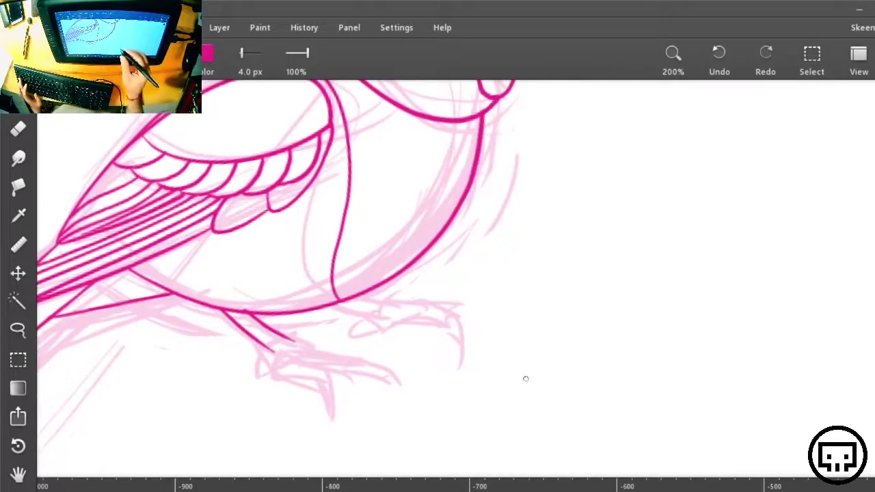
# Step: Ink the two edges of the front leg from the belly outline to its sketched foot with the 4.0 px brush
pyautogui.hotkey('shift', 'space')
pyautogui.moveTo(566, 396)
pyautogui.mouseDown()
pyautogui.moveTo(615, 273)
pyautogui.moveTo(639, 249)
pyautogui.mouseUp()
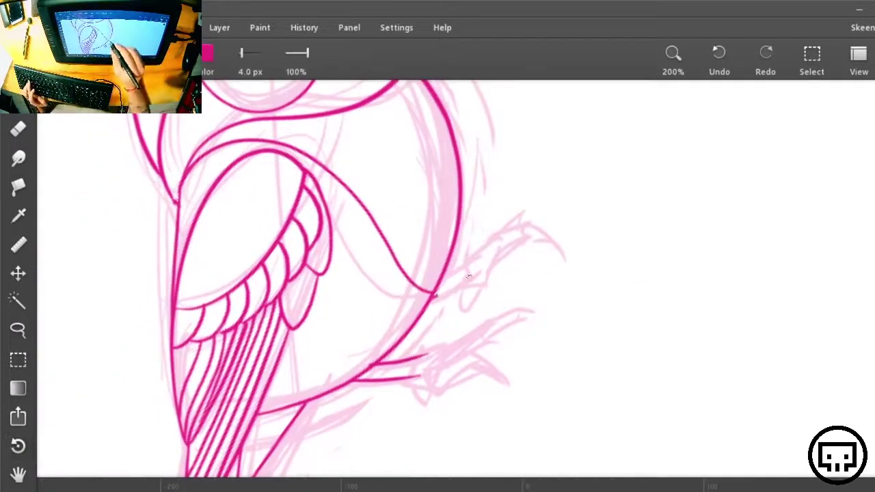
pyautogui.moveTo(435, 295); pyautogui.dragTo(494, 267)
pyautogui.moveTo(441, 280); pyautogui.dragTo(513, 242)
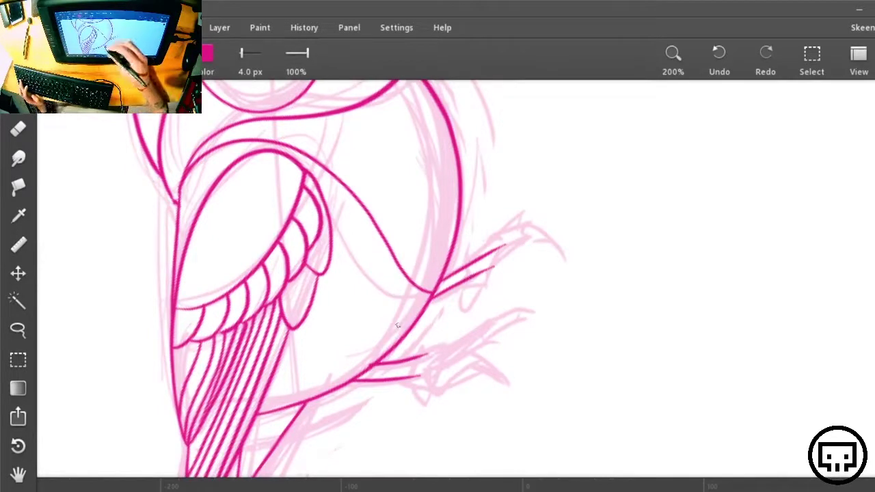
pyautogui.moveTo(396, 377); pyautogui.dragTo(402, 353)
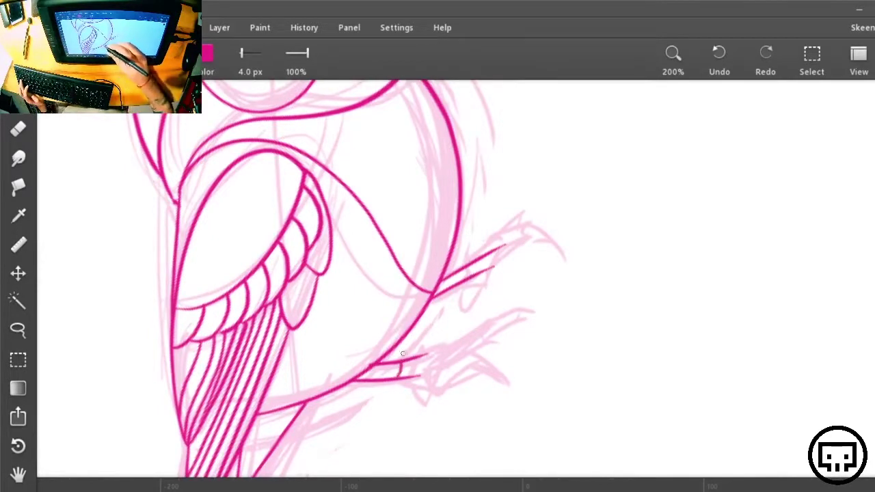
pyautogui.moveTo(471, 263); pyautogui.dragTo(476, 275)
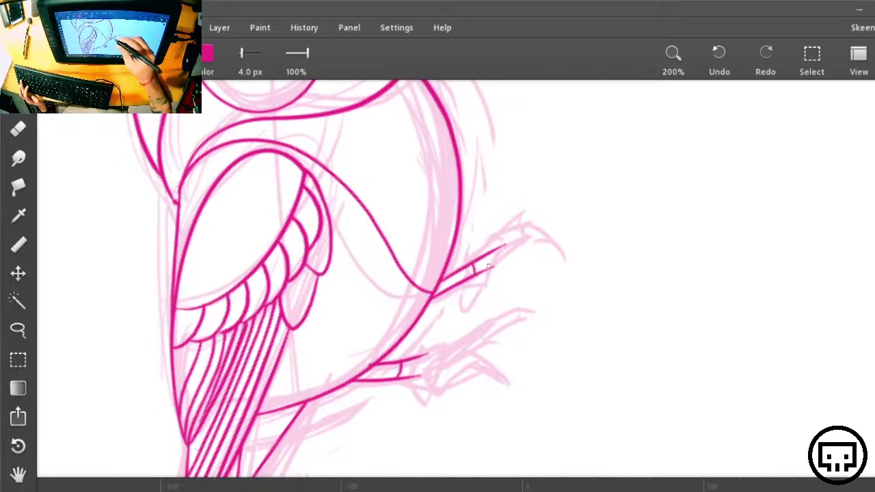
pyautogui.press('e')
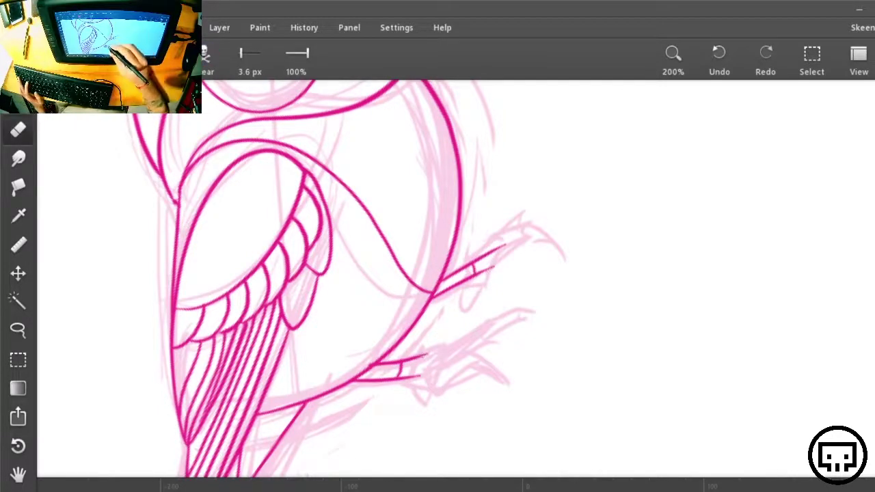
pyautogui.hotkey('ctrl', 'z')
pyautogui.hotkey('ctrl', 'z')
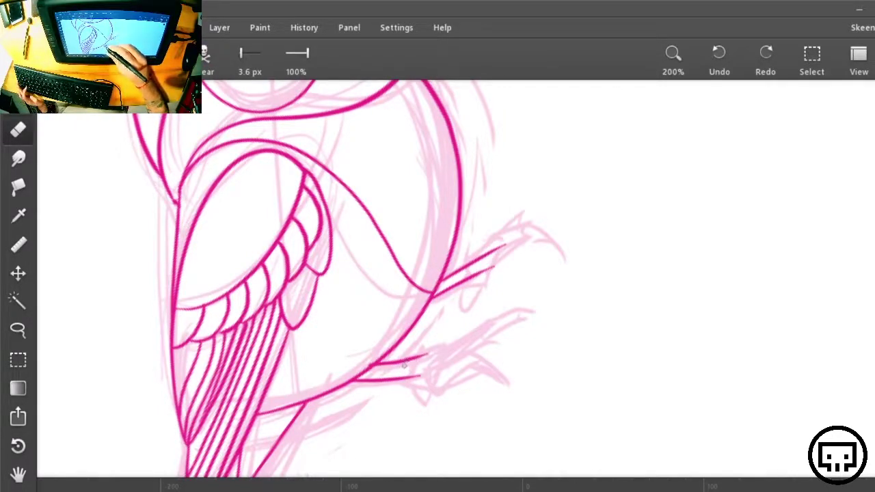
# Step: Ink an ankle line across each leg and erase the leg edges extending past it with the 3.6 px eraser
pyautogui.press('e')
pyautogui.moveTo(403, 364); pyautogui.dragTo(402, 378)
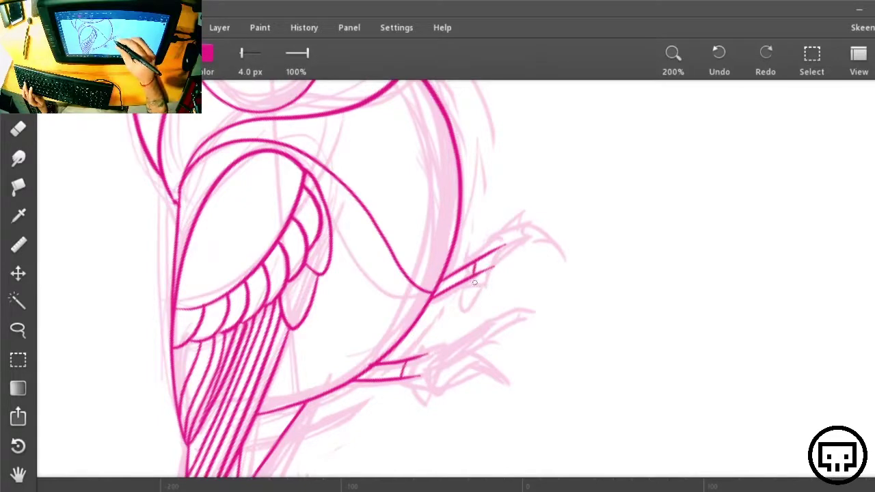
pyautogui.press('e')
pyautogui.moveTo(501, 245)
pyautogui.mouseDown()
pyautogui.moveTo(480, 262)
pyautogui.moveTo(486, 255)
pyautogui.moveTo(483, 271)
pyautogui.mouseUp()
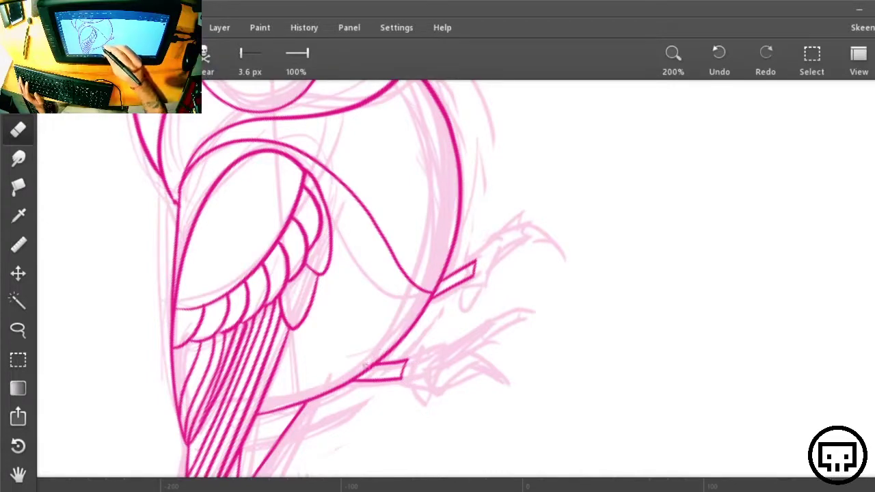
# Step: Ink the rear foot's base below the ankle and its first toe with a pointed claw using the 4.0 px brush
pyautogui.press('b')
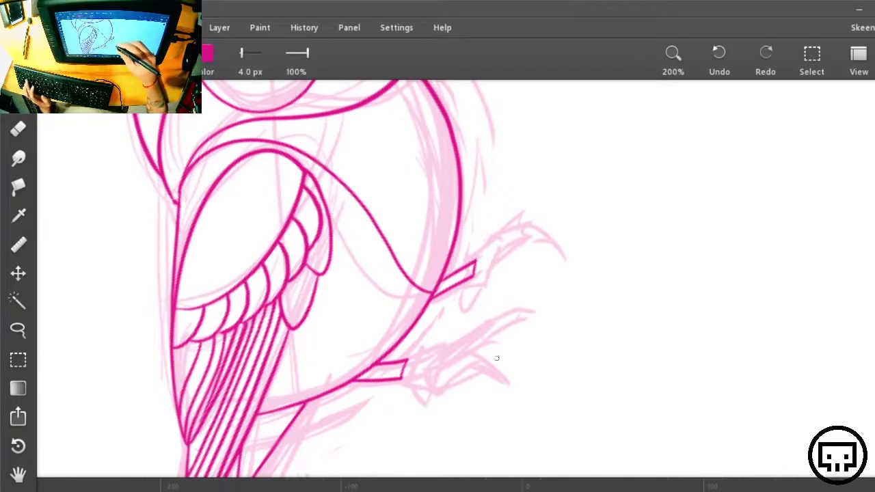
pyautogui.moveTo(637, 336)
pyautogui.mouseDown()
pyautogui.moveTo(573, 344)
pyautogui.moveTo(593, 315)
pyautogui.mouseUp()
pyautogui.press('r')
pyautogui.moveTo(676, 285); pyautogui.dragTo(545, 415)
pyautogui.moveTo(617, 334); pyautogui.dragTo(606, 444)
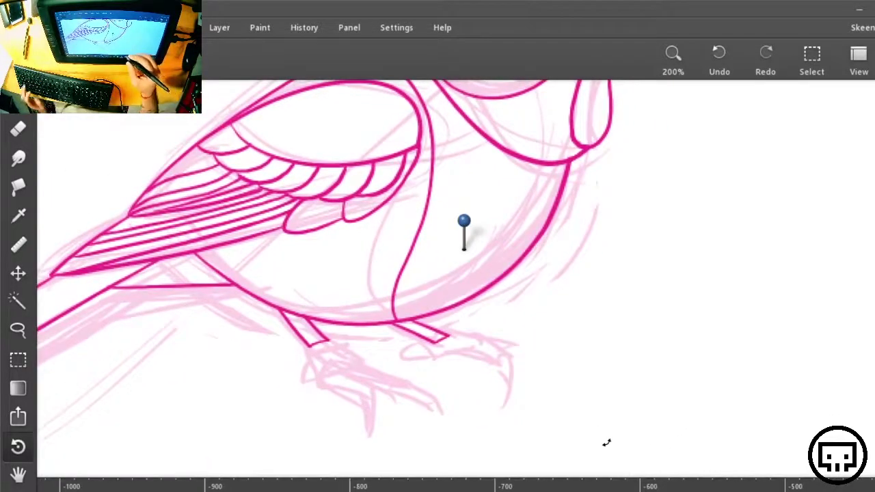
pyautogui.press('v')
pyautogui.press('b')
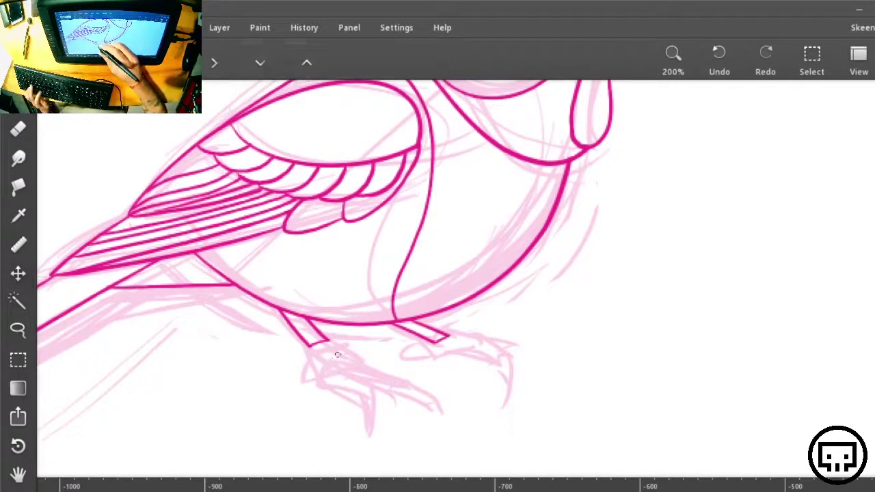
pyautogui.moveTo(327, 366)
pyautogui.mouseDown()
pyautogui.moveTo(373, 401)
pyautogui.moveTo(371, 445)
pyautogui.mouseUp()
pyautogui.hotkey('ctrl', 'z')
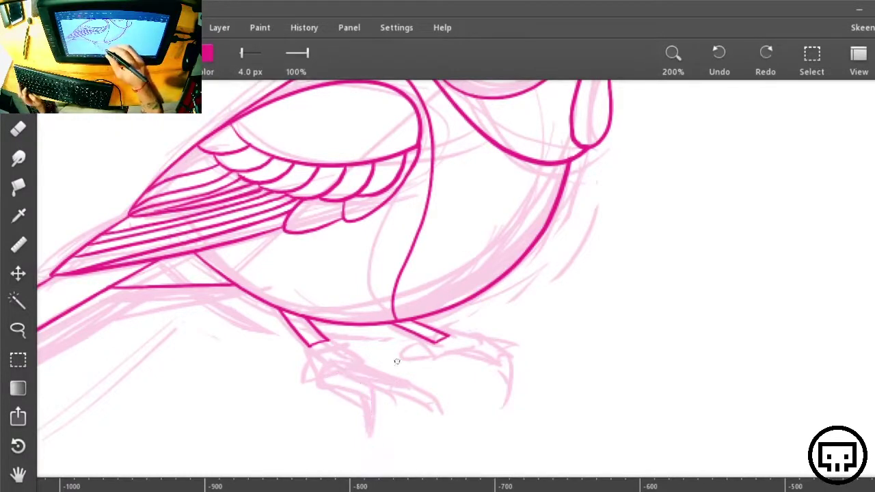
pyautogui.moveTo(327, 369)
pyautogui.mouseDown()
pyautogui.moveTo(345, 368)
pyautogui.moveTo(376, 387)
pyautogui.moveTo(375, 434)
pyautogui.mouseUp()
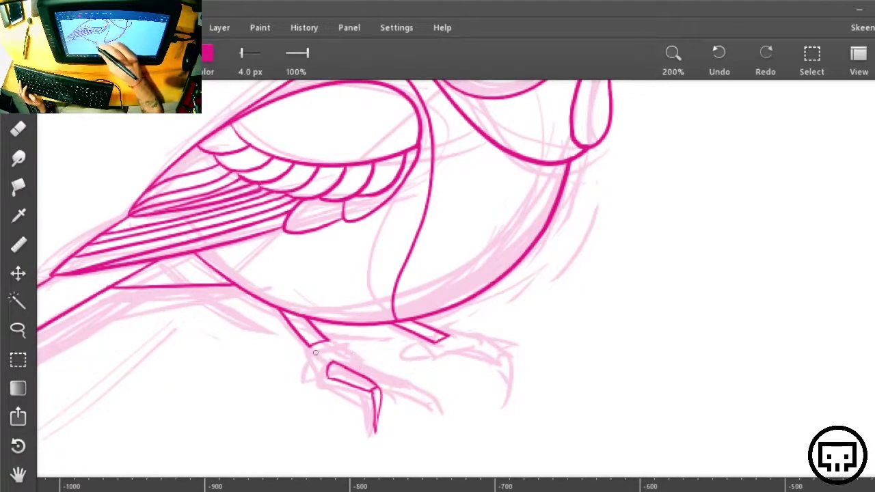
pyautogui.moveTo(309, 346); pyautogui.dragTo(313, 378)
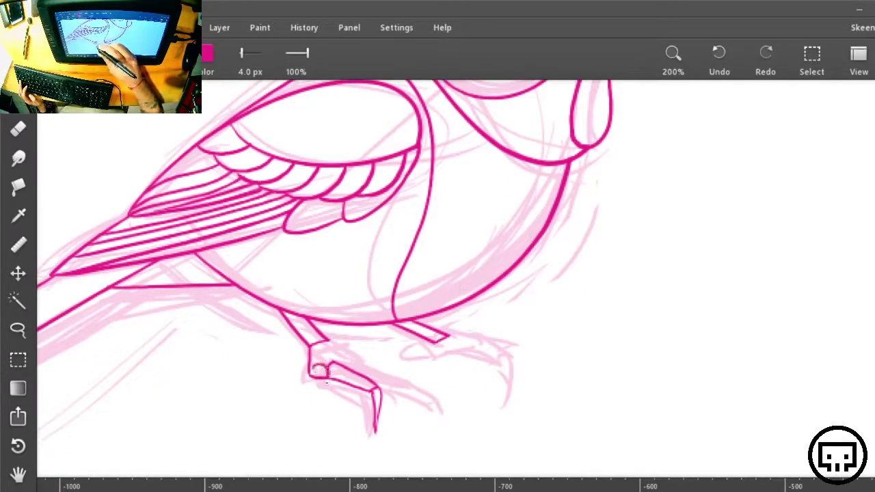
pyautogui.moveTo(311, 370); pyautogui.dragTo(313, 395)
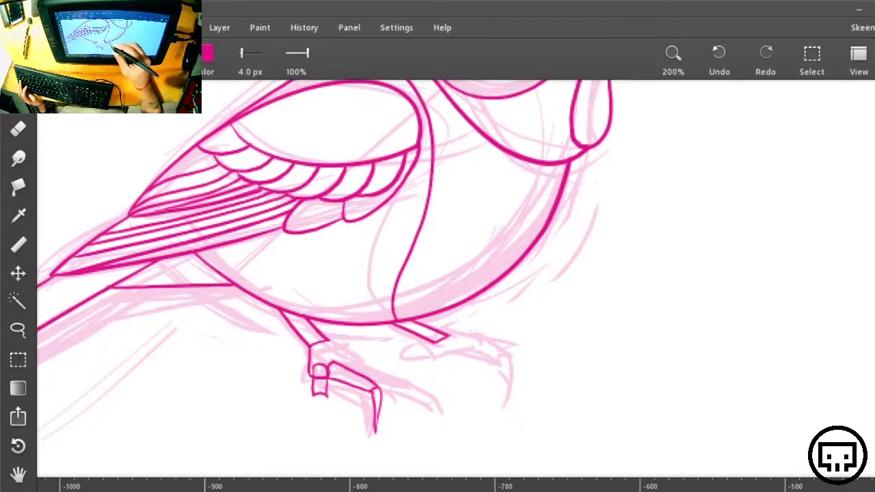
pyautogui.hotkey('ctrl', 'z')
pyautogui.hotkey('ctrl', 'z')
pyautogui.hotkey('ctrl', 'z')
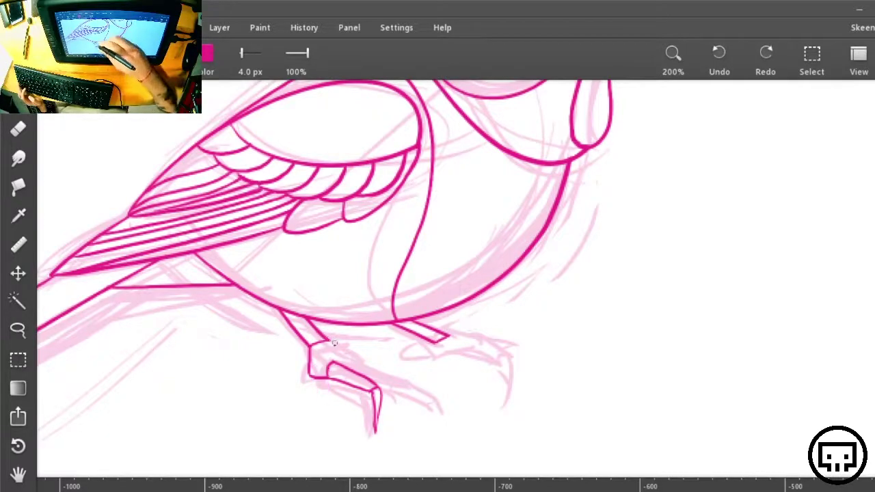
# Step: Ink the rear foot's remaining toes and claws, including the short back toe behind the ankle
pyautogui.moveTo(347, 358)
pyautogui.mouseDown()
pyautogui.moveTo(391, 380)
pyautogui.moveTo(375, 380)
pyautogui.moveTo(395, 387)
pyautogui.moveTo(402, 425)
pyautogui.mouseUp()
pyautogui.moveTo(388, 388); pyautogui.dragTo(396, 414)
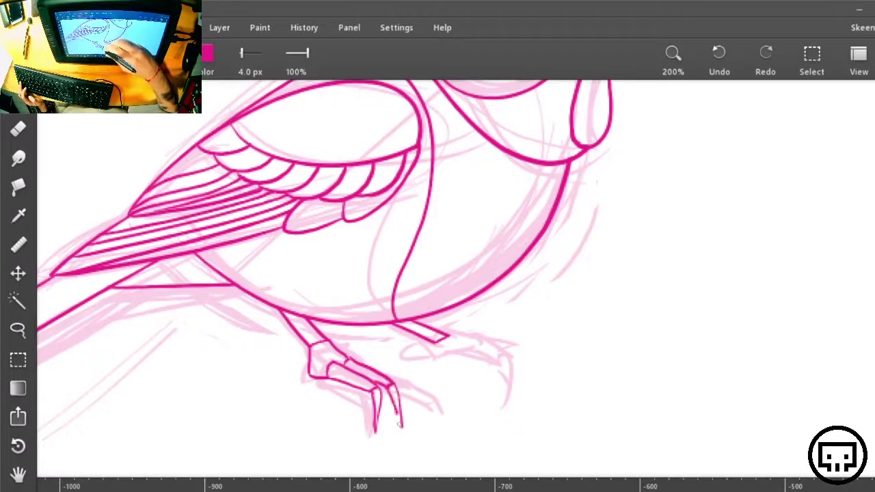
pyautogui.moveTo(308, 356); pyautogui.dragTo(292, 378)
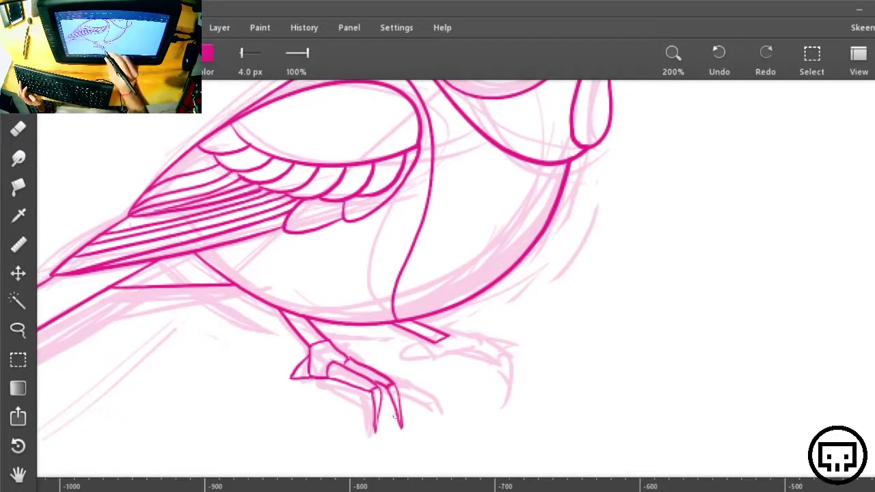
pyautogui.moveTo(388, 433); pyautogui.dragTo(403, 427)
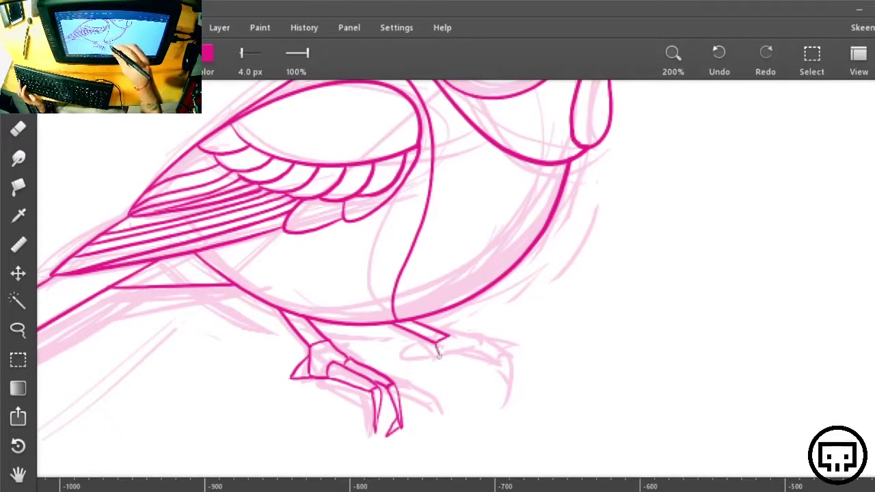
# Step: Ink the front foot's base, two clawed front toes and short back toe, and switch to the eraser
pyautogui.moveTo(451, 336)
pyautogui.mouseDown()
pyautogui.moveTo(479, 344)
pyautogui.moveTo(439, 354)
pyautogui.moveTo(480, 346)
pyautogui.moveTo(467, 339)
pyautogui.moveTo(492, 369)
pyautogui.moveTo(494, 357)
pyautogui.moveTo(494, 372)
pyautogui.moveTo(508, 370)
pyautogui.moveTo(500, 412)
pyautogui.mouseUp()
pyautogui.moveTo(494, 368); pyautogui.dragTo(499, 413)
pyautogui.moveTo(482, 342)
pyautogui.mouseDown()
pyautogui.moveTo(525, 352)
pyautogui.moveTo(527, 393)
pyautogui.mouseUp()
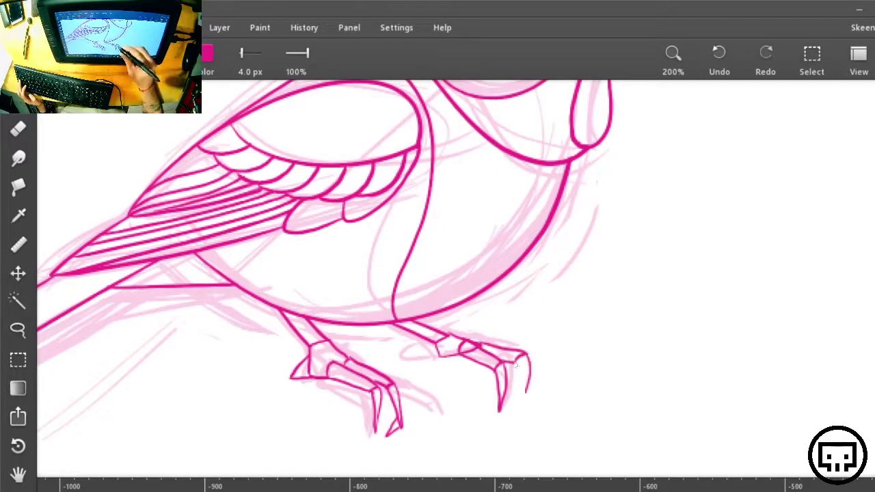
pyautogui.moveTo(513, 363); pyautogui.dragTo(525, 394)
pyautogui.moveTo(438, 341)
pyautogui.mouseDown()
pyautogui.moveTo(423, 359)
pyautogui.moveTo(447, 355)
pyautogui.mouseUp()
pyautogui.press('e')
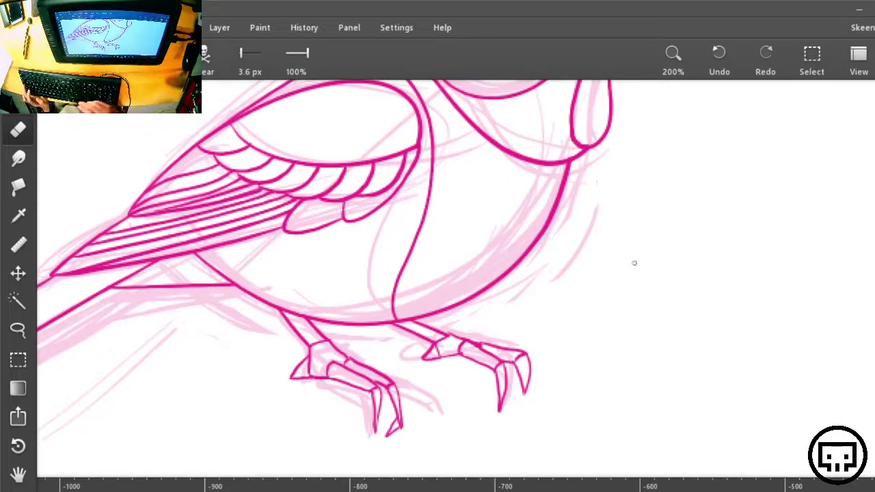
# Step: Show the bluebird photo layer beside the whole inked bird for comparison
pyautogui.scroll(-4, 635, 263)
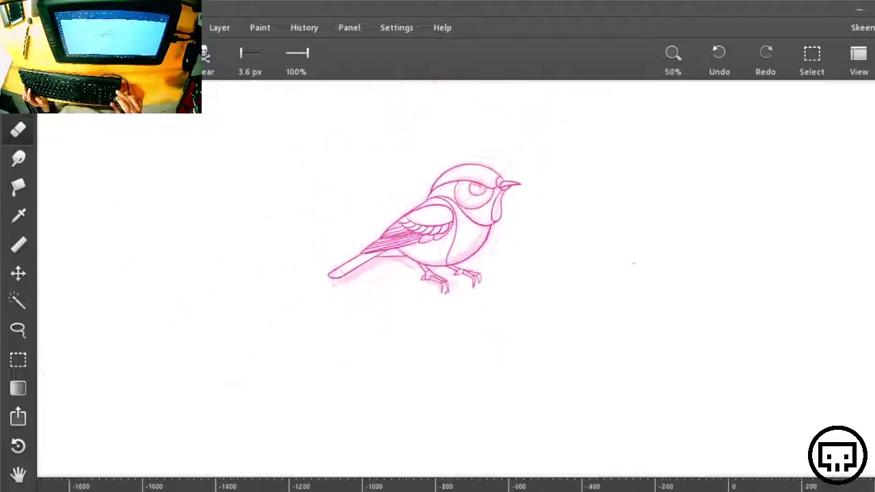
pyautogui.moveTo(694, 234); pyautogui.dragTo(698, 317)
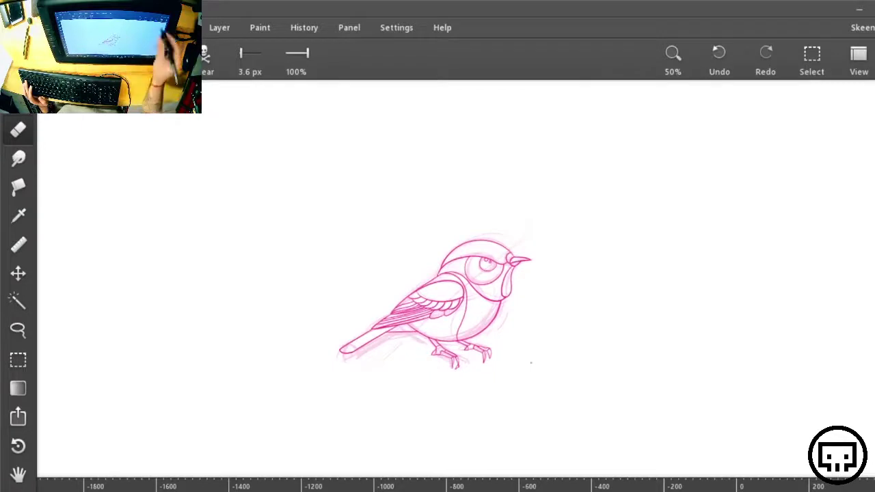
pyautogui.press('F7')
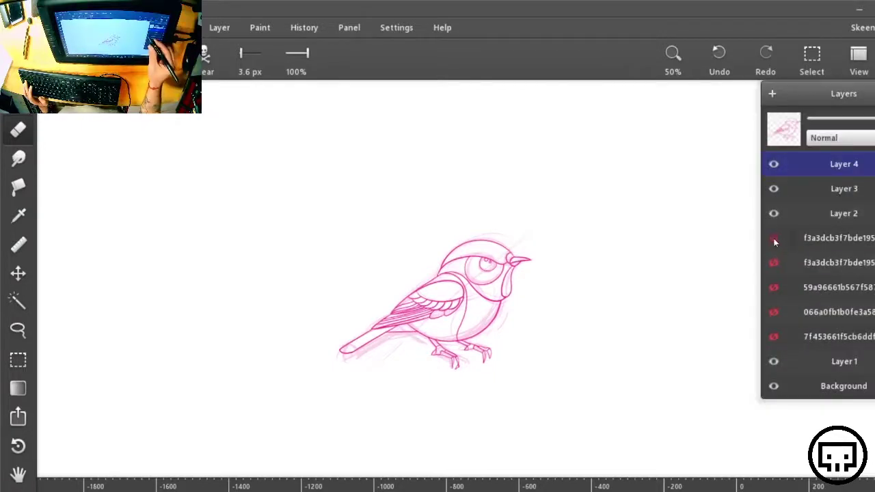
pyautogui.click(774, 238)
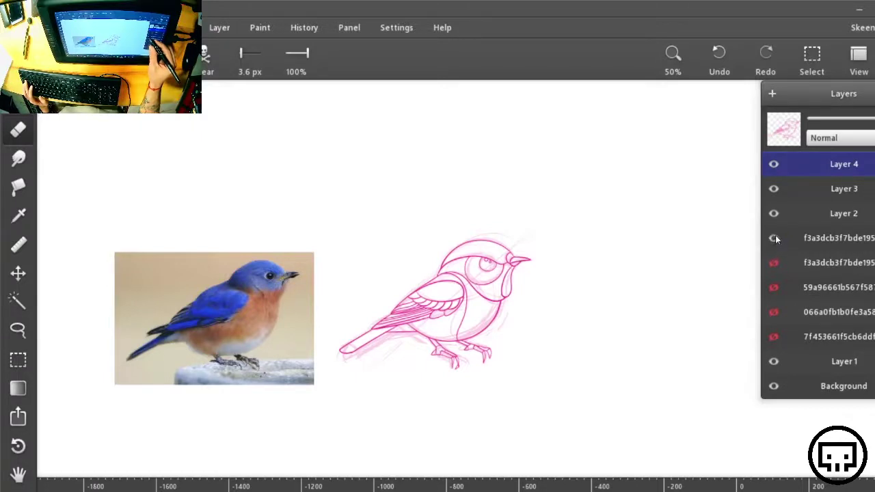
pyautogui.click(774, 238)
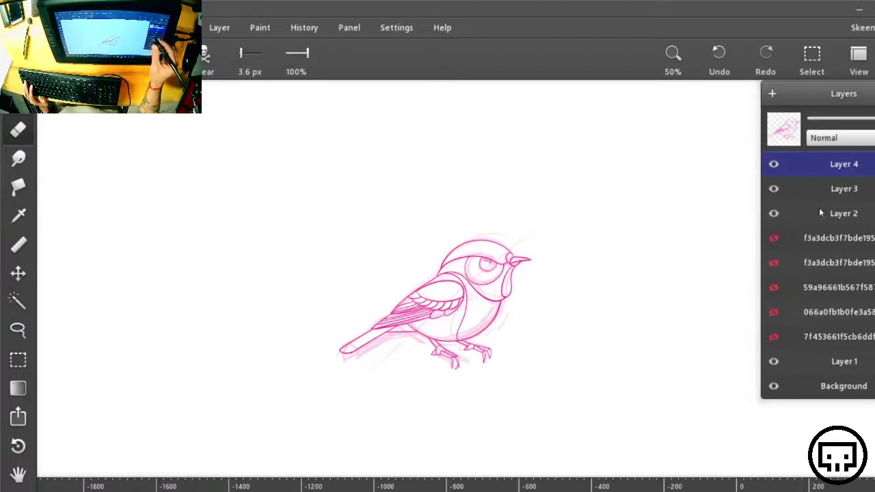
pyautogui.click(774, 238)
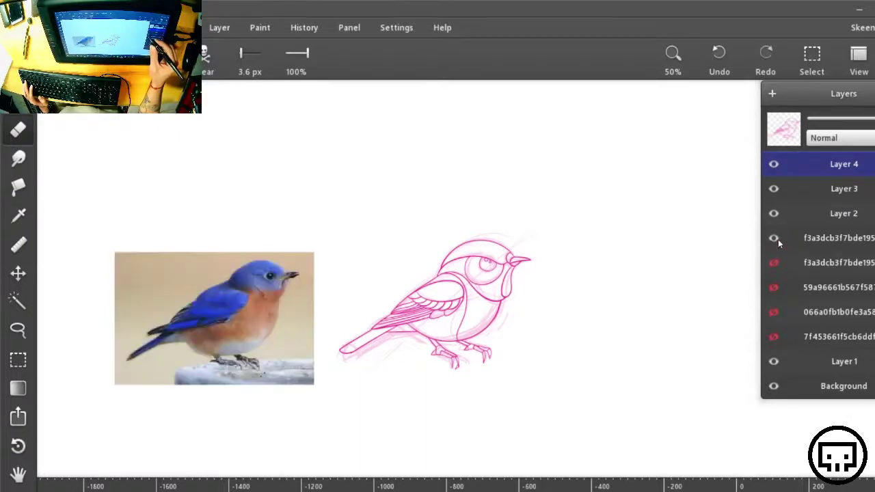
# Step: Hide Layer 4 and Layer 3, and raise the opacity of Layer 2 to bring up the first construction sketch
pyautogui.click(774, 164)
pyautogui.click(774, 189)
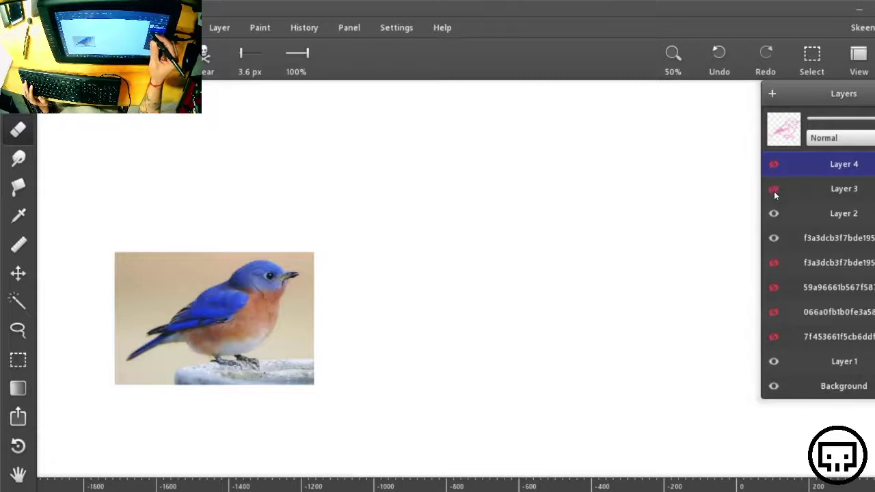
pyautogui.click(844, 214)
pyautogui.moveTo(813, 120); pyautogui.dragTo(872, 120)
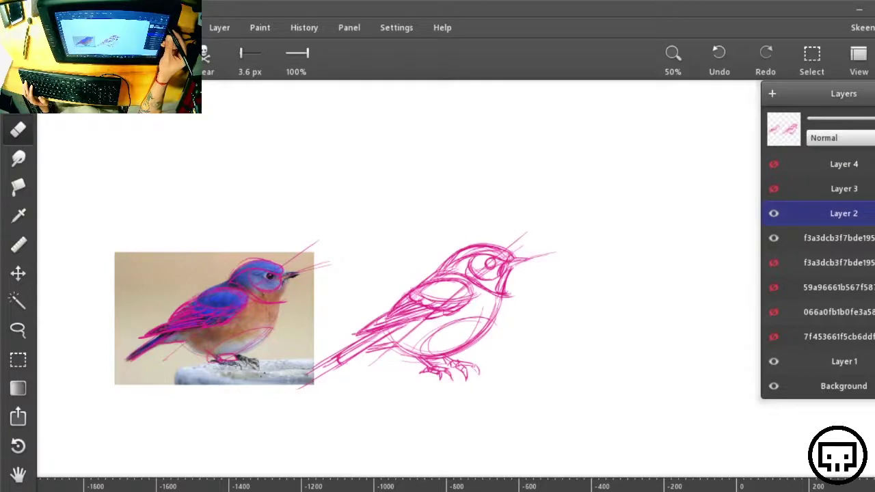
# Step: Hide Layer 2, view Layer 3's refined sketch on its own, and switch back to showing only Layer 4's line art
pyautogui.click(774, 215)
pyautogui.click(775, 191)
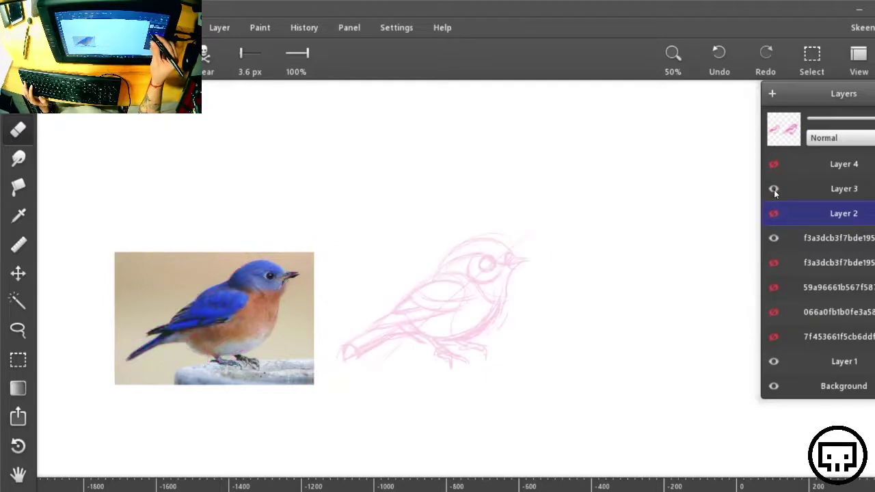
pyautogui.click(775, 190)
pyautogui.click(774, 164)
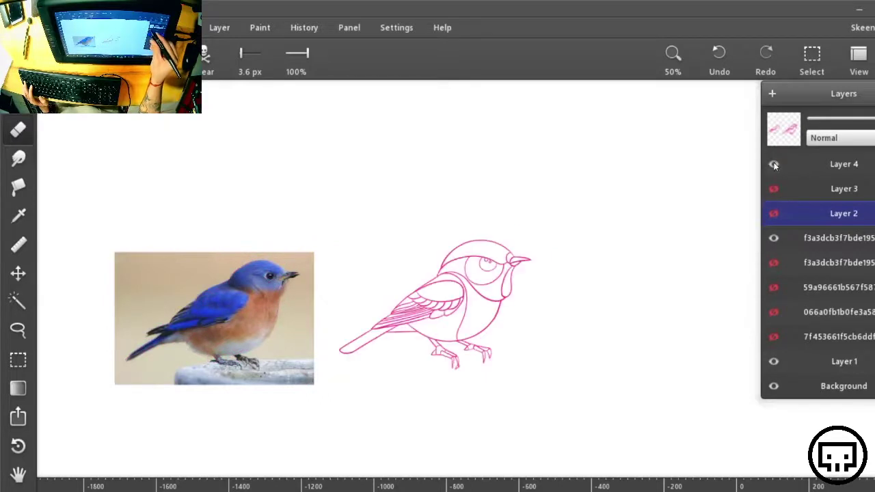
# Step: Add a new layer above Layer 4 and set the eraser size to 4.9 px, with the beak in close view
pyautogui.click(841, 164)
pyautogui.click(773, 94)
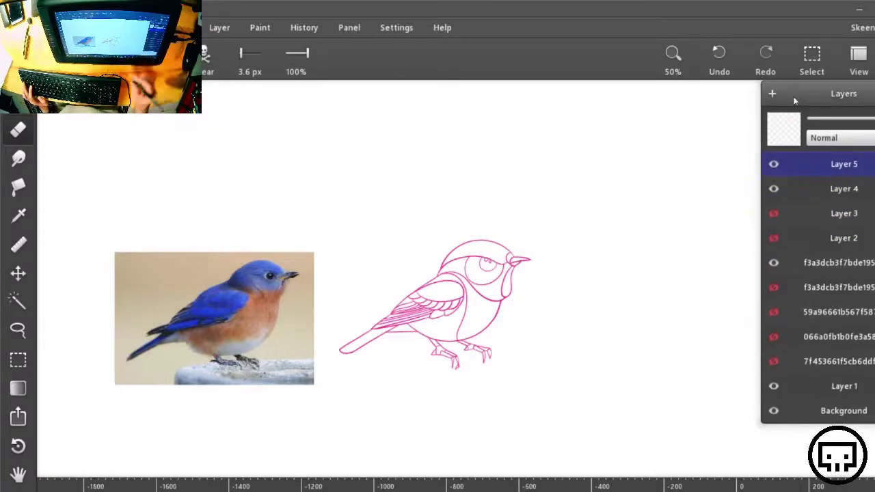
pyautogui.hotkey('ctrl', '+')
pyautogui.moveTo(245, 52); pyautogui.dragTo(251, 48)
pyautogui.moveTo(538, 388); pyautogui.dragTo(682, 227)
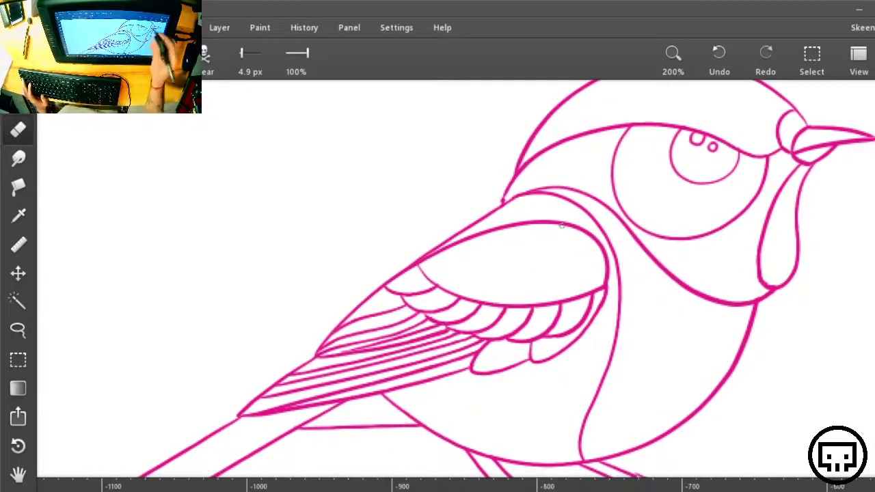
pyautogui.hotkey('ctrl', '+')
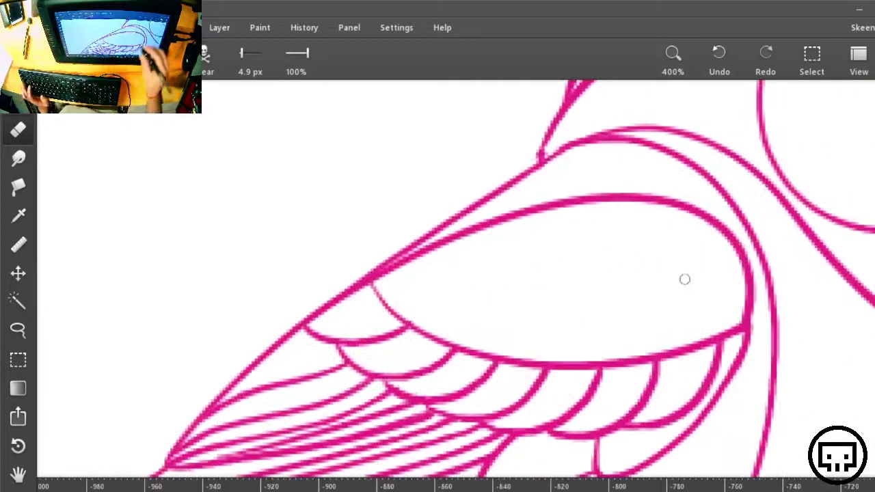
pyautogui.moveTo(716, 180); pyautogui.dragTo(408, 383)
pyautogui.moveTo(514, 307); pyautogui.dragTo(405, 371)
pyautogui.hscroll(6, 441, 277)
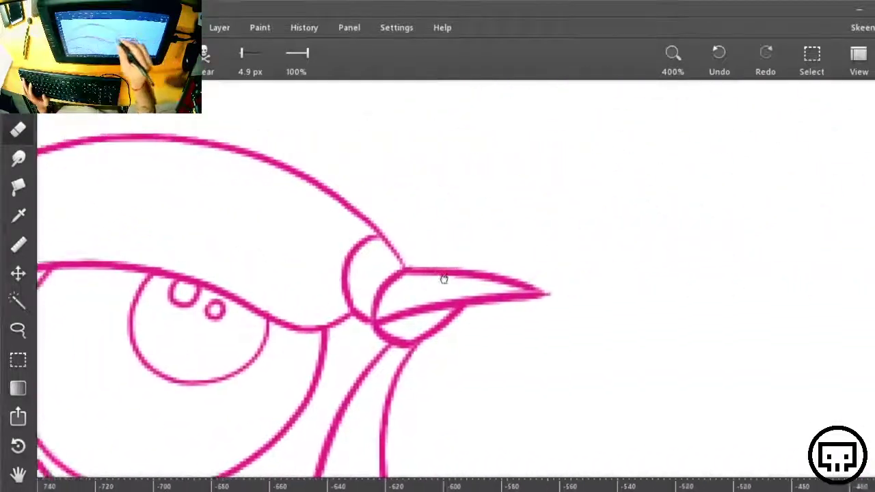
# Step: Thicken the upper and lower outer edges of the beak with the 4.0 px brush
pyautogui.press('r')
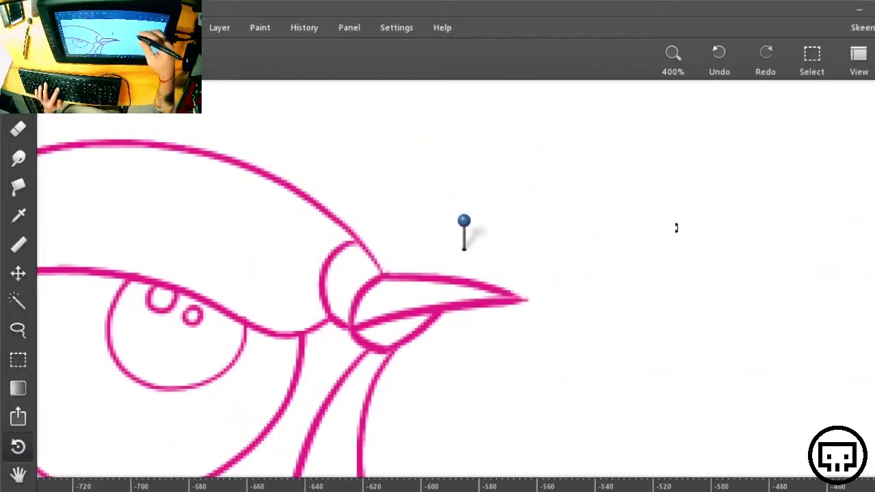
pyautogui.moveTo(677, 227); pyautogui.dragTo(479, 451)
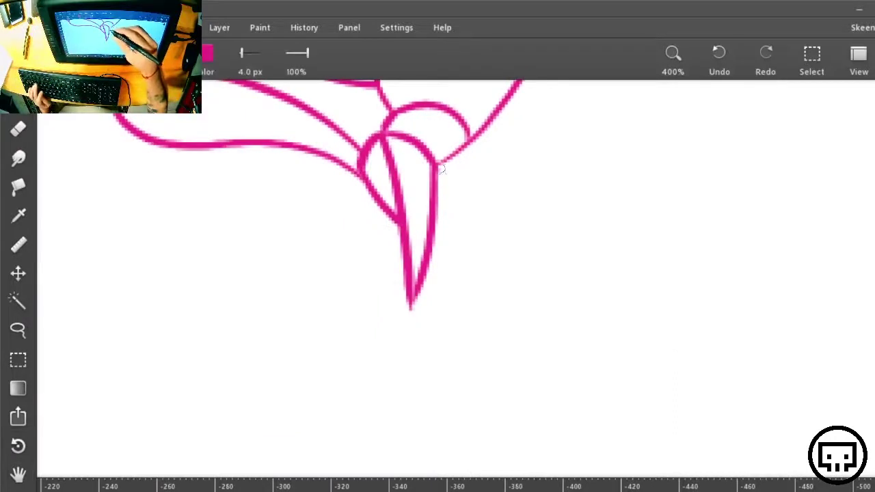
pyautogui.moveTo(443, 165)
pyautogui.mouseDown()
pyautogui.moveTo(433, 258)
pyautogui.moveTo(408, 314)
pyautogui.mouseUp()
pyautogui.moveTo(394, 222); pyautogui.dragTo(408, 314)
pyautogui.hotkey('ctrl', 'z')
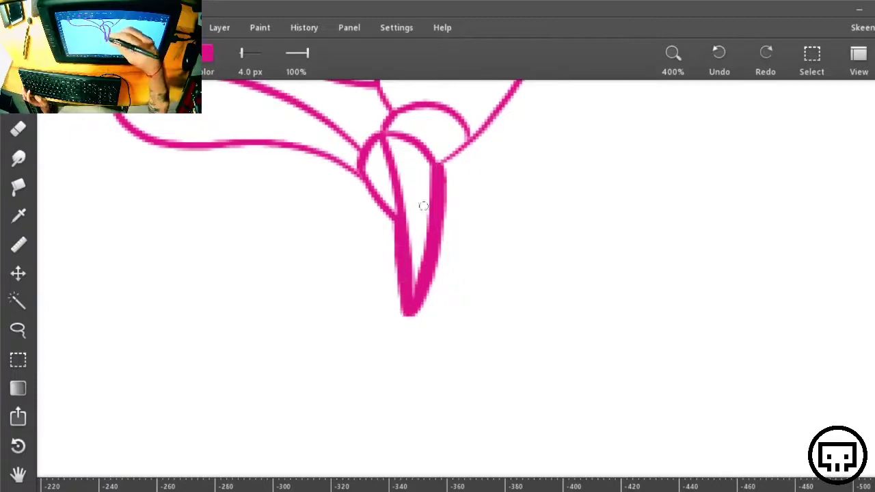
# Step: Thicken the head's outer contour from the base of the beak over the crown and down to the nape
pyautogui.moveTo(539, 194); pyautogui.dragTo(358, 381)
pyautogui.press('r')
pyautogui.moveTo(599, 396)
pyautogui.mouseDown()
pyautogui.moveTo(607, 385)
pyautogui.moveTo(440, 110)
pyautogui.mouseUp()
pyautogui.moveTo(716, 368); pyautogui.dragTo(508, 234)
pyautogui.click(540, 104)
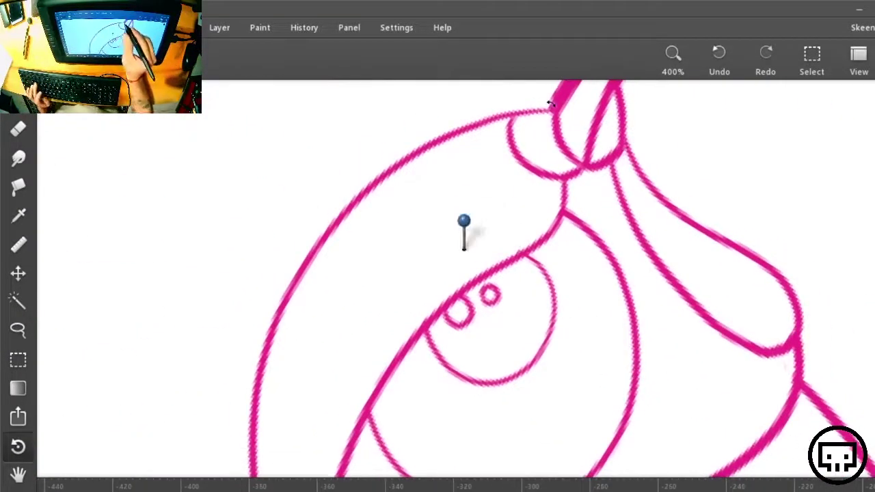
pyautogui.press('b')
pyautogui.moveTo(547, 106)
pyautogui.mouseDown()
pyautogui.moveTo(419, 145)
pyautogui.moveTo(333, 217)
pyautogui.moveTo(265, 331)
pyautogui.moveTo(248, 403)
pyautogui.moveTo(251, 473)
pyautogui.mouseUp()
pyautogui.moveTo(465, 409)
pyautogui.mouseDown()
pyautogui.moveTo(391, 196)
pyautogui.moveTo(387, 154)
pyautogui.mouseUp()
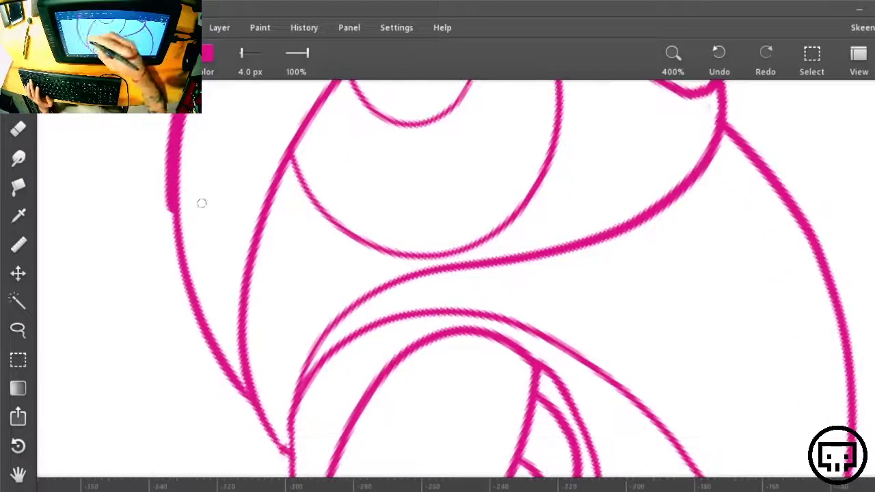
pyautogui.moveTo(171, 156)
pyautogui.mouseDown()
pyautogui.moveTo(171, 236)
pyautogui.moveTo(195, 319)
pyautogui.moveTo(251, 409)
pyautogui.mouseUp()
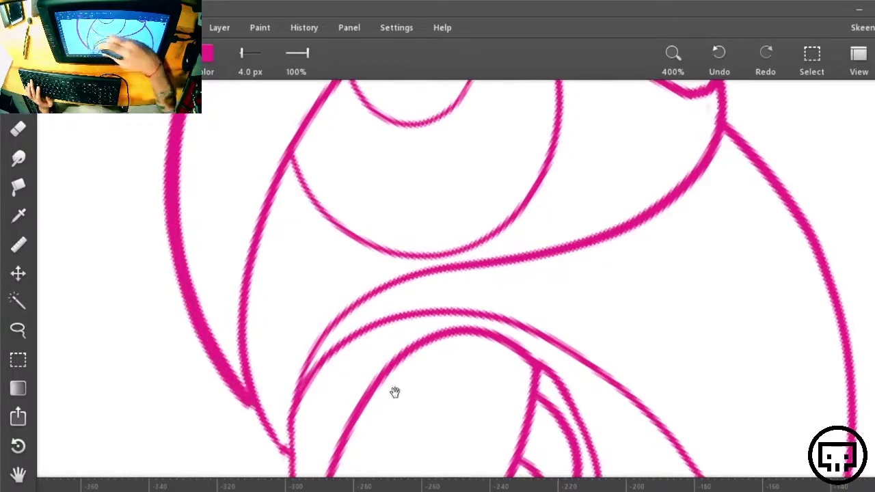
pyautogui.moveTo(395, 391); pyautogui.dragTo(310, 253)
pyautogui.moveTo(174, 267); pyautogui.dragTo(218, 325)
# Step: Thicken the bird's back contour along the outer edge of the folded wing, from the nape to the wing tip
pyautogui.moveTo(431, 348); pyautogui.dragTo(508, 130)
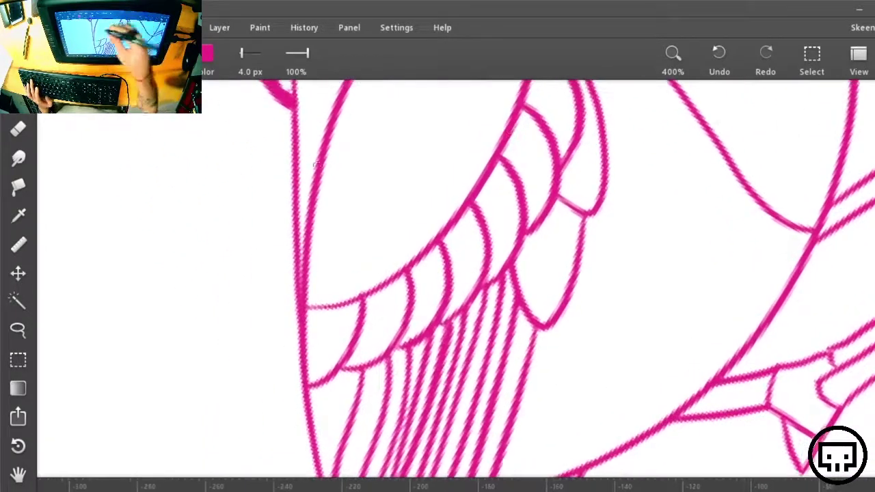
pyautogui.moveTo(288, 98)
pyautogui.mouseDown()
pyautogui.moveTo(294, 354)
pyautogui.moveTo(313, 477)
pyautogui.mouseUp()
pyautogui.moveTo(455, 443)
pyautogui.mouseDown()
pyautogui.moveTo(405, 303)
pyautogui.moveTo(259, 194)
pyautogui.mouseUp()
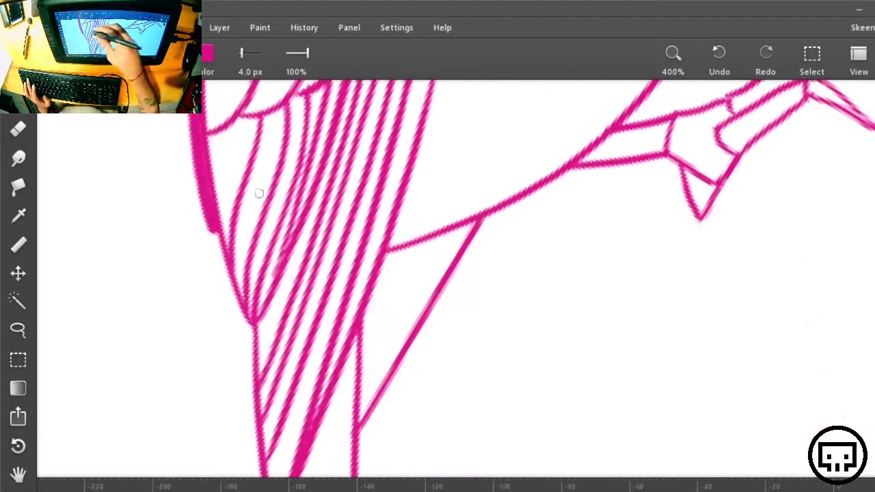
pyautogui.moveTo(212, 223); pyautogui.dragTo(250, 323)
pyautogui.moveTo(207, 220); pyautogui.dragTo(230, 294)
pyautogui.moveTo(383, 309); pyautogui.dragTo(412, 146)
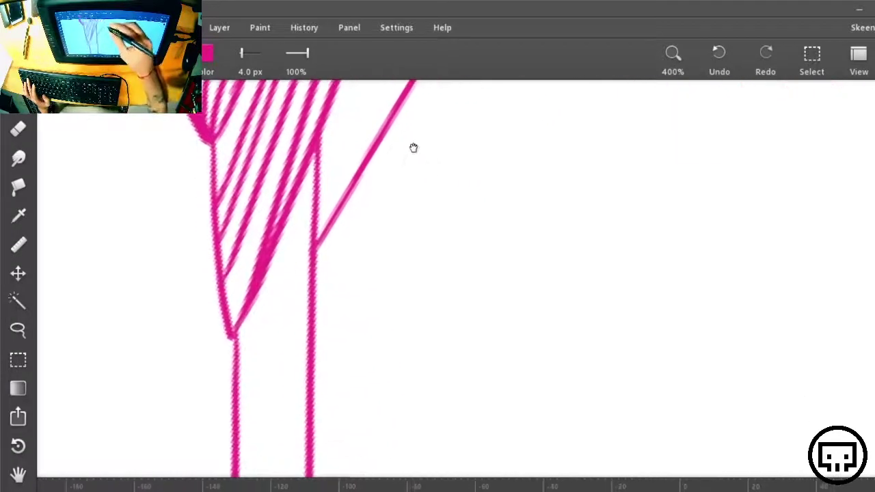
pyautogui.moveTo(206, 136)
pyautogui.mouseDown()
pyautogui.moveTo(207, 227)
pyautogui.moveTo(228, 345)
pyautogui.mouseUp()
# Step: Thicken both long sides and the rounded tip of the tail, plus the slanted line joining it to the belly
pyautogui.moveTo(397, 345); pyautogui.dragTo(407, 173)
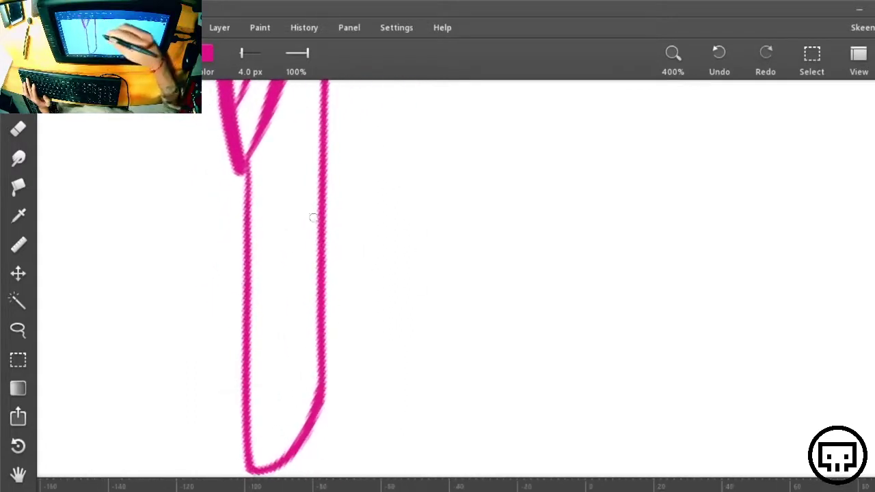
pyautogui.moveTo(240, 168)
pyautogui.mouseDown()
pyautogui.moveTo(236, 287)
pyautogui.moveTo(248, 470)
pyautogui.mouseUp()
pyautogui.moveTo(509, 281); pyautogui.dragTo(538, 321)
pyautogui.moveTo(358, 108); pyautogui.dragTo(357, 427)
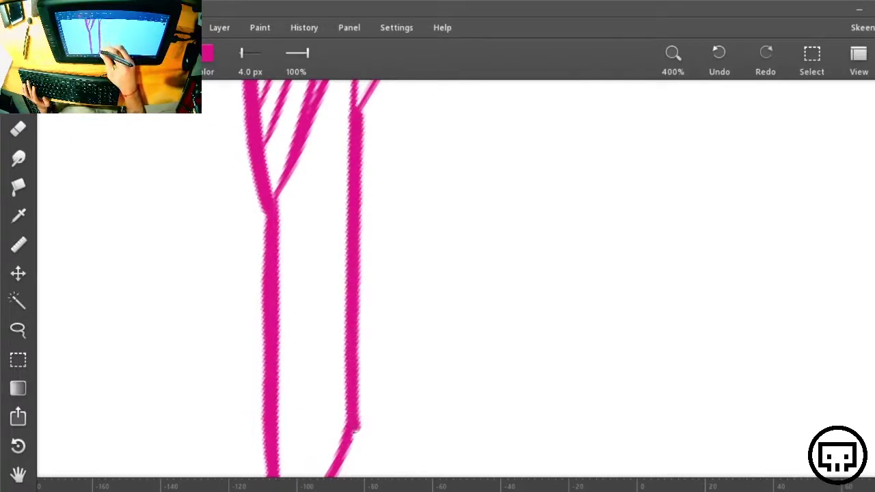
pyautogui.moveTo(452, 371); pyautogui.dragTo(499, 172)
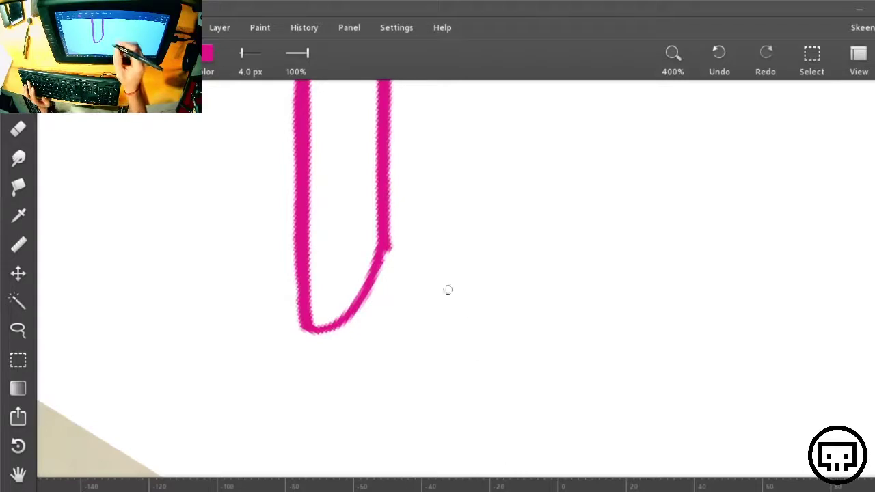
pyautogui.moveTo(305, 327)
pyautogui.mouseDown()
pyautogui.moveTo(326, 332)
pyautogui.moveTo(346, 321)
pyautogui.moveTo(380, 276)
pyautogui.moveTo(387, 249)
pyautogui.mouseUp()
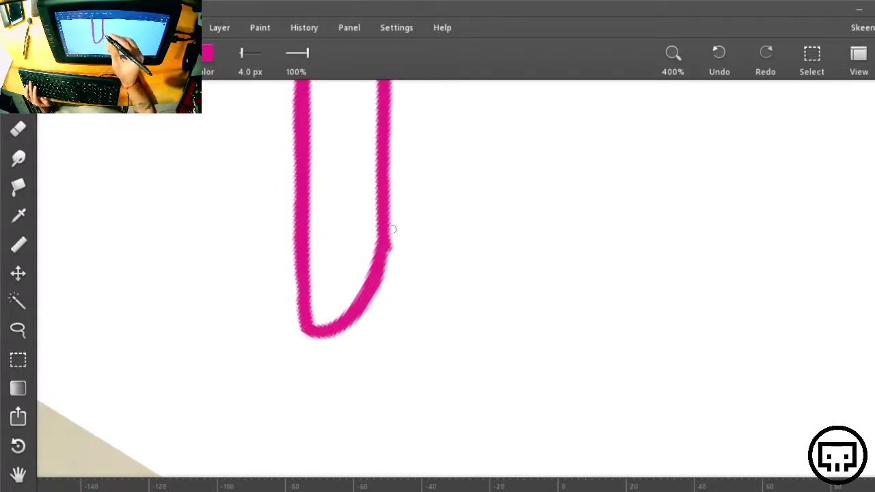
pyautogui.moveTo(532, 188)
pyautogui.mouseDown()
pyautogui.moveTo(451, 365)
pyautogui.moveTo(410, 490)
pyautogui.mouseUp()
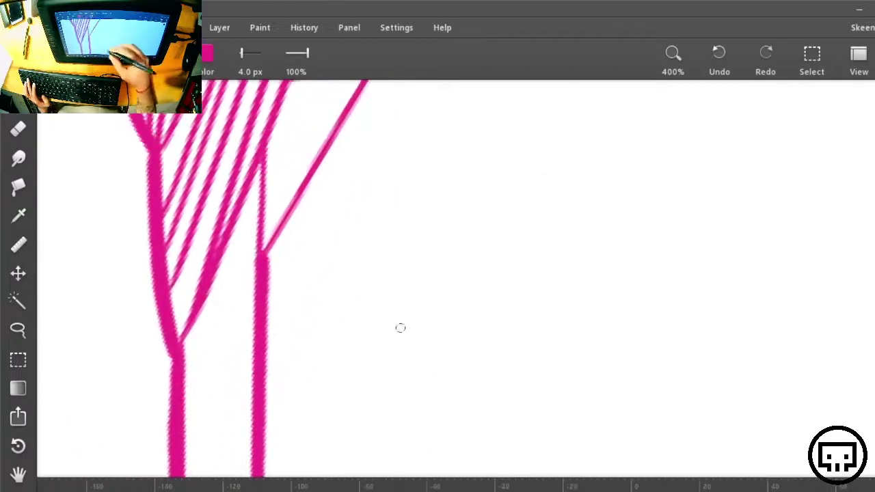
pyautogui.moveTo(492, 204)
pyautogui.mouseDown()
pyautogui.moveTo(395, 299)
pyautogui.moveTo(330, 331)
pyautogui.mouseUp()
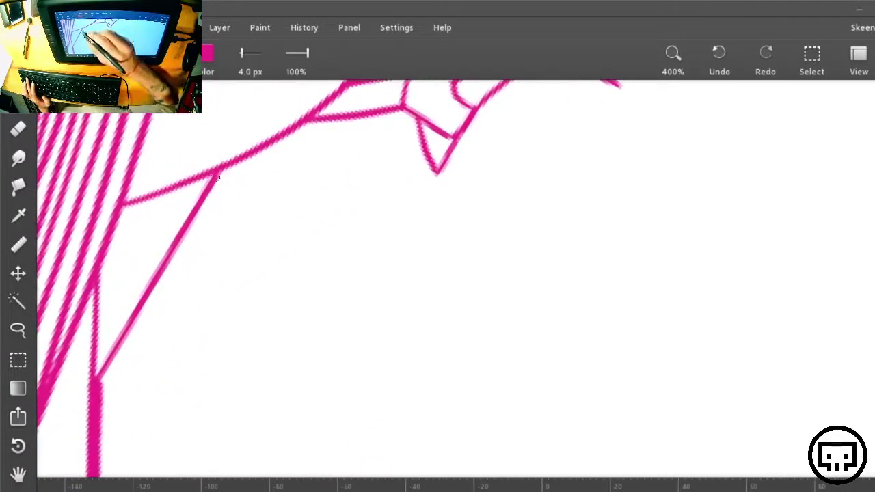
pyautogui.moveTo(218, 175); pyautogui.dragTo(99, 383)
# Step: Thicken the belly contour past the legs down to the line where the tail begins
pyautogui.moveTo(533, 231); pyautogui.dragTo(461, 362)
pyautogui.press('r')
pyautogui.moveTo(519, 347); pyautogui.dragTo(556, 299)
pyautogui.moveTo(508, 387)
pyautogui.mouseDown()
pyautogui.moveTo(474, 246)
pyautogui.moveTo(588, 313)
pyautogui.moveTo(564, 264)
pyautogui.moveTo(396, 205)
pyautogui.moveTo(494, 297)
pyautogui.moveTo(494, 201)
pyautogui.moveTo(522, 169)
pyautogui.moveTo(522, 135)
pyautogui.mouseUp()
pyautogui.press('b')
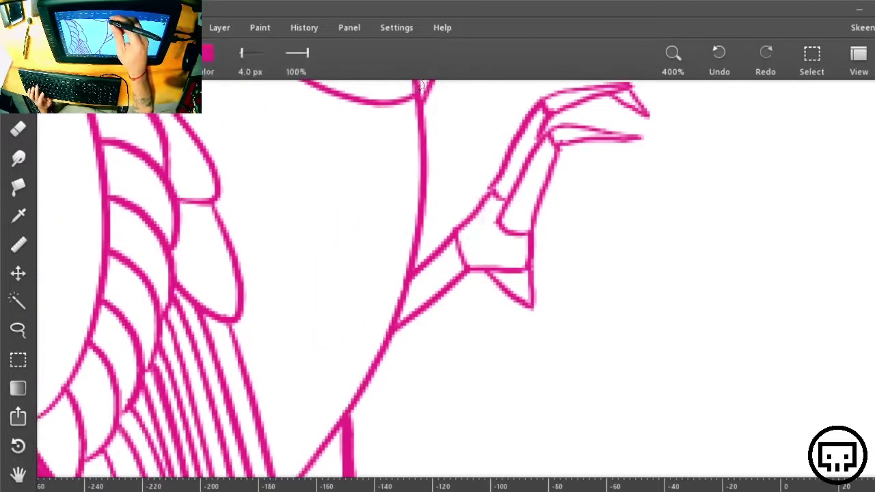
pyautogui.moveTo(424, 103)
pyautogui.mouseDown()
pyautogui.moveTo(426, 214)
pyautogui.moveTo(408, 291)
pyautogui.mouseUp()
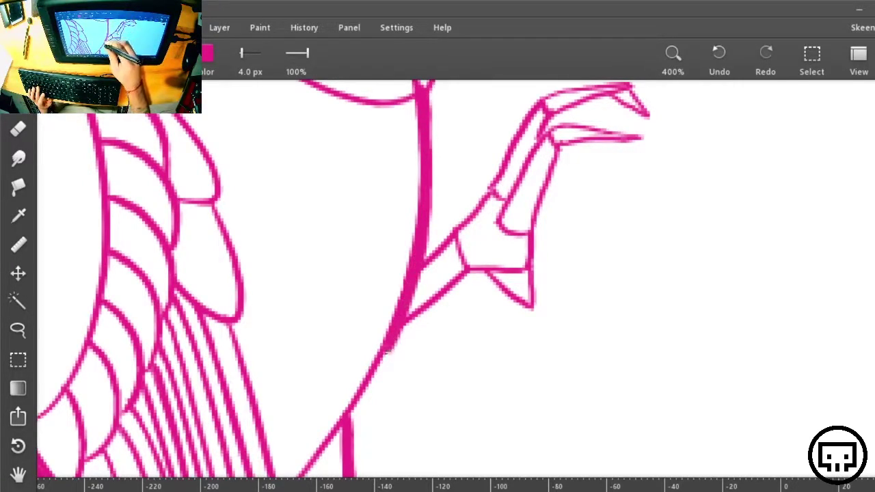
pyautogui.moveTo(373, 378); pyautogui.dragTo(356, 401)
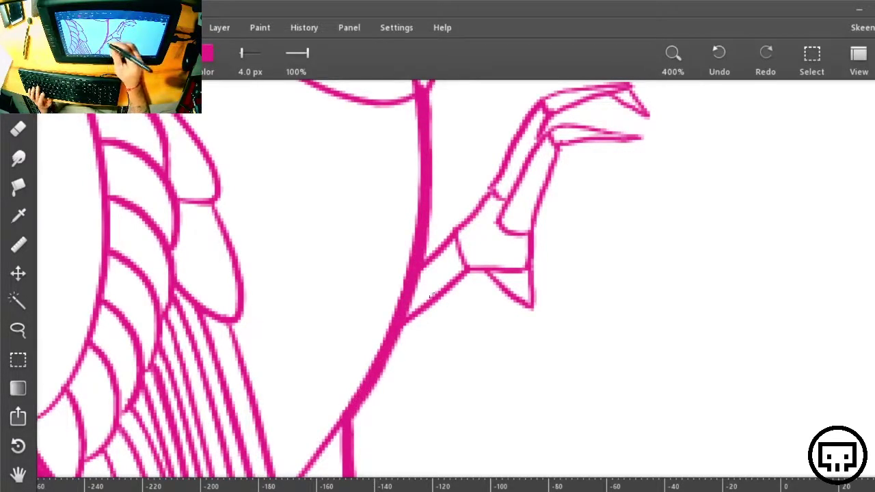
# Step: Thicken the breast contour from the front leg up to the throat, including the short bend below the throat patch
pyautogui.press('space')
pyautogui.moveTo(610, 210); pyautogui.dragTo(525, 489)
pyautogui.press('r')
pyautogui.moveTo(650, 374)
pyautogui.mouseDown()
pyautogui.moveTo(696, 327)
pyautogui.moveTo(569, 121)
pyautogui.mouseUp()
pyautogui.moveTo(691, 413); pyautogui.dragTo(534, 89)
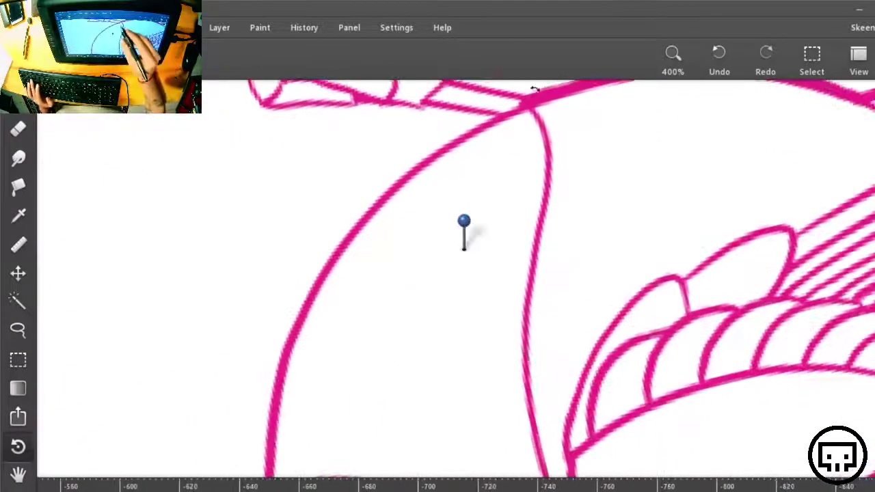
pyautogui.press('b')
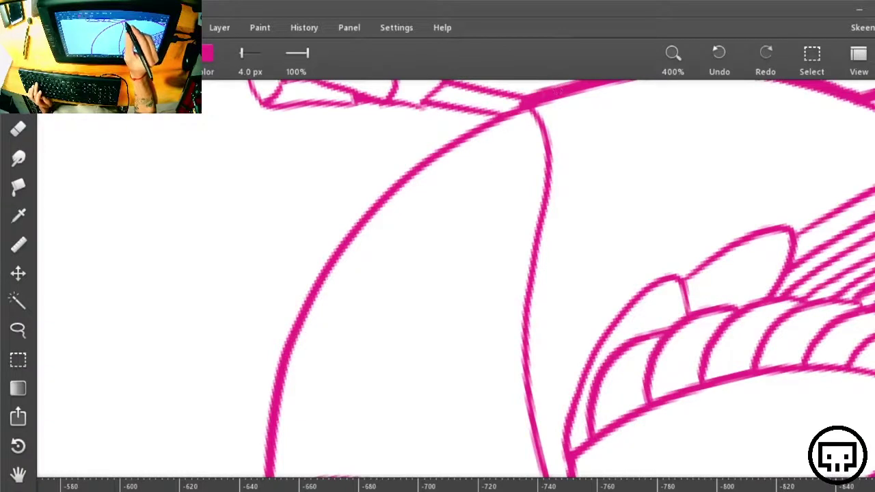
pyautogui.moveTo(523, 103)
pyautogui.mouseDown()
pyautogui.moveTo(424, 154)
pyautogui.moveTo(375, 197)
pyautogui.moveTo(311, 281)
pyautogui.moveTo(281, 347)
pyautogui.mouseUp()
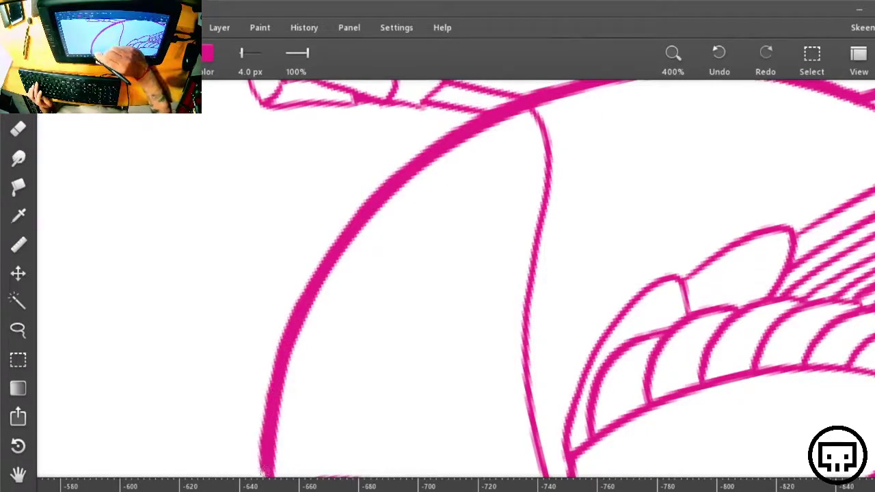
pyautogui.moveTo(414, 422); pyautogui.dragTo(389, 108)
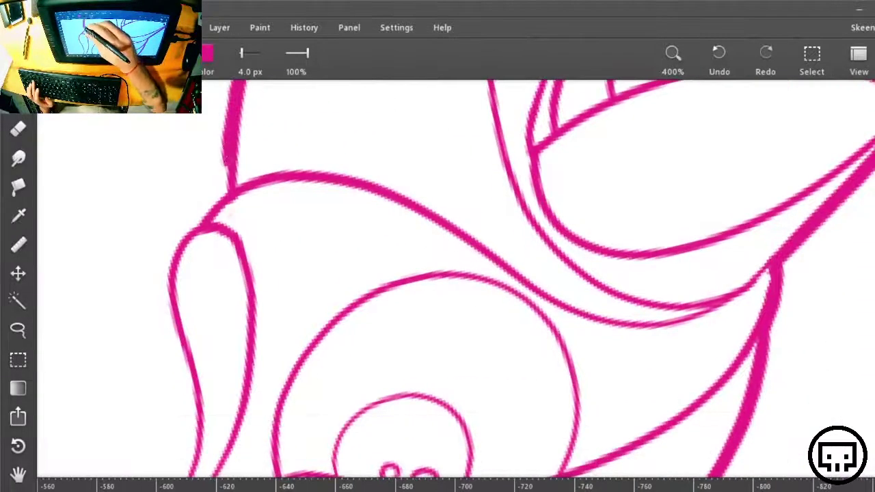
pyautogui.moveTo(231, 141)
pyautogui.mouseDown()
pyautogui.moveTo(225, 195)
pyautogui.moveTo(204, 217)
pyautogui.mouseUp()
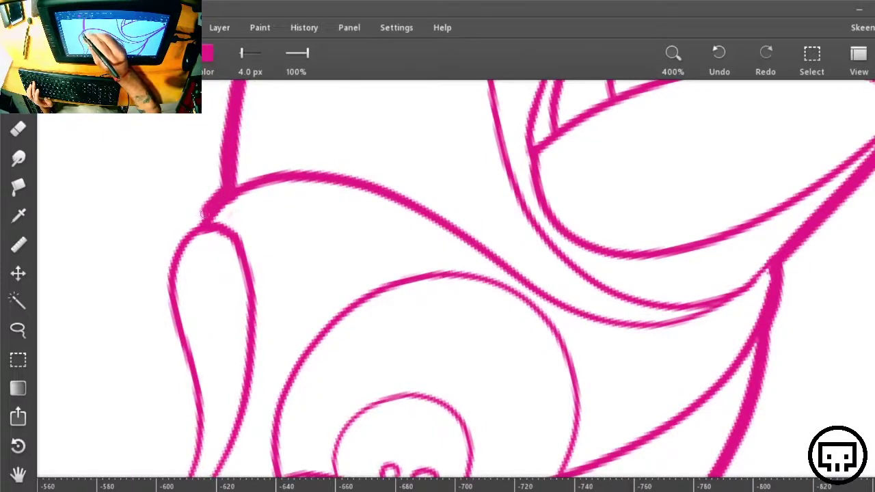
# Step: Thicken the outer edge of the throat patch and carry the heavy line along the underside of the lower beak
pyautogui.moveTo(239, 262); pyautogui.dragTo(447, 153)
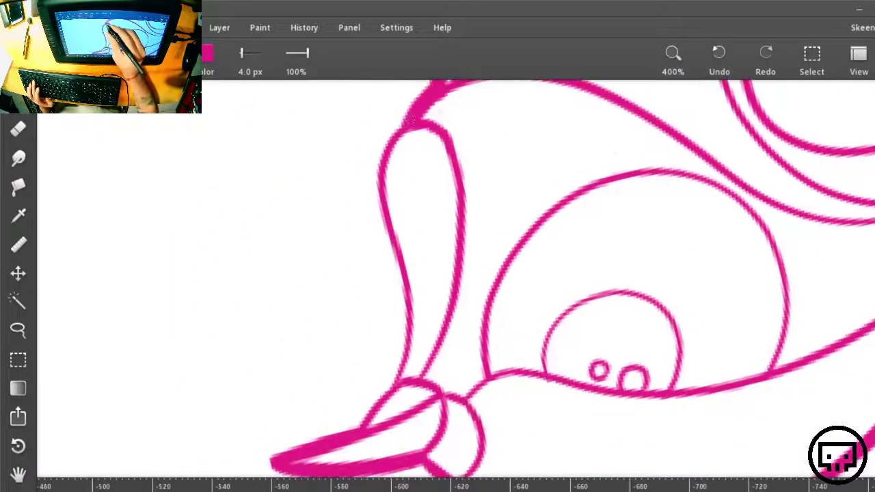
pyautogui.moveTo(411, 122)
pyautogui.mouseDown()
pyautogui.moveTo(380, 152)
pyautogui.moveTo(373, 177)
pyautogui.moveTo(380, 226)
pyautogui.mouseUp()
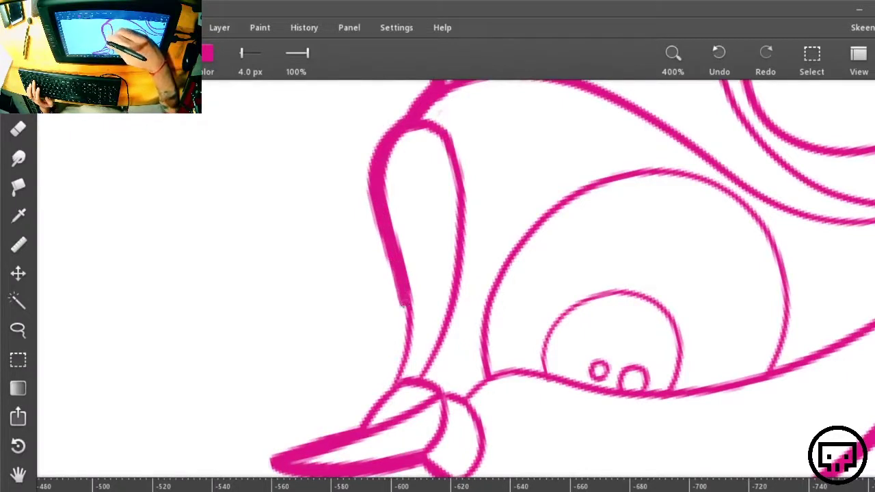
pyautogui.moveTo(404, 329); pyautogui.dragTo(400, 357)
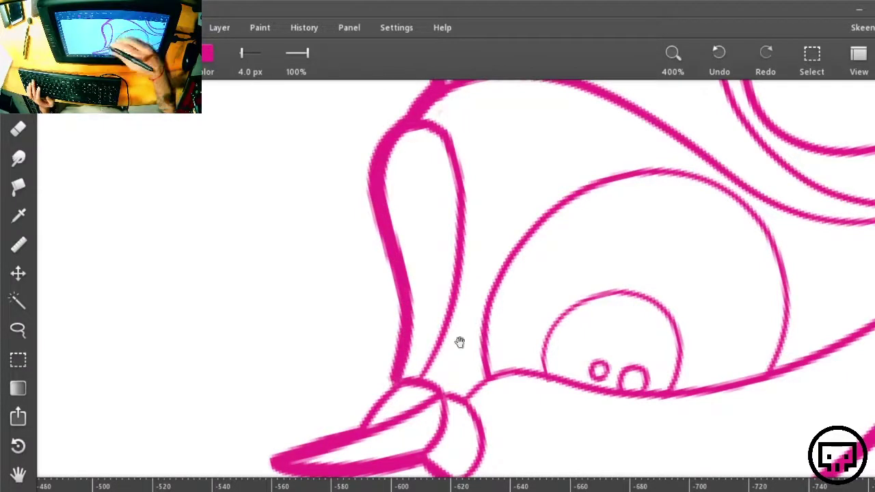
pyautogui.moveTo(460, 342); pyautogui.dragTo(510, 206)
pyautogui.moveTo(417, 231); pyautogui.dragTo(404, 250)
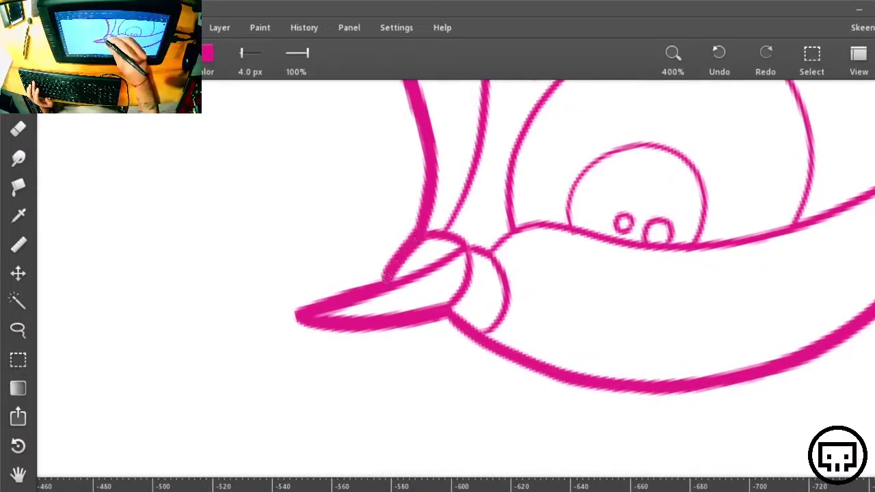
# Step: View the whole bird upright beside the bluebird photo to check its heavier outer contour
pyautogui.hotkey('ctrl', '-')
pyautogui.hotkey('ctrl', '-')
pyautogui.hotkey('ctrl', '-')
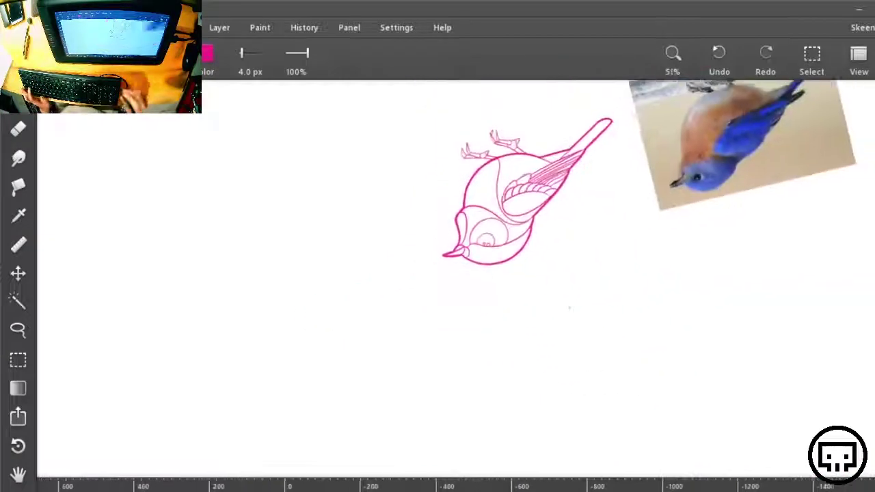
pyautogui.moveTo(644, 231); pyautogui.dragTo(416, 333)
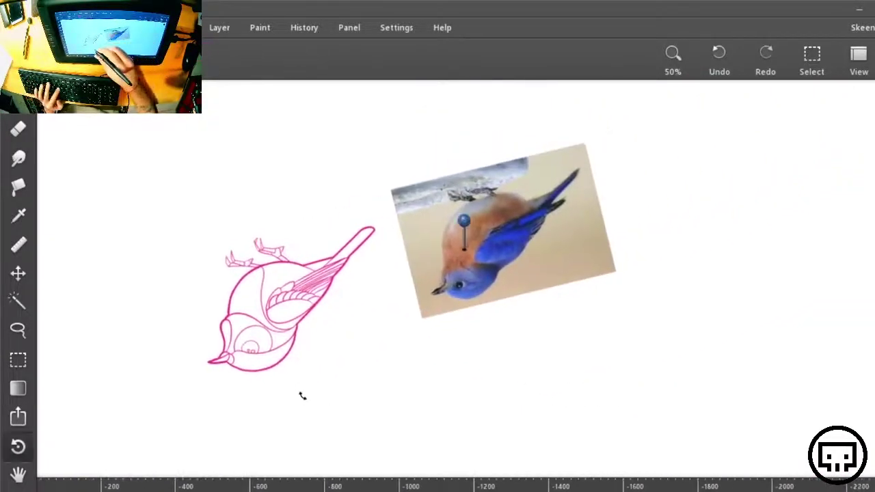
pyautogui.moveTo(301, 397)
pyautogui.mouseDown()
pyautogui.moveTo(551, 273)
pyautogui.moveTo(649, 186)
pyautogui.moveTo(738, 197)
pyautogui.mouseUp()
pyautogui.moveTo(748, 269); pyautogui.dragTo(486, 279)
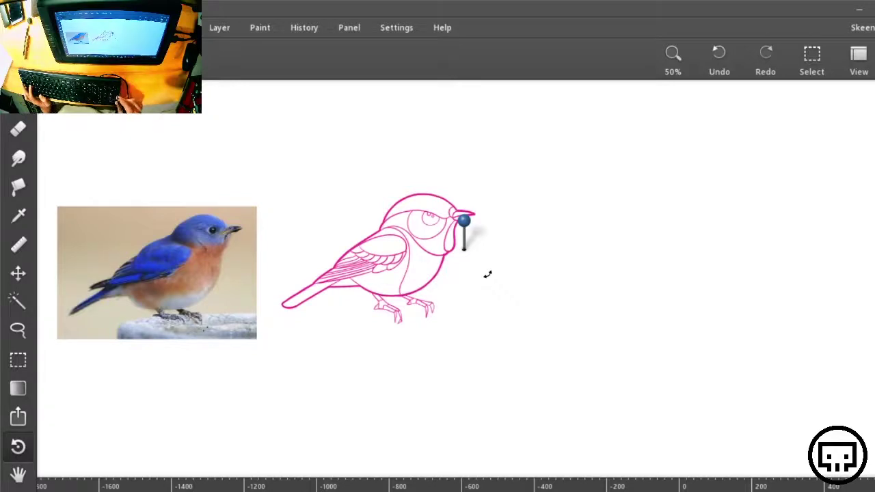
# Step: Thicken the line separating the bird's head from its body, from the nape around the cheek to the throat
pyautogui.hotkey('ctrl', '+')
pyautogui.hotkey('ctrl', '+')
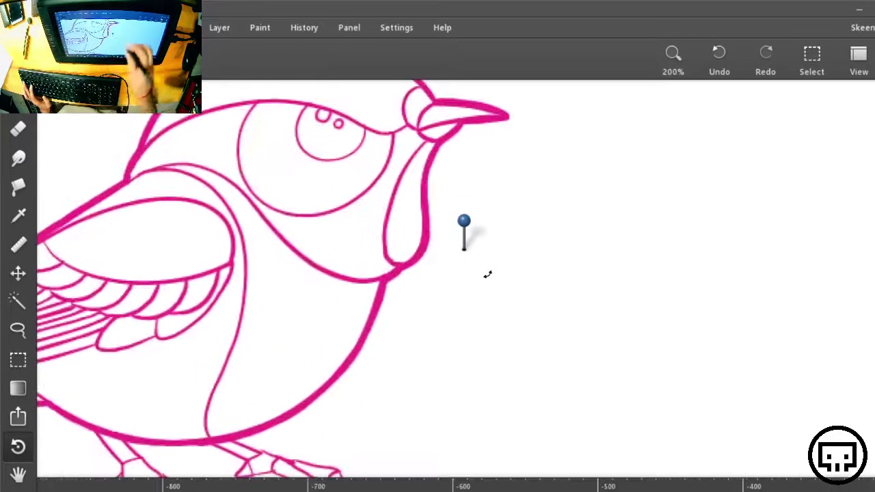
pyautogui.moveTo(599, 205); pyautogui.dragTo(809, 264)
pyautogui.hotkey('ctrl', '+')
pyautogui.scroll(3, 576, 256)
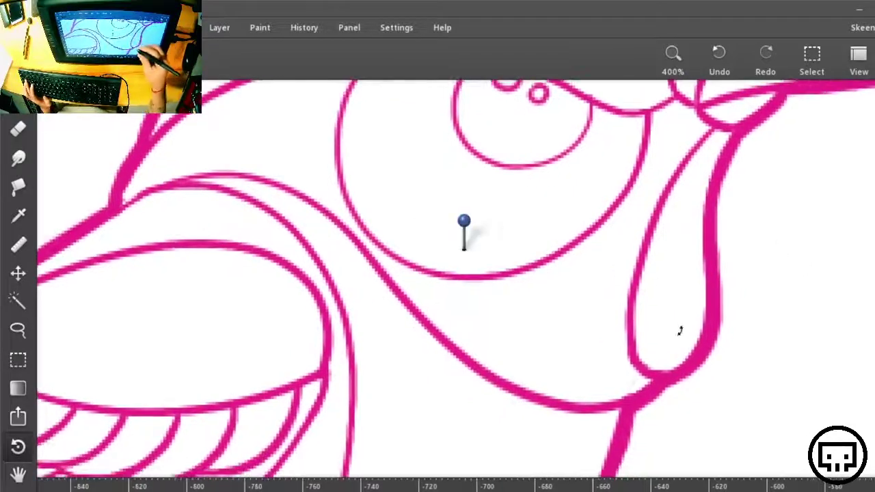
pyautogui.moveTo(756, 347); pyautogui.dragTo(500, 342)
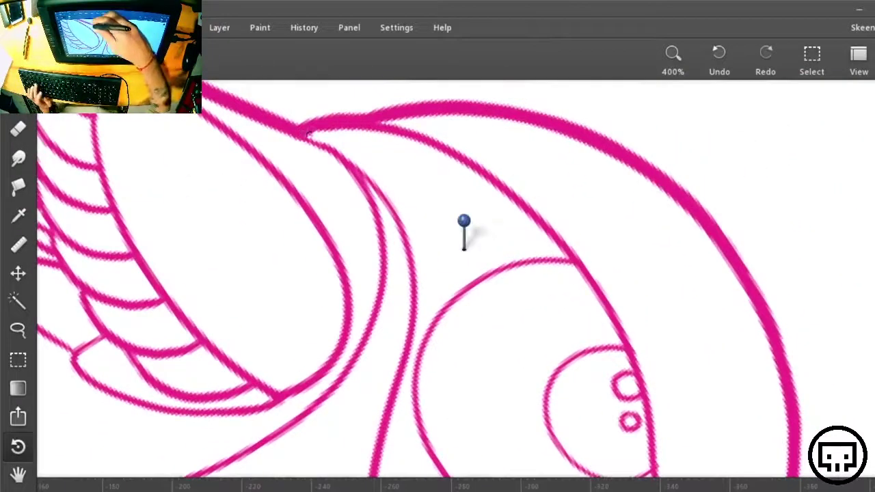
pyautogui.press('b')
pyautogui.moveTo(329, 142)
pyautogui.mouseDown()
pyautogui.moveTo(377, 184)
pyautogui.moveTo(410, 263)
pyautogui.moveTo(411, 314)
pyautogui.moveTo(380, 436)
pyautogui.mouseUp()
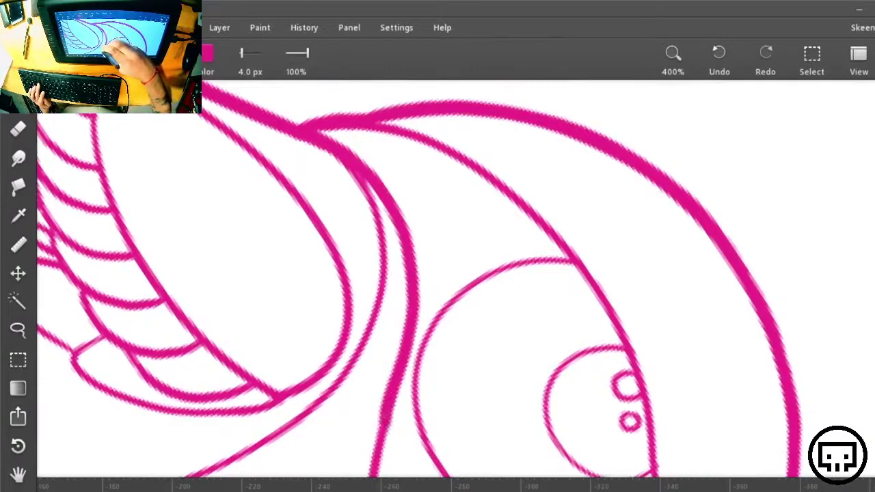
pyautogui.moveTo(555, 422); pyautogui.dragTo(458, 147)
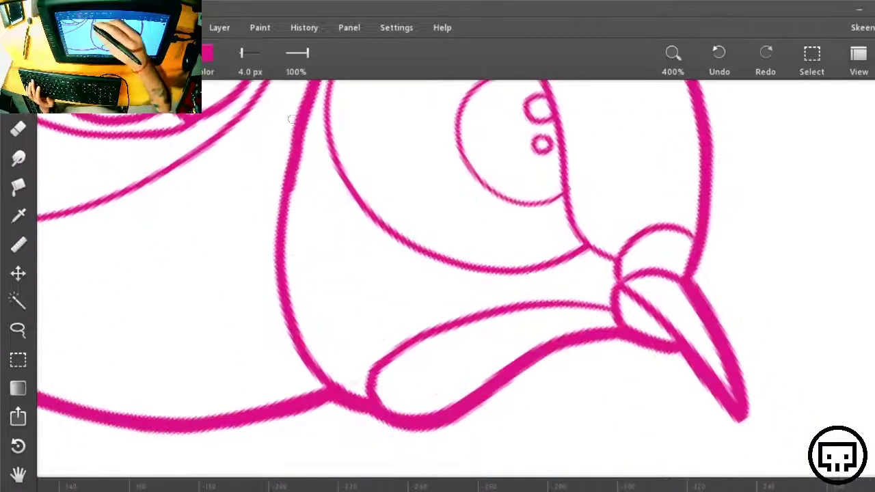
pyautogui.moveTo(287, 185); pyautogui.dragTo(284, 231)
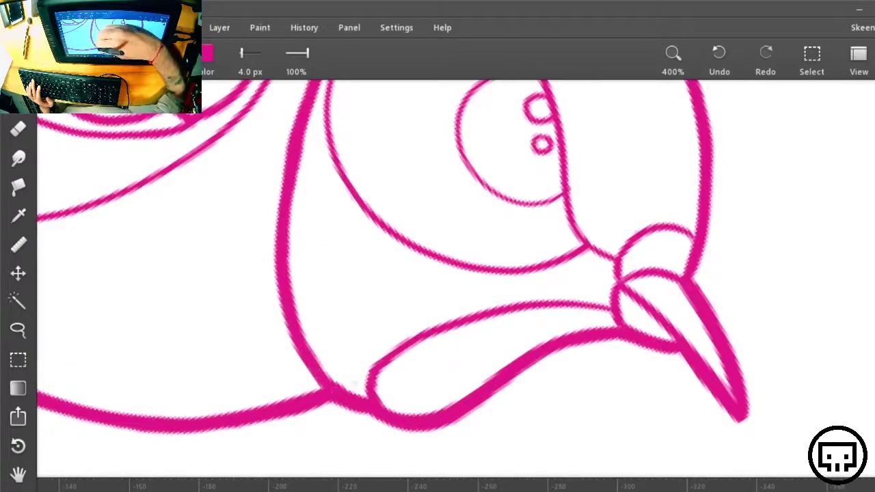
# Step: Examine the line weight of the belly, tail and wing contours to choose which lines still need thickening
pyautogui.moveTo(338, 270); pyautogui.dragTo(721, 475)
pyautogui.press('r')
pyautogui.moveTo(662, 345); pyautogui.dragTo(532, 140)
pyautogui.moveTo(479, 346); pyautogui.dragTo(496, 53)
pyautogui.moveTo(351, 296); pyautogui.dragTo(423, 226)
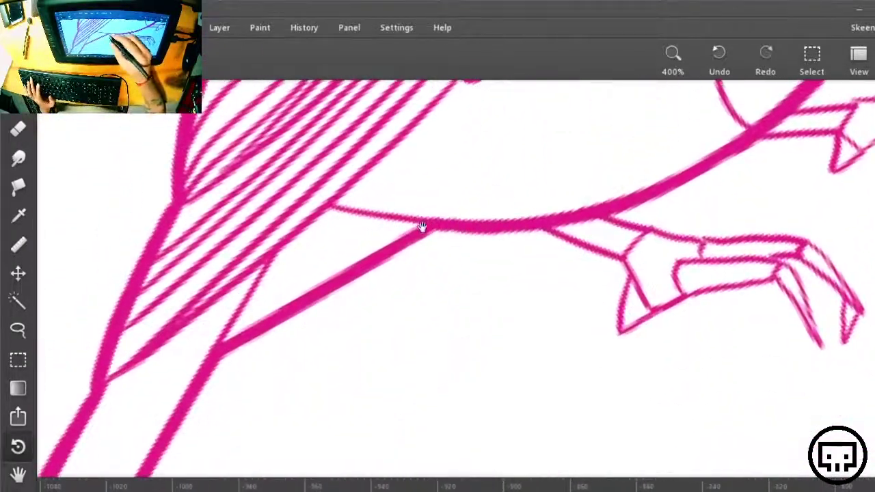
pyautogui.moveTo(474, 179)
pyautogui.mouseDown()
pyautogui.moveTo(462, 251)
pyautogui.moveTo(435, 144)
pyautogui.moveTo(430, 166)
pyautogui.moveTo(373, 229)
pyautogui.moveTo(265, 327)
pyautogui.moveTo(90, 457)
pyautogui.mouseUp()
pyautogui.moveTo(536, 224); pyautogui.dragTo(359, 489)
pyautogui.moveTo(520, 221); pyautogui.dragTo(541, 341)
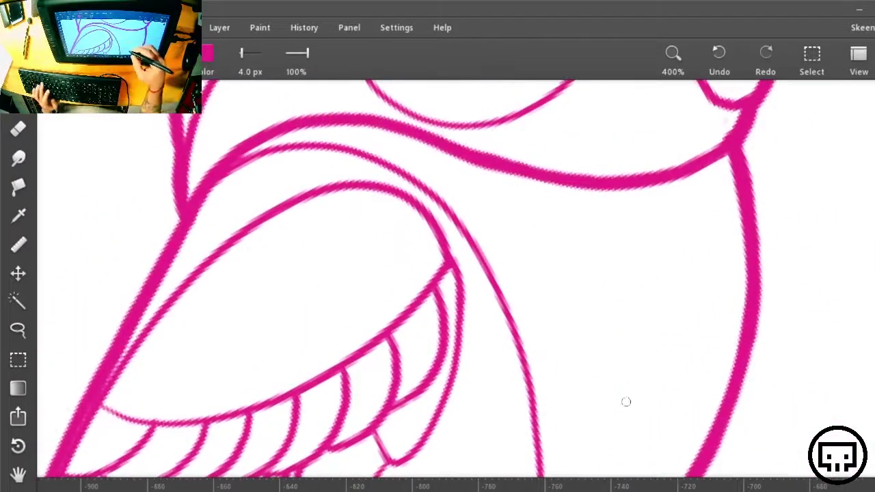
# Step: Thicken the upper edge of the wing's smooth shoulder patch from the back contour to the top of its curve
pyautogui.press('r')
pyautogui.moveTo(631, 391); pyautogui.dragTo(662, 222)
pyautogui.moveTo(608, 348); pyautogui.dragTo(522, 395)
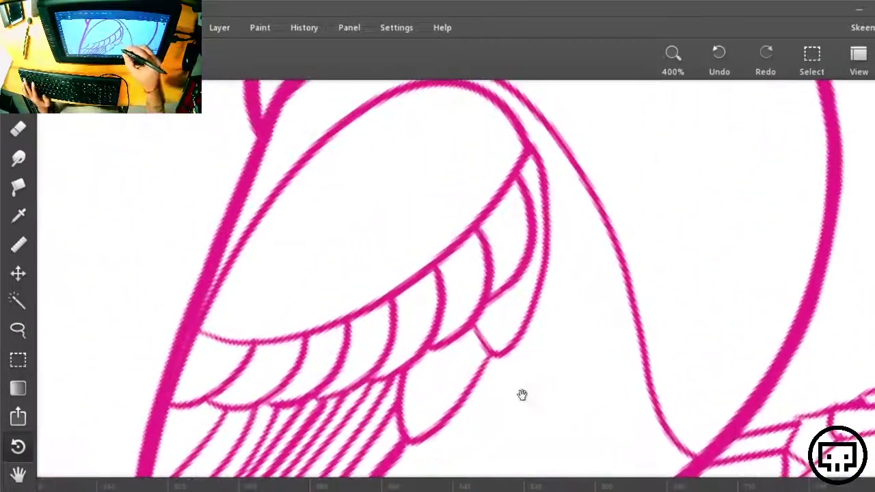
pyautogui.moveTo(290, 264); pyautogui.dragTo(327, 314)
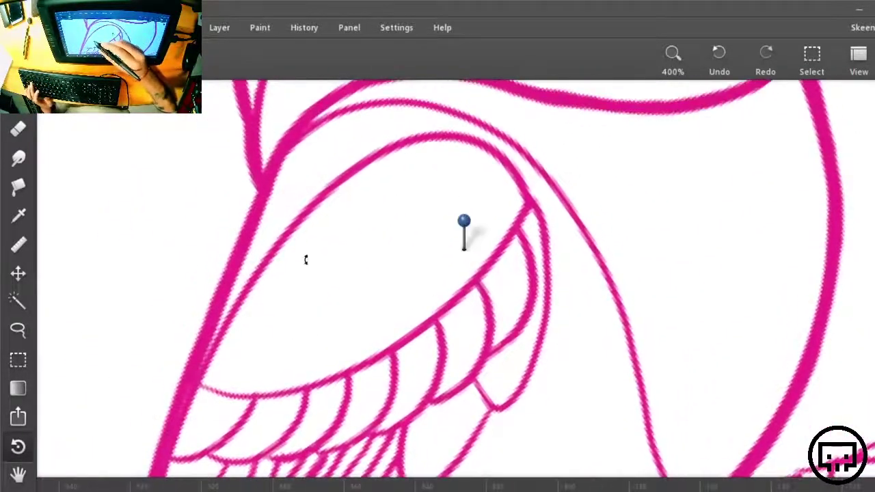
pyautogui.press('b')
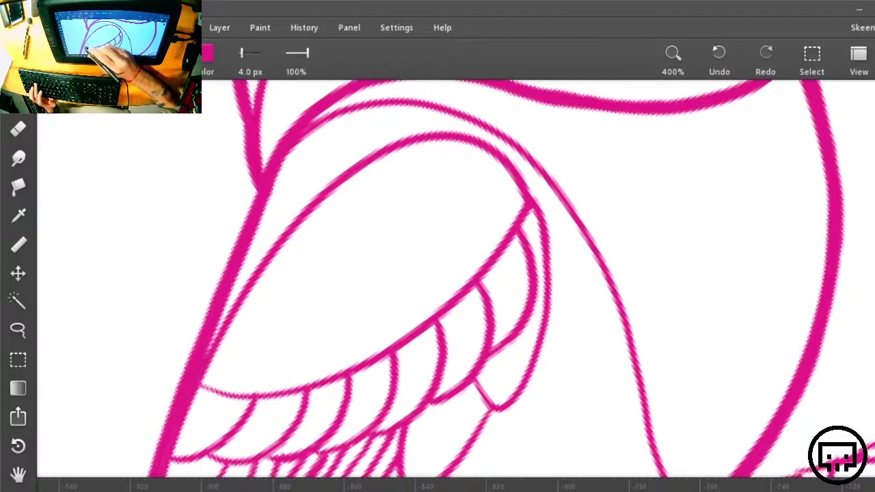
pyautogui.moveTo(209, 351)
pyautogui.mouseDown()
pyautogui.moveTo(284, 230)
pyautogui.moveTo(356, 166)
pyautogui.moveTo(424, 135)
pyautogui.mouseUp()
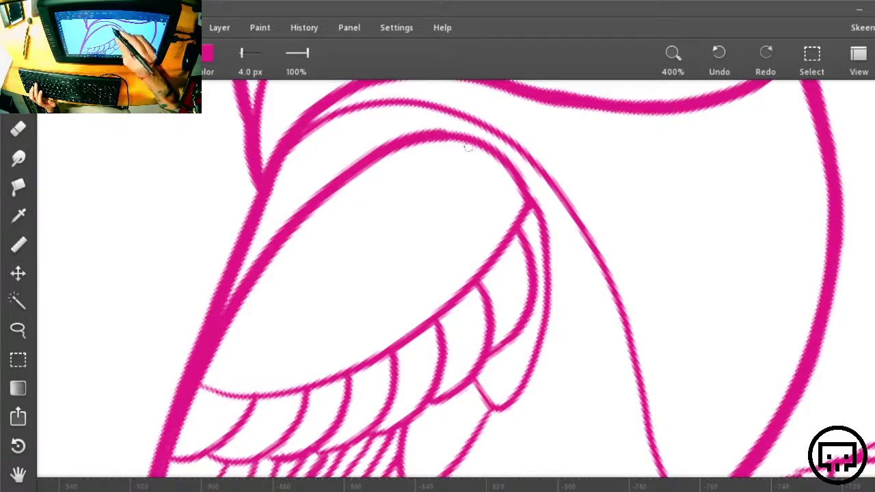
# Step: Carry the heavy line around the front curve of the shoulder patch to where the covert feathers begin
pyautogui.press('r')
pyautogui.moveTo(650, 314); pyautogui.dragTo(481, 105)
pyautogui.press('space')
pyautogui.moveTo(547, 192); pyautogui.dragTo(615, 252)
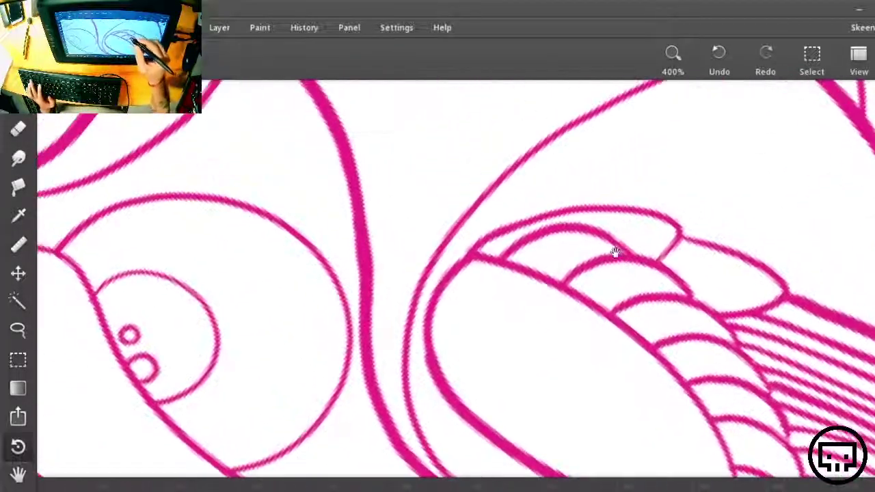
pyautogui.press('b')
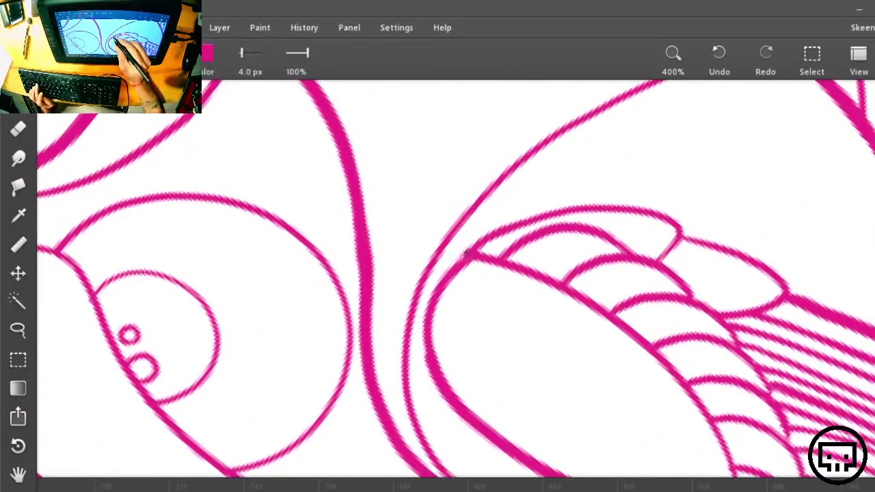
pyautogui.moveTo(435, 286); pyautogui.dragTo(419, 349)
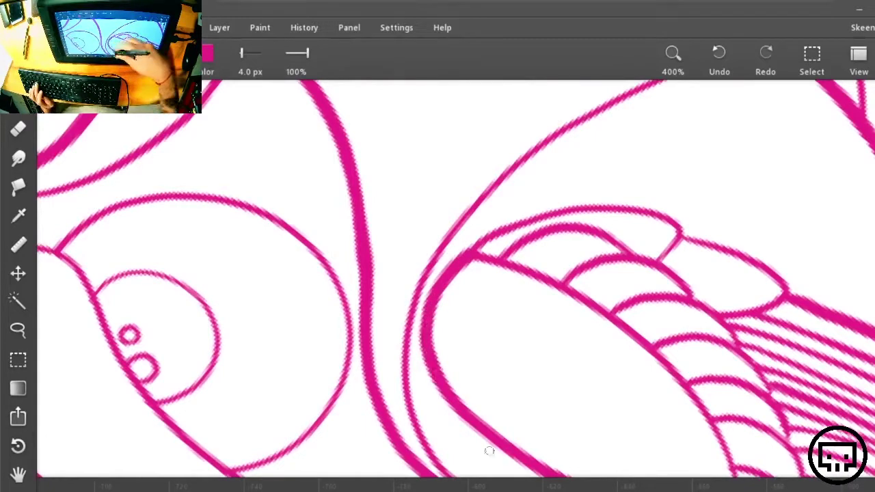
# Step: Thicken the wing's lower outer edge from the shoulder patch past the two rounded feathers to the wing tip
pyautogui.press('r')
pyautogui.moveTo(643, 387); pyautogui.dragTo(367, 325)
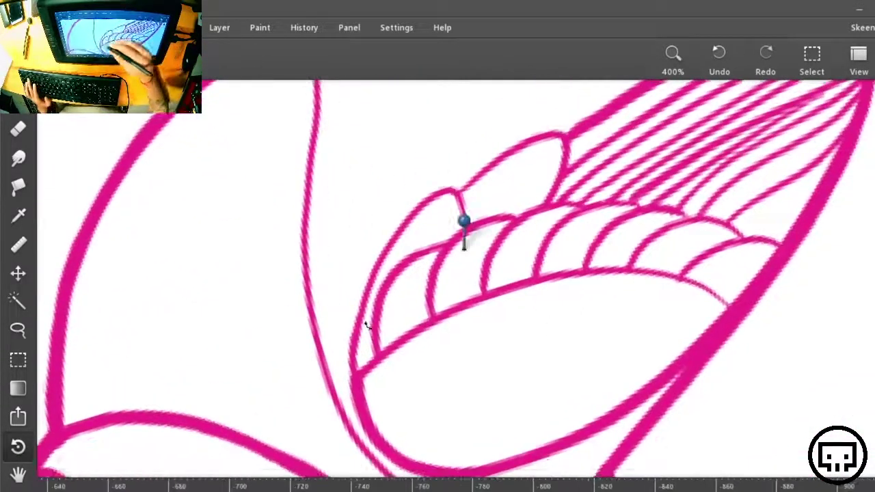
pyautogui.press('b')
pyautogui.moveTo(355, 378)
pyautogui.mouseDown()
pyautogui.moveTo(354, 311)
pyautogui.moveTo(389, 236)
pyautogui.moveTo(503, 151)
pyautogui.moveTo(562, 136)
pyautogui.mouseUp()
pyautogui.moveTo(645, 125); pyautogui.dragTo(469, 295)
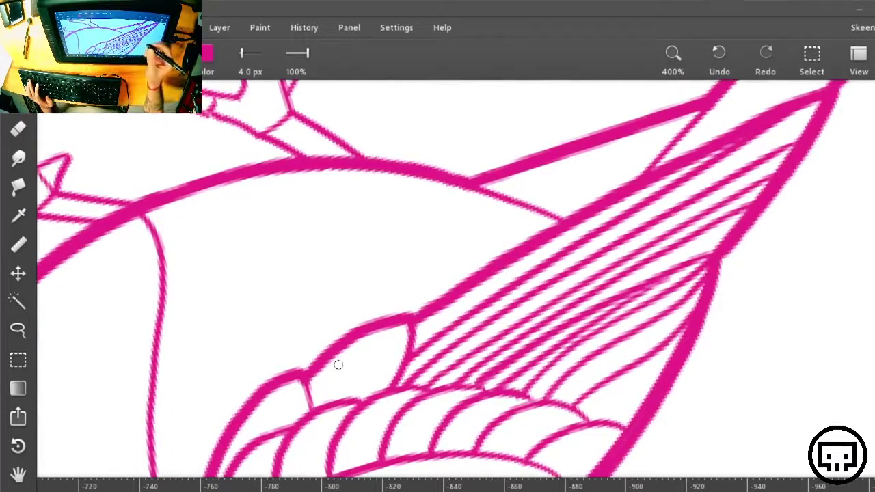
# Step: Try thickening the upper part of the rear leg and the short line from the belly to the wing
pyautogui.moveTo(449, 189); pyautogui.dragTo(500, 292)
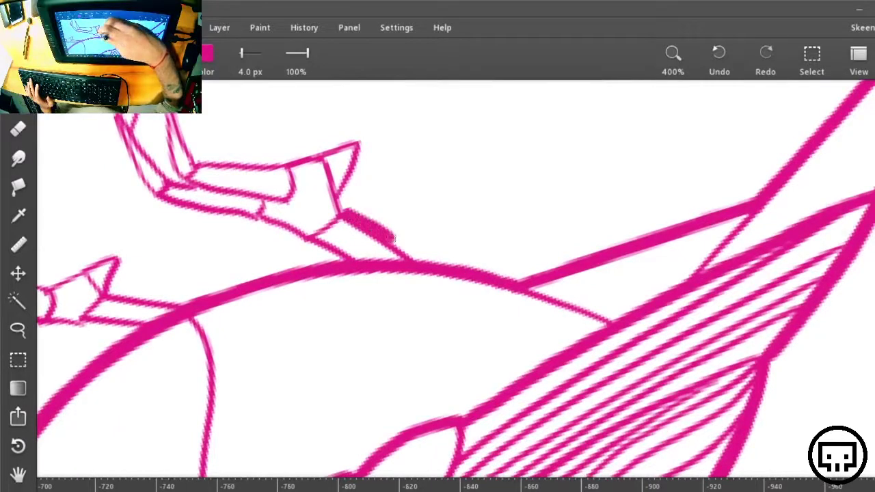
pyautogui.moveTo(578, 366); pyautogui.dragTo(630, 287)
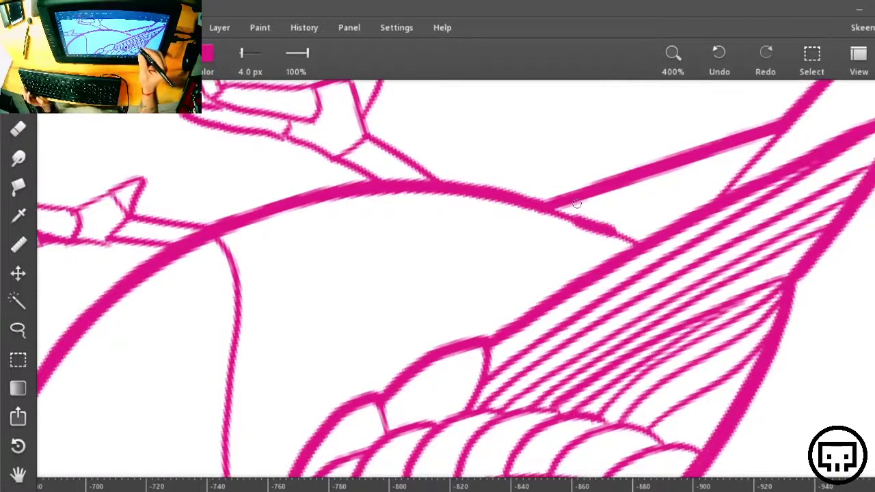
pyautogui.moveTo(802, 320); pyautogui.dragTo(452, 416)
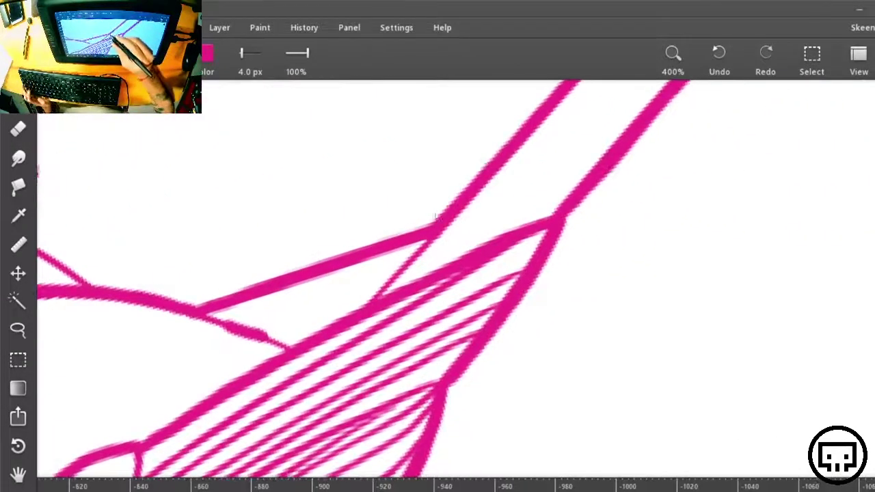
pyautogui.hotkey('ctrl', 'z')
# Step: Thicken the short line crossing the base of the tail down to the wing's lower edge
pyautogui.moveTo(423, 241); pyautogui.dragTo(378, 293)
pyautogui.moveTo(360, 408)
pyautogui.mouseDown()
pyautogui.moveTo(522, 260)
pyautogui.moveTo(763, 91)
pyautogui.mouseUp()
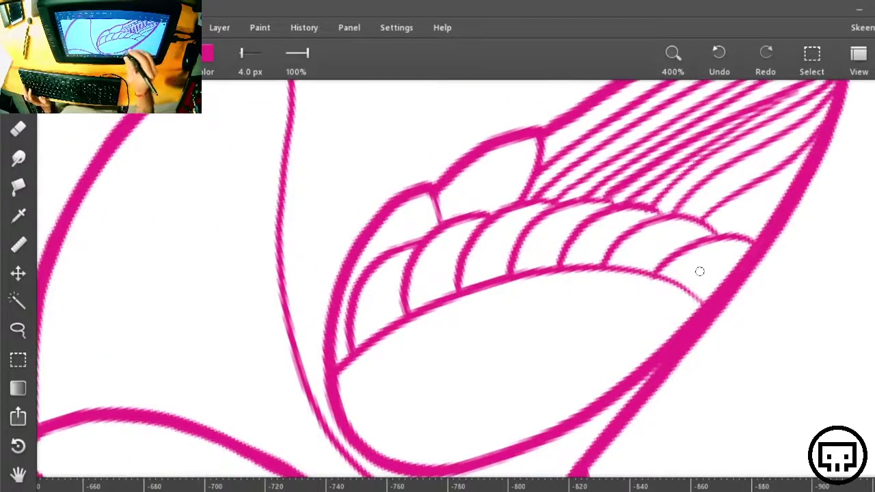
pyautogui.hotkey('ctrl', '0')
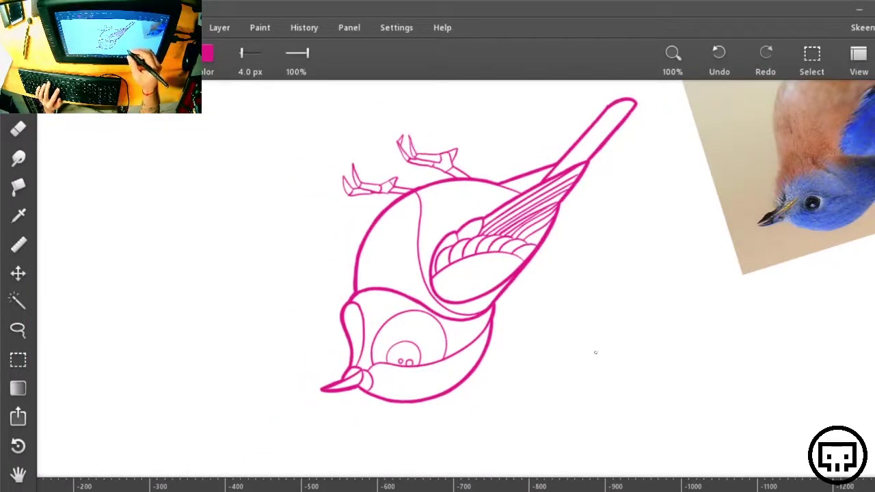
pyautogui.hotkey('shift', 'space')
pyautogui.moveTo(593, 383); pyautogui.dragTo(415, 134)
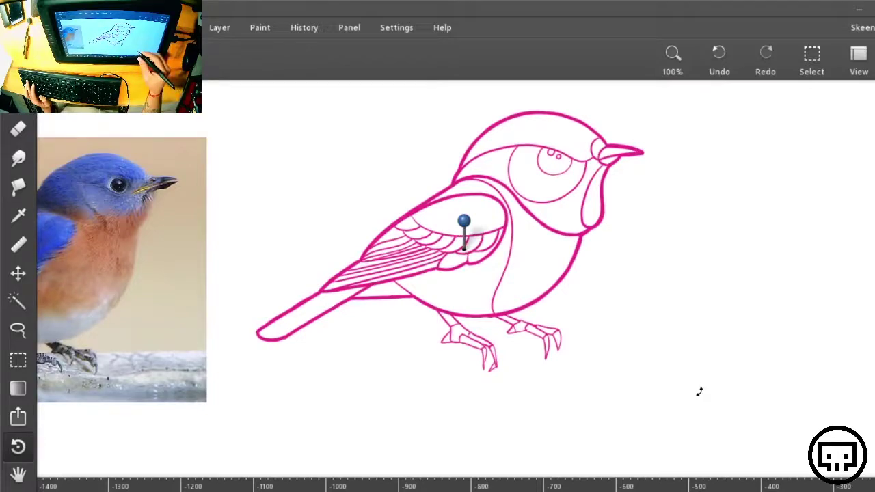
# Step: Make Layer 4 the active layer for work on the bird's head
pyautogui.hotkey('ctrl', '+')
pyautogui.hotkey('ctrl', '+')
pyautogui.press('space')
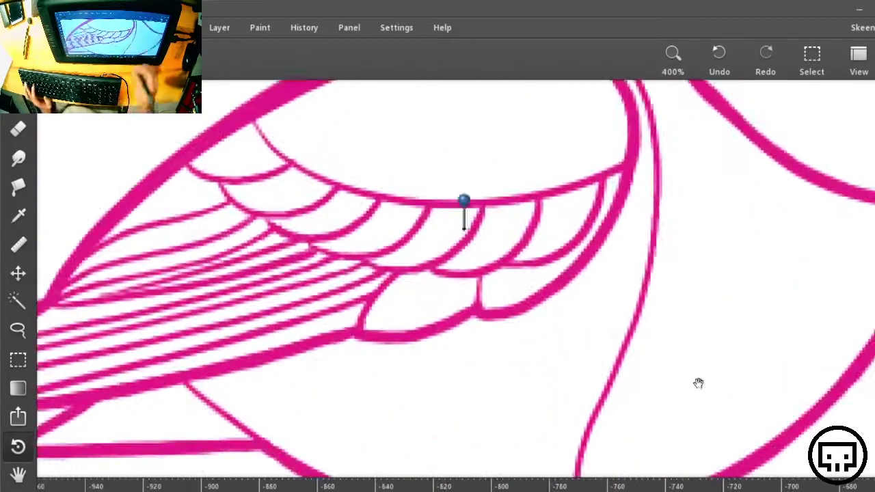
pyautogui.moveTo(727, 204); pyautogui.dragTo(280, 444)
pyautogui.click(857, 74)
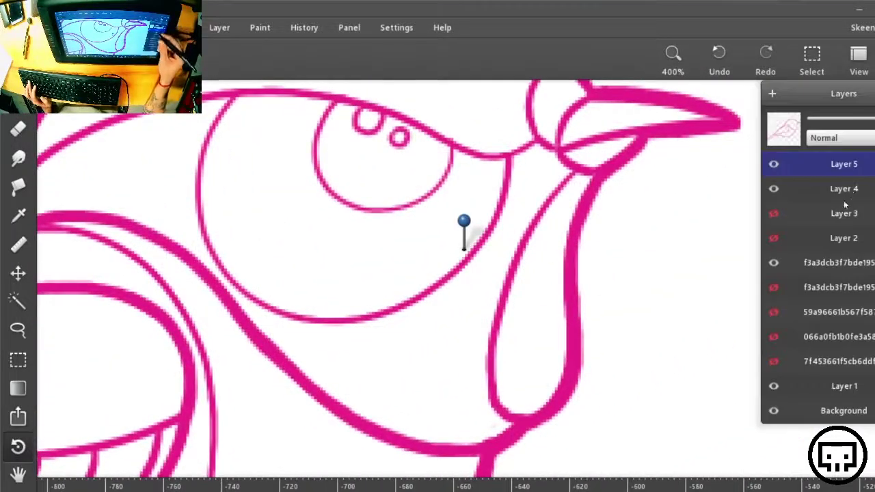
pyautogui.click(851, 190)
# Step: Try drawing a second outline around the eye's iris as two arcs meeting below it
pyautogui.moveTo(634, 234); pyautogui.dragTo(201, 362)
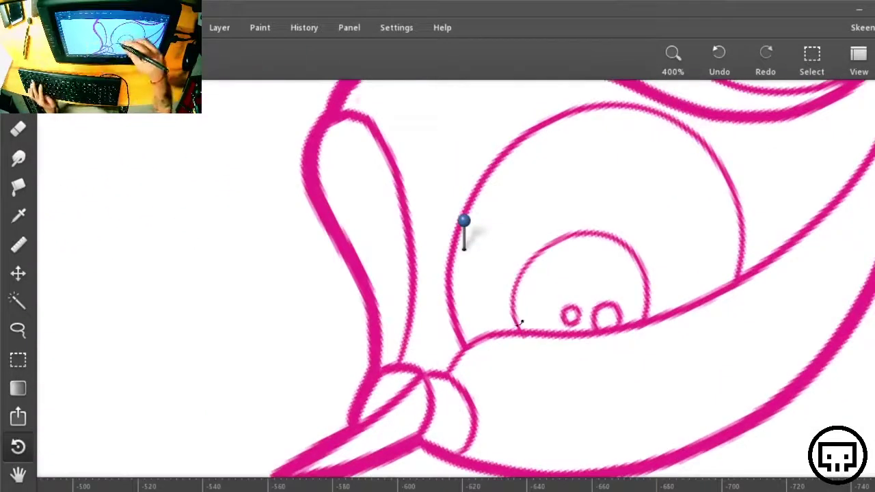
pyautogui.moveTo(515, 325)
pyautogui.mouseDown()
pyautogui.moveTo(508, 245)
pyautogui.moveTo(587, 210)
pyautogui.mouseUp()
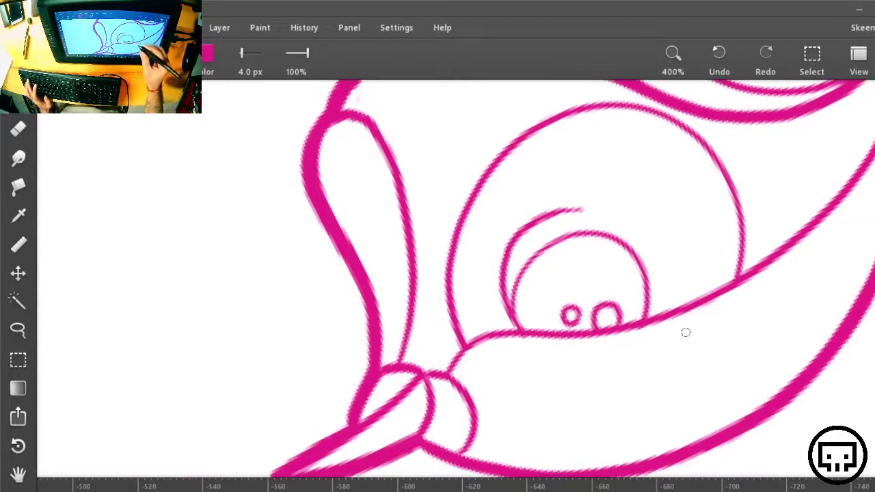
pyautogui.hotkey('shift', 'space')
pyautogui.moveTo(774, 318); pyautogui.dragTo(419, 99)
pyautogui.press('space')
pyautogui.moveTo(518, 133); pyautogui.dragTo(480, 260)
pyautogui.hotkey('shift', 'space')
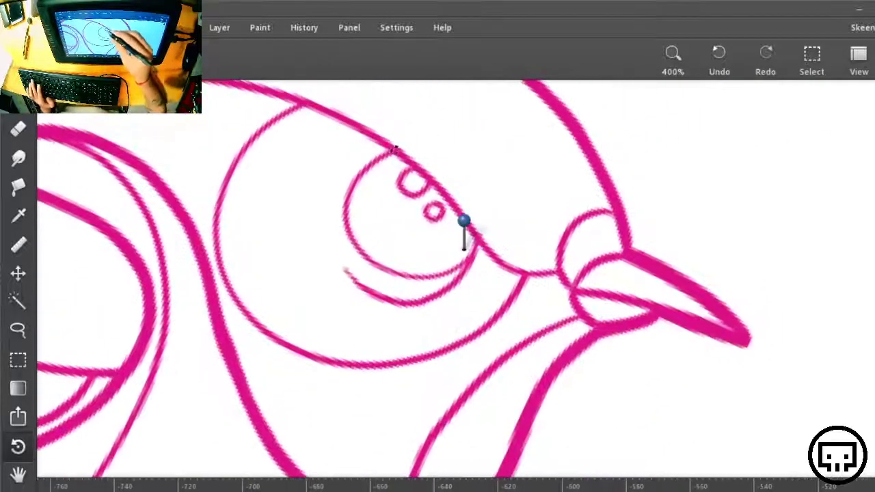
pyautogui.moveTo(390, 148)
pyautogui.mouseDown()
pyautogui.moveTo(357, 169)
pyautogui.moveTo(336, 213)
pyautogui.moveTo(340, 261)
pyautogui.mouseUp()
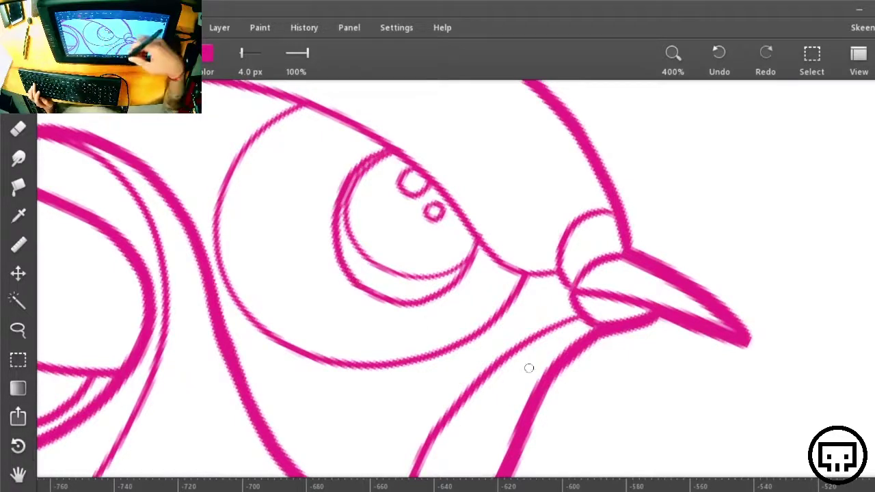
pyautogui.hotkey('ctrl', 'z')
pyautogui.hotkey('ctrl', 'z')
# Step: Try drawing a larger concentric circle around the iris in one continuous stroke
pyautogui.moveTo(482, 171); pyautogui.dragTo(444, 299)
pyautogui.hotkey('ctrl', 'z')
pyautogui.hotkey('ctrl', 'z')
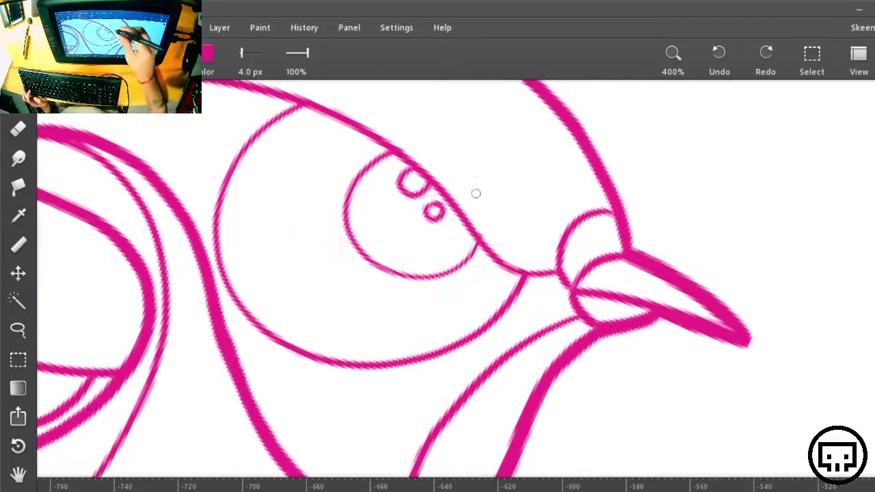
pyautogui.moveTo(477, 174)
pyautogui.mouseDown()
pyautogui.moveTo(438, 287)
pyautogui.moveTo(461, 154)
pyautogui.mouseUp()
pyautogui.hotkey('ctrl', 'z')
pyautogui.moveTo(494, 204)
pyautogui.mouseDown()
pyautogui.moveTo(353, 272)
pyautogui.moveTo(452, 129)
pyautogui.mouseUp()
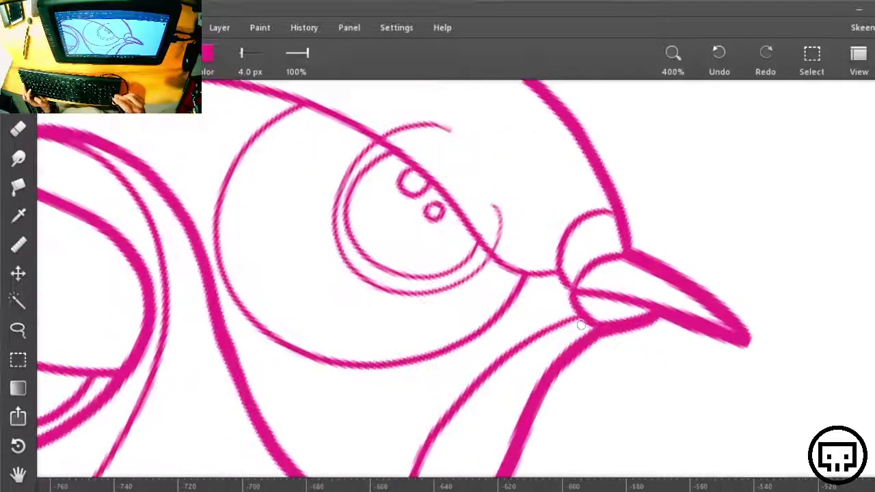
pyautogui.hotkey('ctrl', 'z')
# Step: Draw a slightly larger arc outside the iris, from the brow line down around its rear side
pyautogui.hotkey('ctrl', '=')
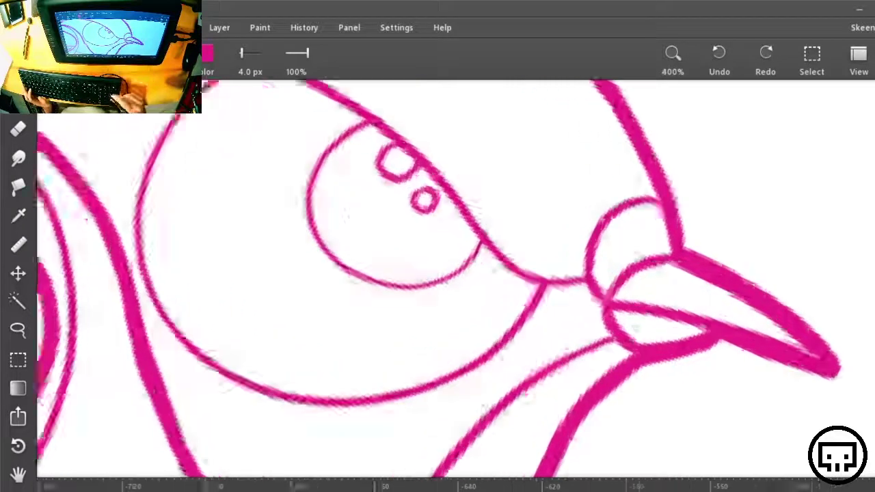
pyautogui.moveTo(640, 197); pyautogui.dragTo(594, 299)
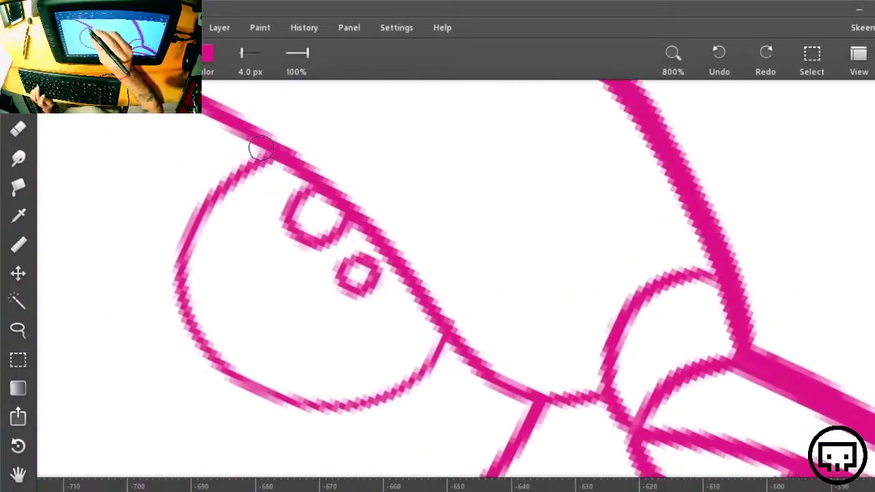
pyautogui.moveTo(274, 141)
pyautogui.mouseDown()
pyautogui.moveTo(244, 152)
pyautogui.moveTo(191, 218)
pyautogui.moveTo(162, 287)
pyautogui.moveTo(203, 389)
pyautogui.moveTo(246, 414)
pyautogui.mouseUp()
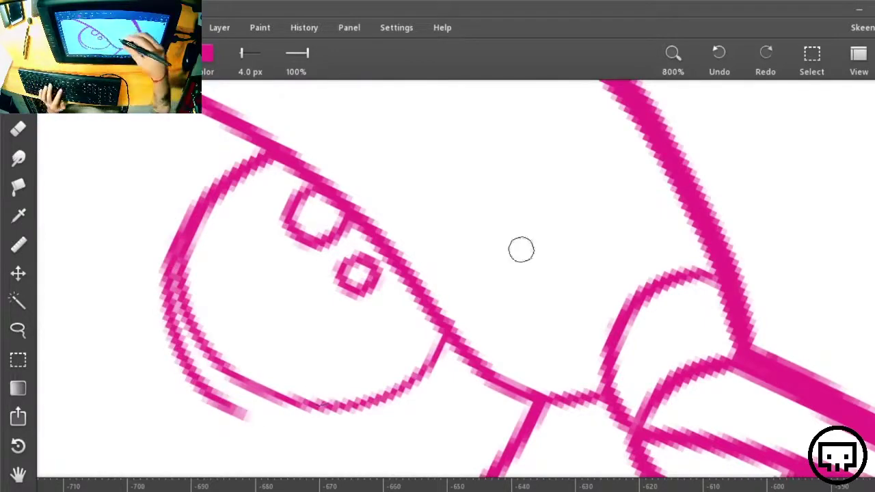
# Step: Rotate the canvas and continue the larger iris arc around underneath until it meets the brow line near the beak
pyautogui.press('r')
pyautogui.moveTo(673, 220); pyautogui.dragTo(488, 445)
pyautogui.moveTo(584, 220); pyautogui.dragTo(517, 442)
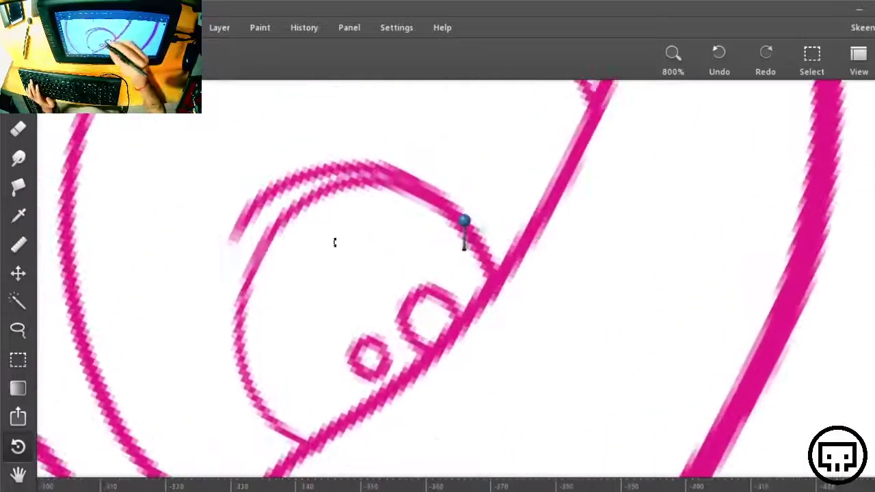
pyautogui.press('b')
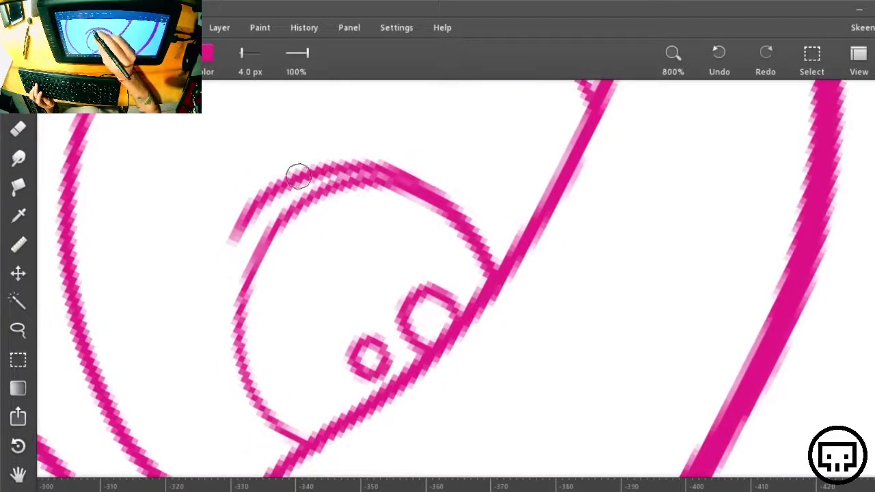
pyautogui.moveTo(299, 177)
pyautogui.mouseDown()
pyautogui.moveTo(260, 192)
pyautogui.moveTo(223, 260)
pyautogui.moveTo(215, 335)
pyautogui.moveTo(230, 375)
pyautogui.mouseUp()
pyautogui.moveTo(253, 407); pyautogui.dragTo(309, 435)
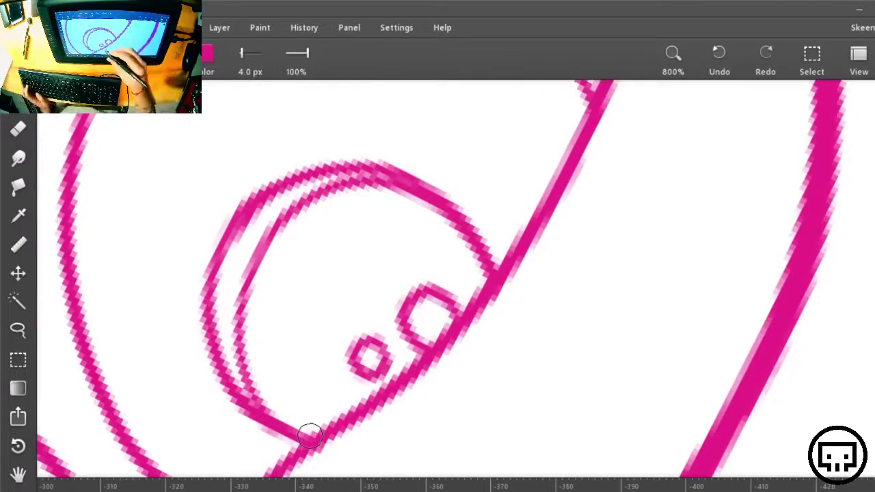
# Step: Erase the old inner iris outline so only the larger arc is left, and check the eye at 100% zoom
pyautogui.press('e')
pyautogui.moveTo(391, 201)
pyautogui.mouseDown()
pyautogui.moveTo(315, 198)
pyautogui.moveTo(261, 249)
pyautogui.moveTo(275, 237)
pyautogui.moveTo(251, 335)
pyautogui.moveTo(247, 305)
pyautogui.moveTo(264, 386)
pyautogui.moveTo(286, 392)
pyautogui.mouseUp()
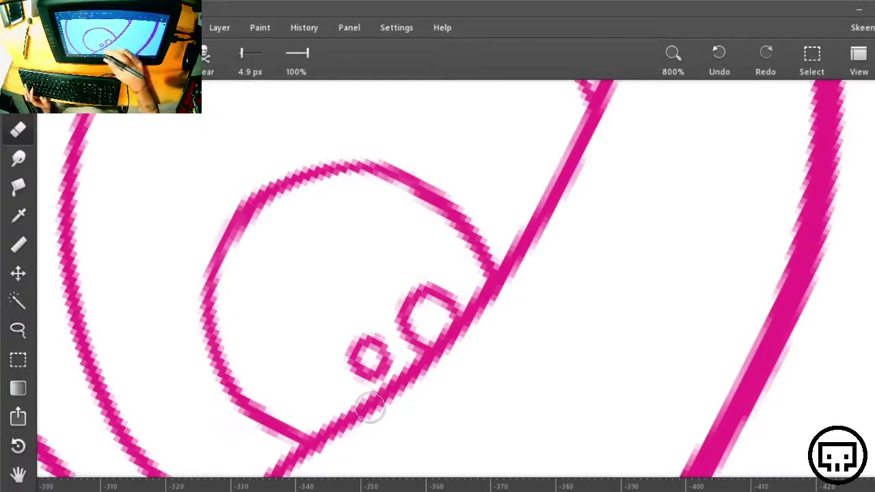
pyautogui.hotkey('ctrl', '0')
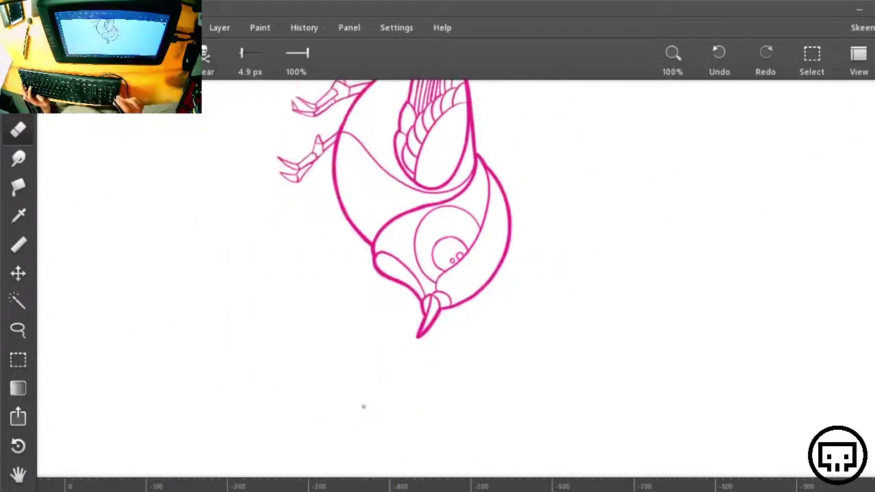
pyautogui.hotkey('ctrl', '+')
pyautogui.hotkey('ctrl', '+')
pyautogui.hotkey('ctrl', '+')
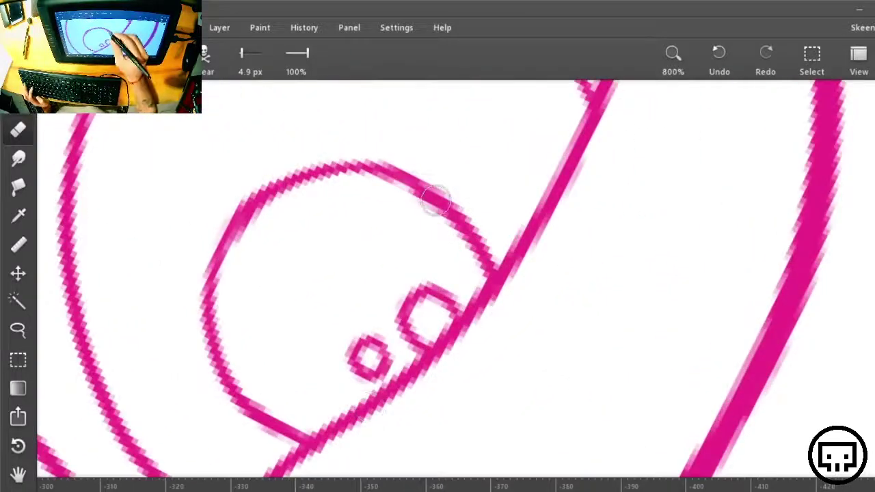
# Step: Undo a trial erasure on the iris outline and even out its line weight with the 4 px brush
pyautogui.moveTo(436, 201); pyautogui.dragTo(372, 167)
pyautogui.hotkey('ctrl', 'z')
pyautogui.press('b')
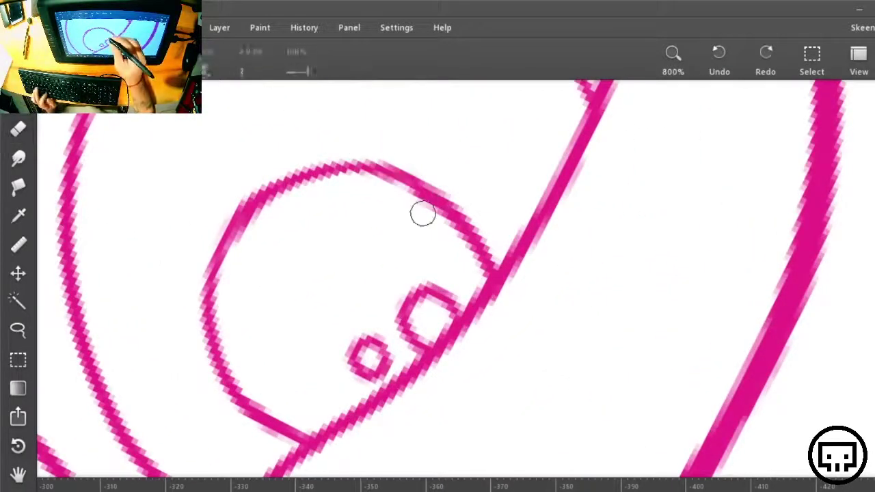
pyautogui.moveTo(459, 214)
pyautogui.mouseDown()
pyautogui.moveTo(370, 174)
pyautogui.moveTo(288, 184)
pyautogui.moveTo(249, 210)
pyautogui.moveTo(218, 272)
pyautogui.moveTo(218, 337)
pyautogui.moveTo(232, 384)
pyautogui.moveTo(281, 428)
pyautogui.moveTo(343, 448)
pyautogui.mouseUp()
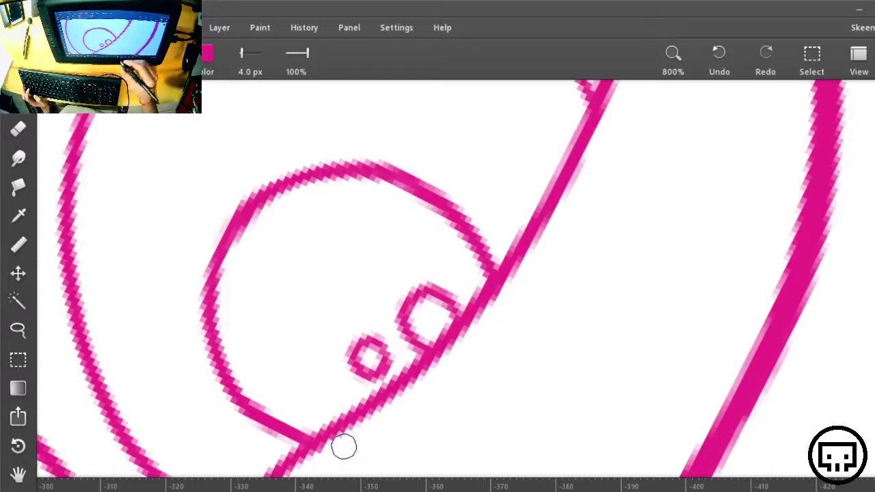
# Step: Return the canvas to 100% zoom and rotate it back upright to review the whole bird
pyautogui.hotkey('ctrl', '-')
pyautogui.hotkey('ctrl', '-')
pyautogui.hotkey('ctrl', '-')
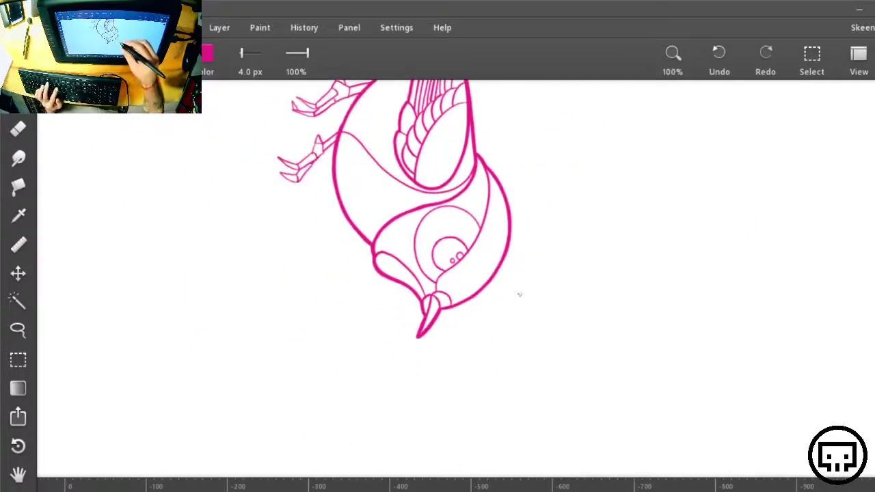
pyautogui.press('r')
pyautogui.moveTo(481, 326); pyautogui.dragTo(598, 234)
pyautogui.moveTo(670, 292); pyautogui.dragTo(608, 269)
pyautogui.press('r')
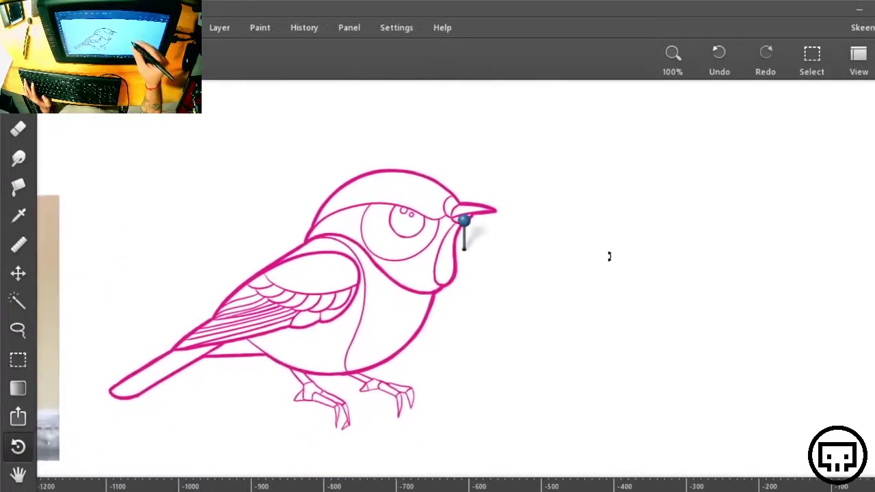